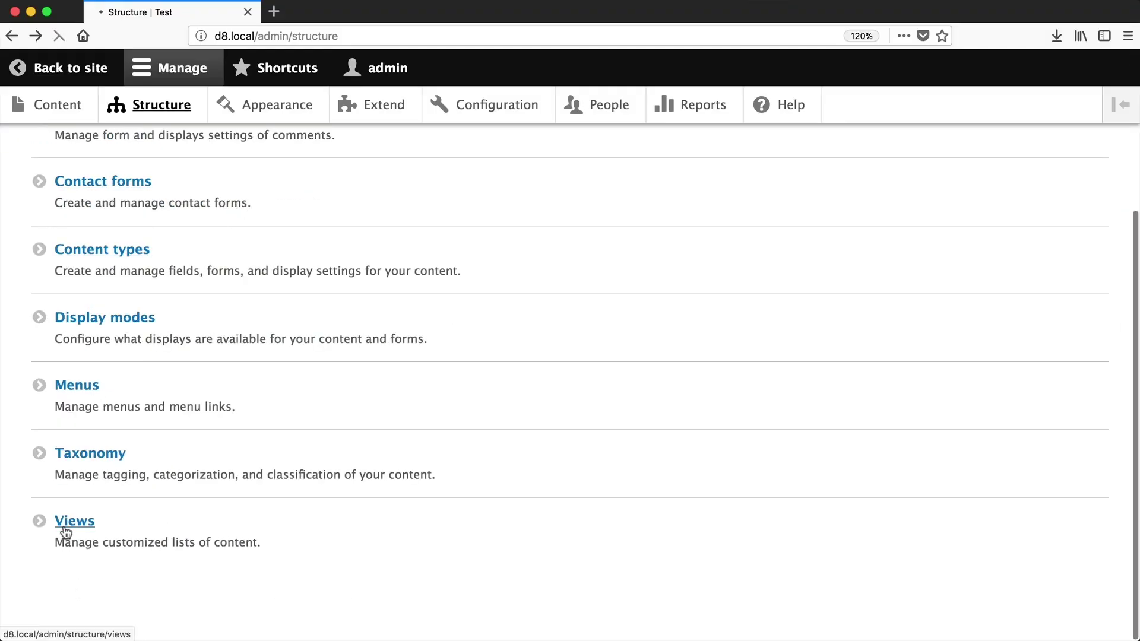
# Scroll down the Structure page and open the Views listing.
pyautogui.click(64, 523)
pyautogui.scroll(-5, 216, 484)
pyautogui.scroll(-1, 712, 451)
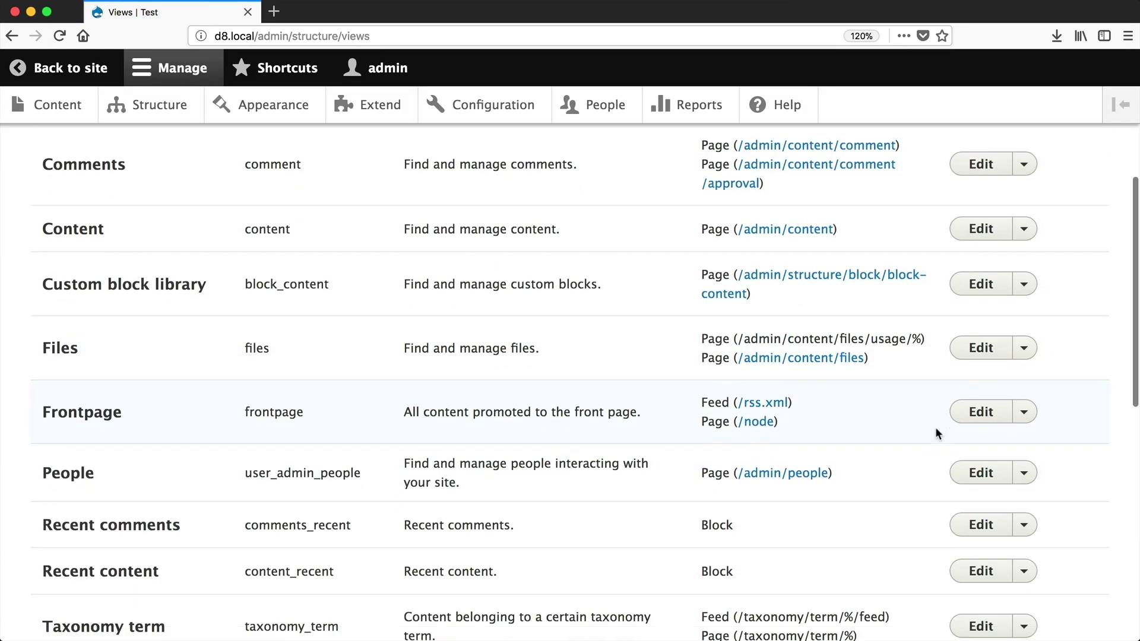
# Open the People view for editing.
pyautogui.click(981, 471)
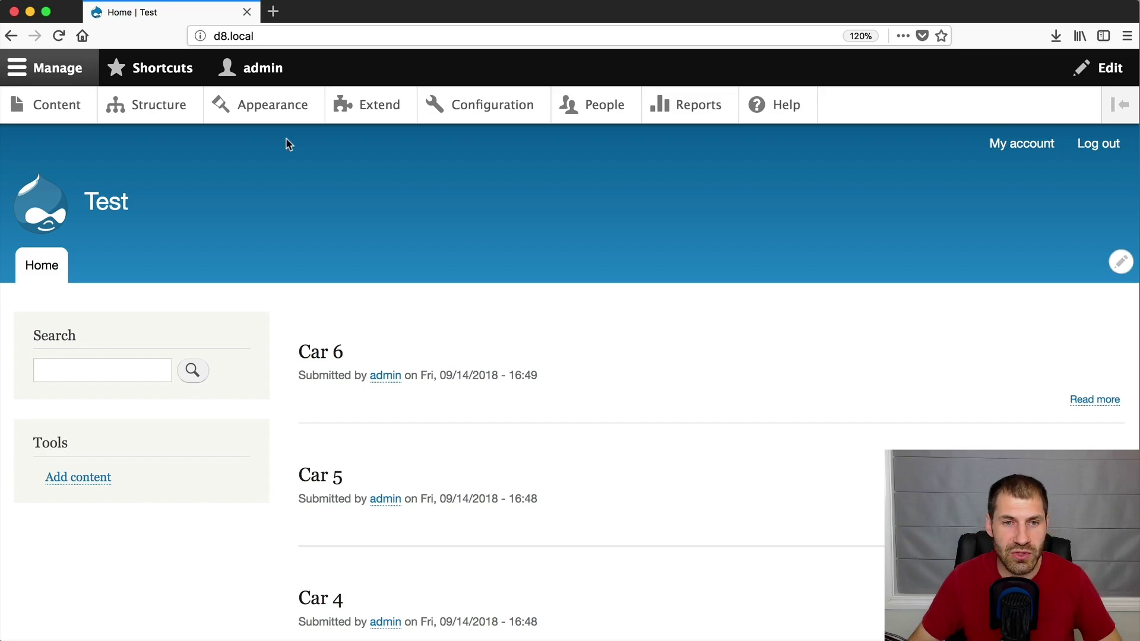
# View the Car content type's fields, checking the field_car_mod machine name.
pyautogui.click(185, 116)
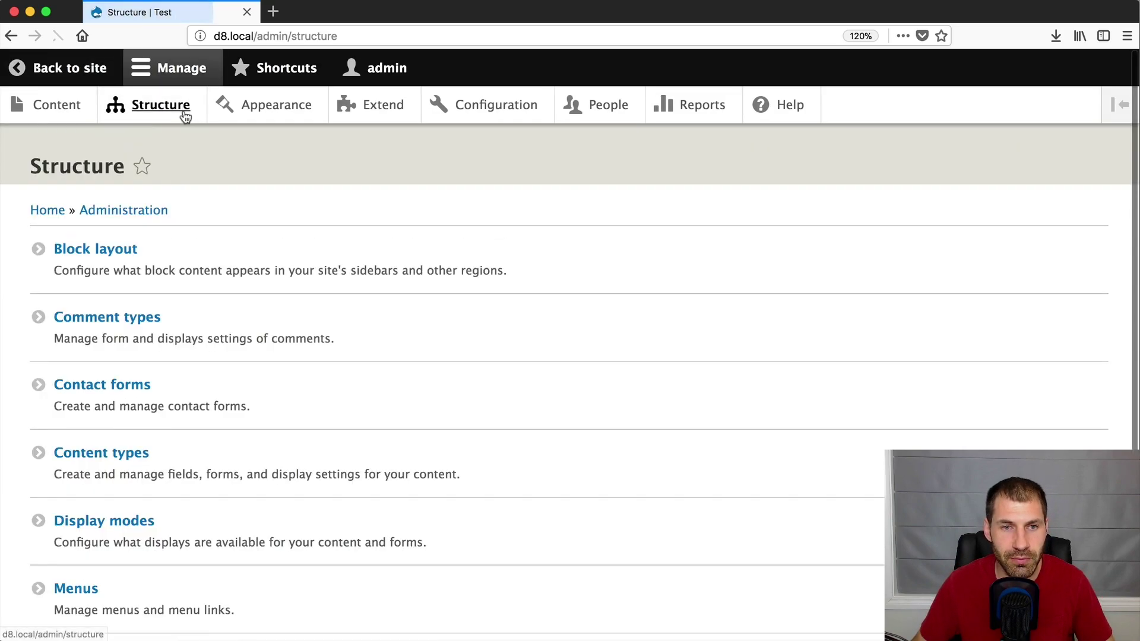
pyautogui.click(108, 454)
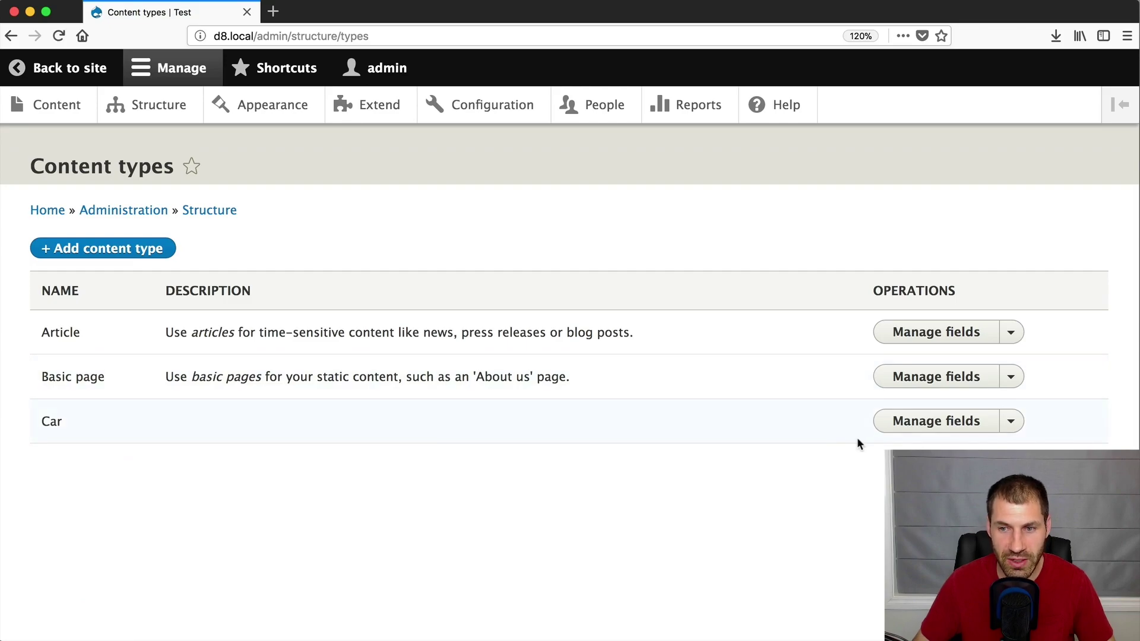
pyautogui.click(926, 423)
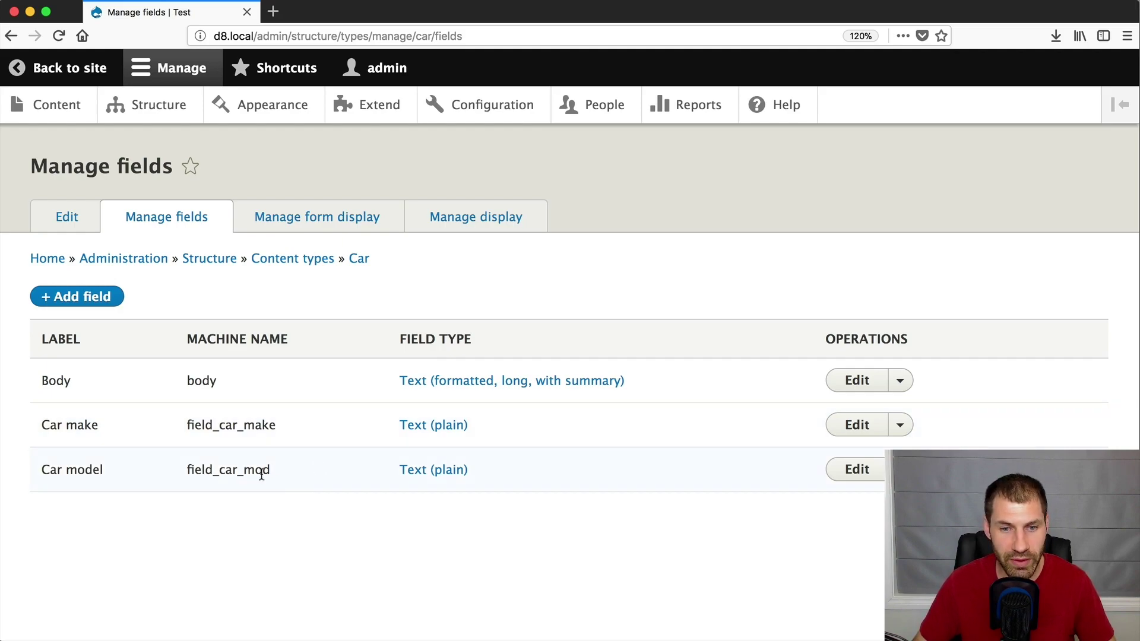
pyautogui.moveTo(245, 471); pyautogui.dragTo(268, 472)
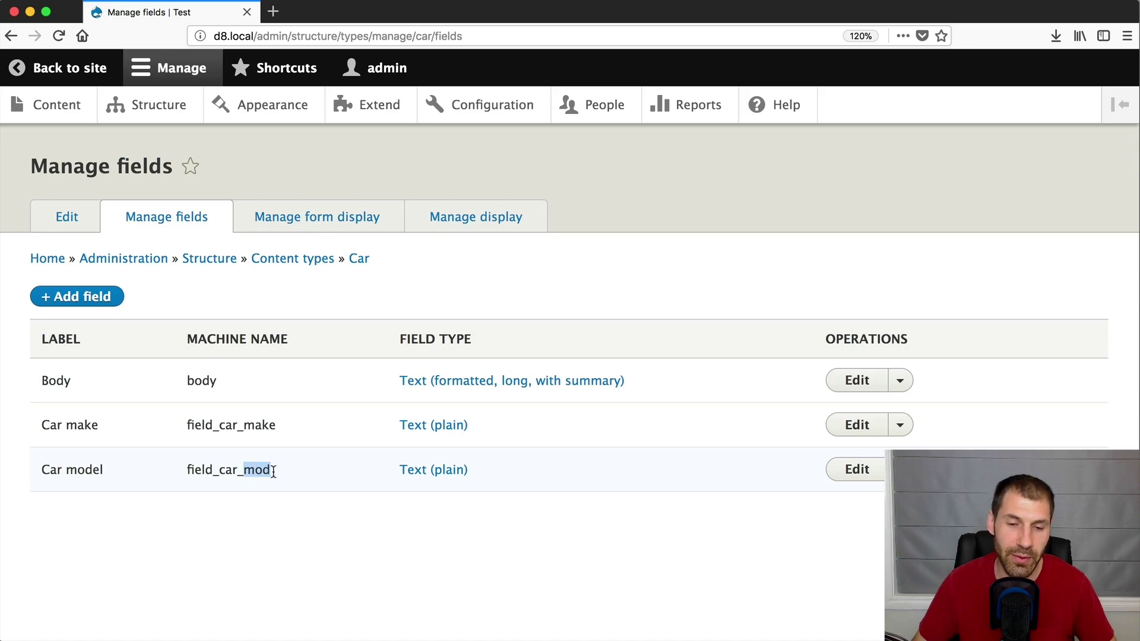
pyautogui.click(301, 516)
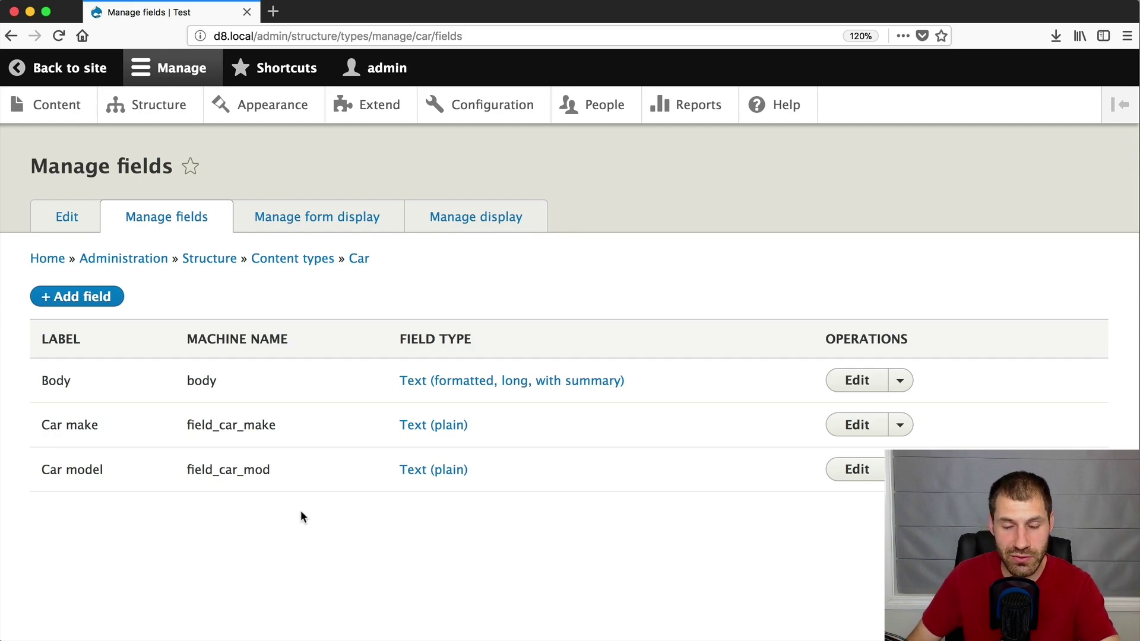
pyautogui.click(61, 114)
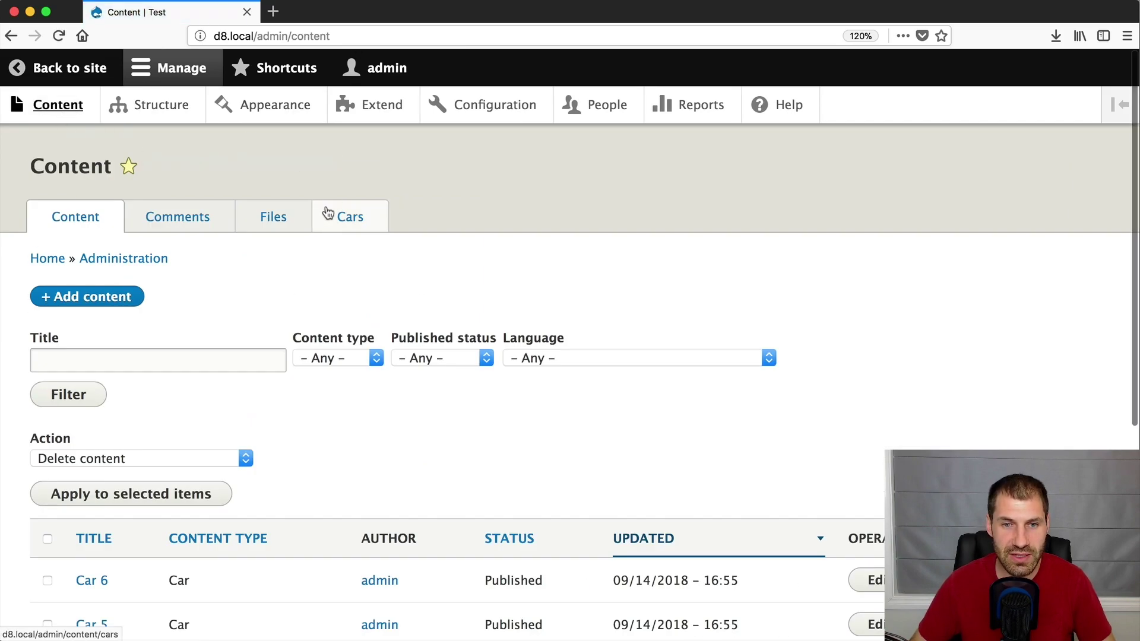
# Open and reload the Cars listing of Car 1–6 makes and models.
pyautogui.click(361, 219)
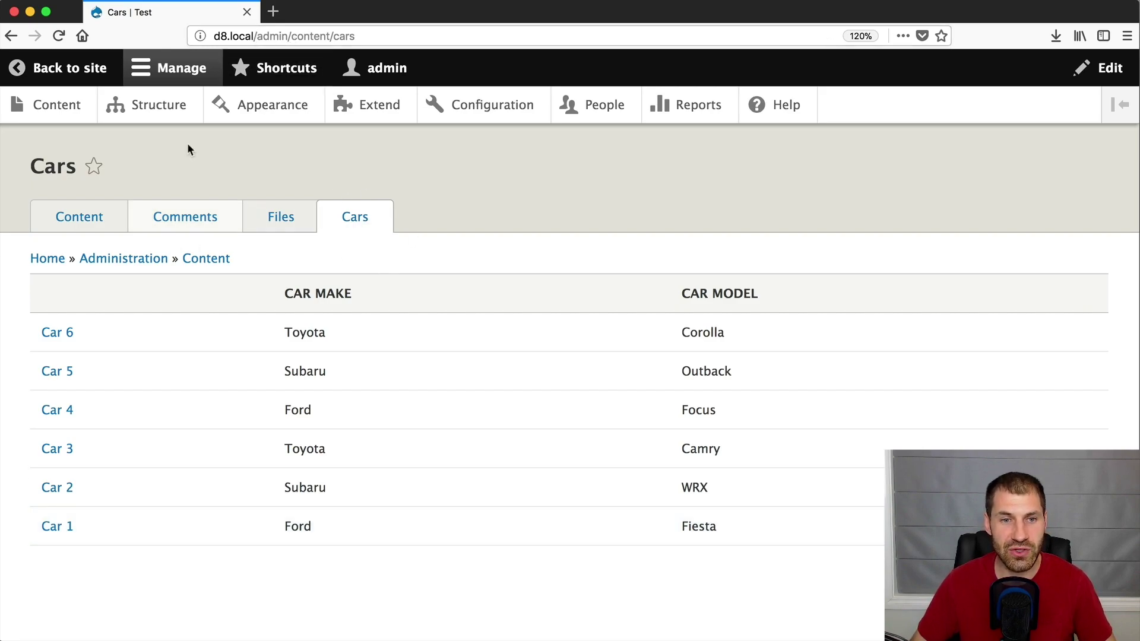
pyautogui.click(368, 217)
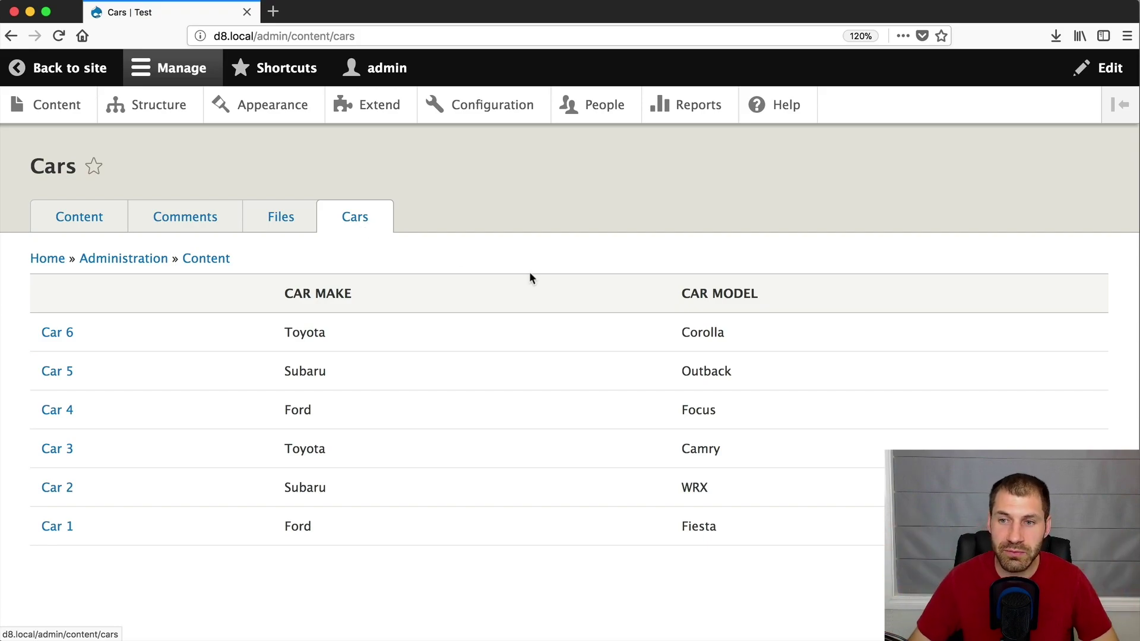
pyautogui.moveTo(1126, 315)
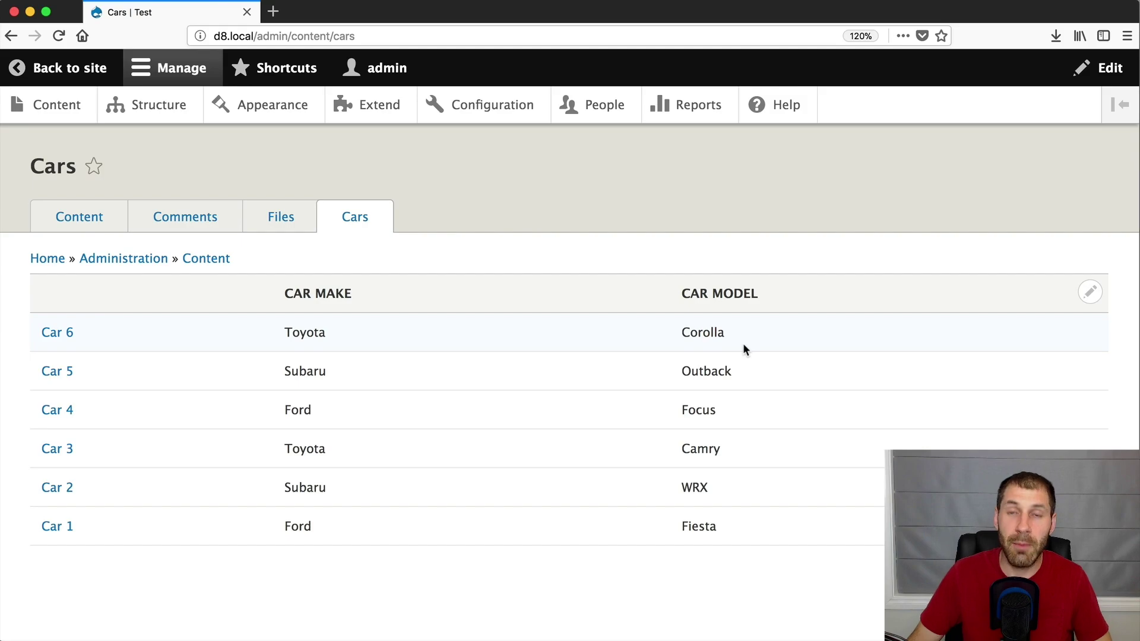
# Edit the Cars view and add a Car make filter criterion.
pyautogui.click(1089, 291)
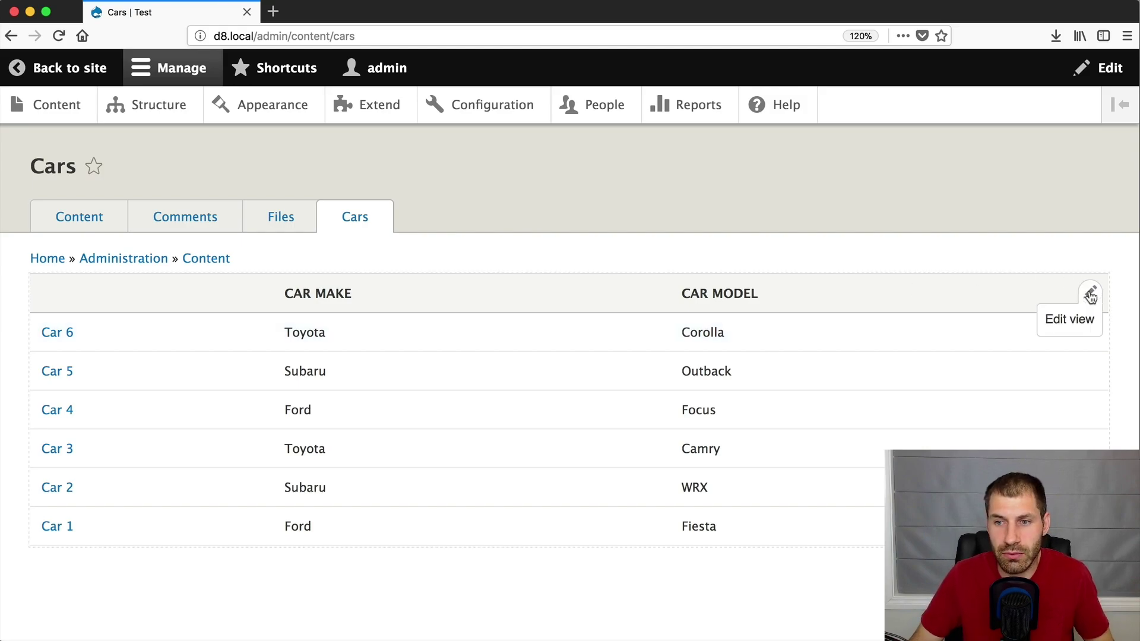
pyautogui.click(1077, 318)
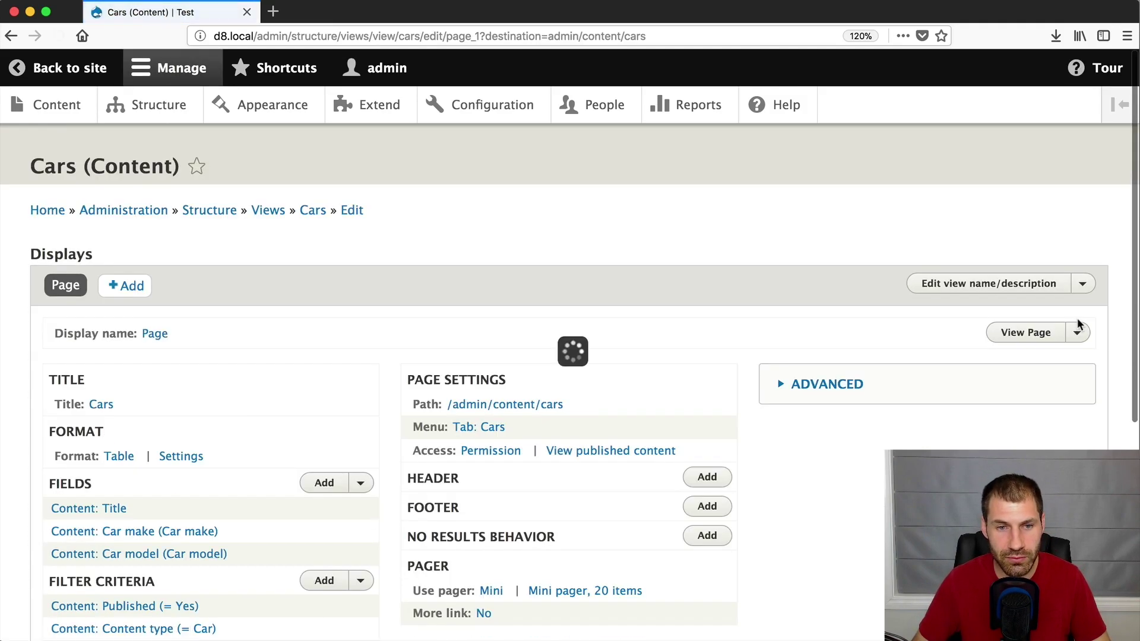
pyautogui.scroll(-3, 385, 440)
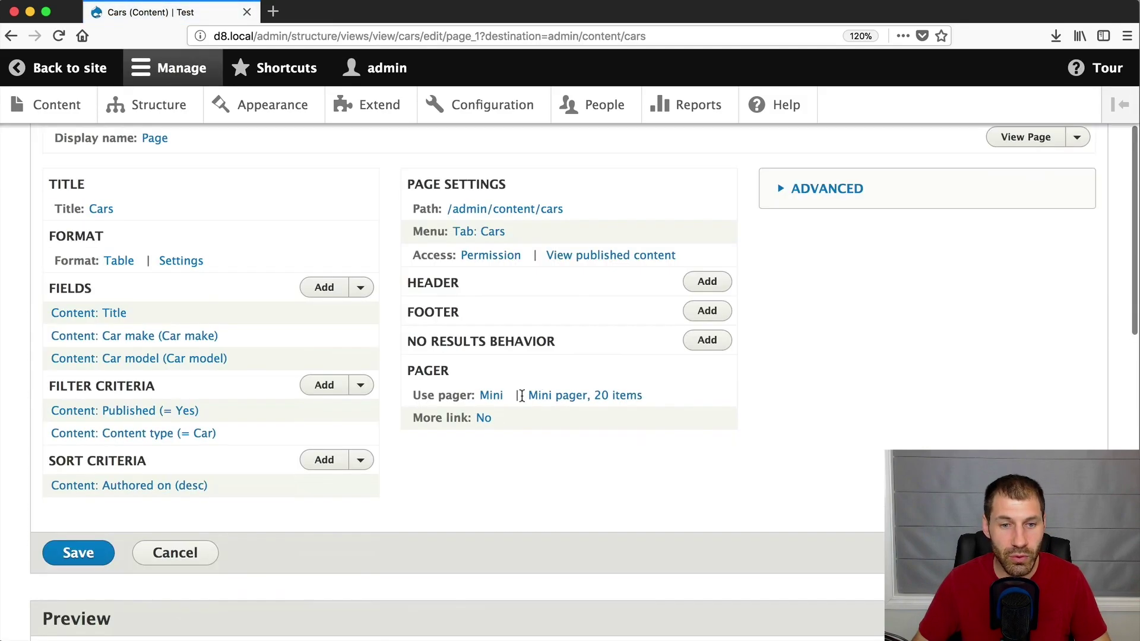
pyautogui.click(326, 386)
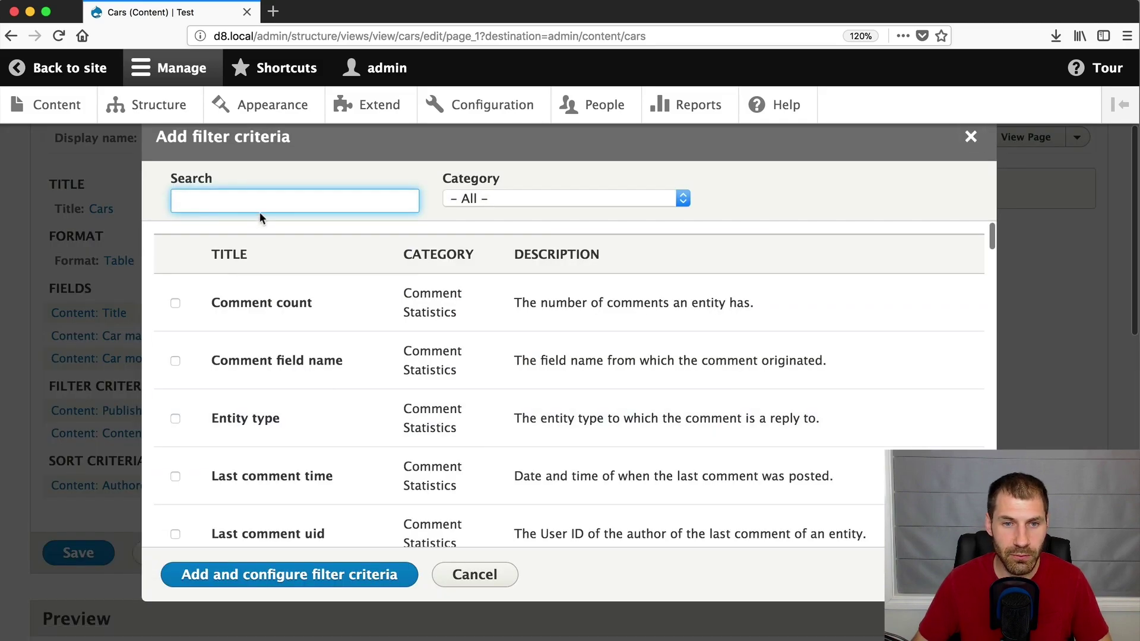
pyautogui.click(257, 206)
pyautogui.write('make')
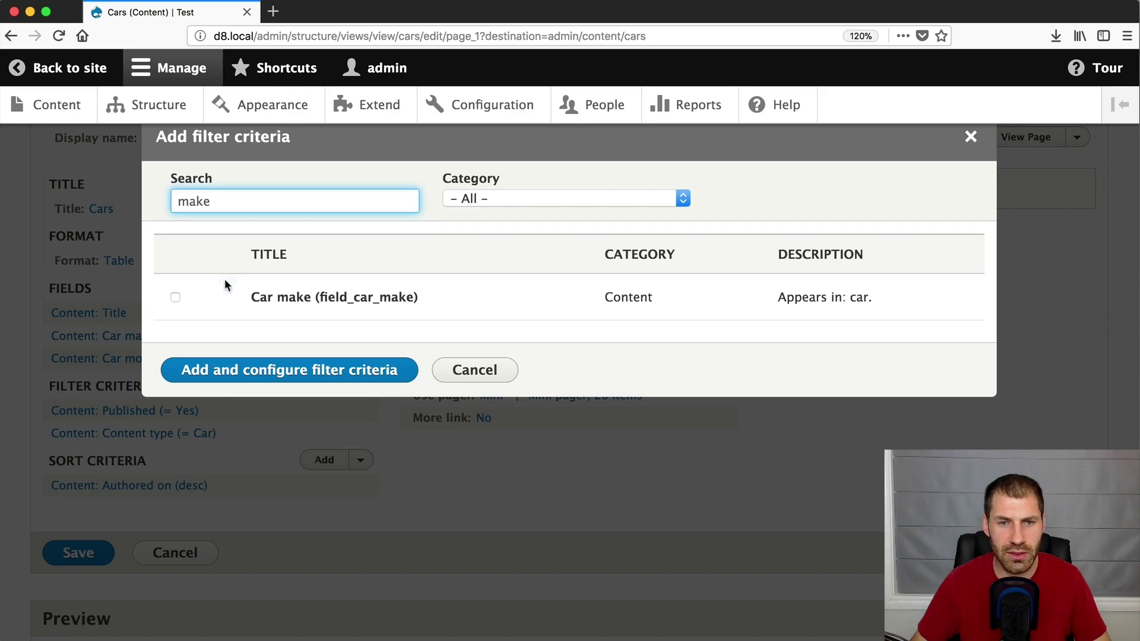
pyautogui.click(268, 297)
pyautogui.click(273, 400)
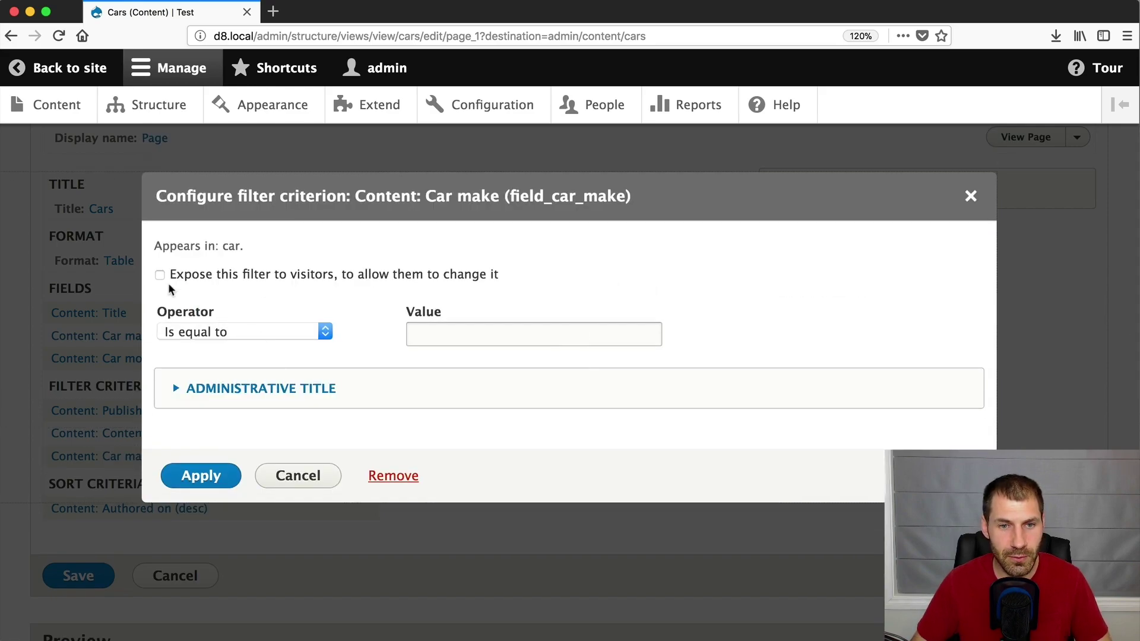
# Expose the Car make filter with a shortened label and the Contains operator.
pyautogui.click(181, 282)
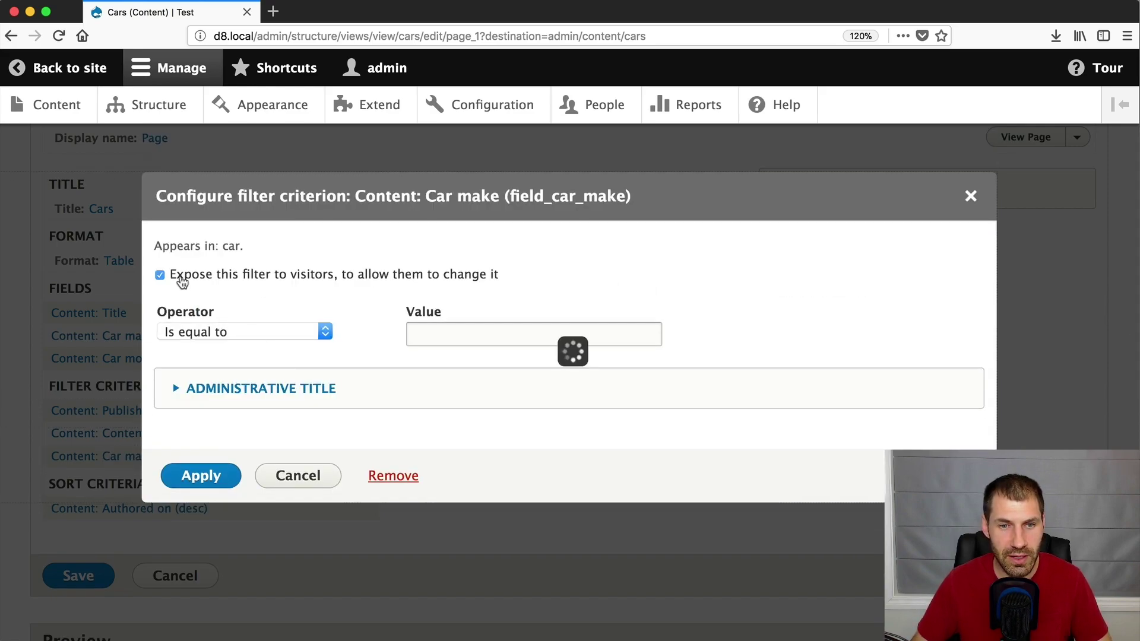
pyautogui.scroll(-4, 258, 300)
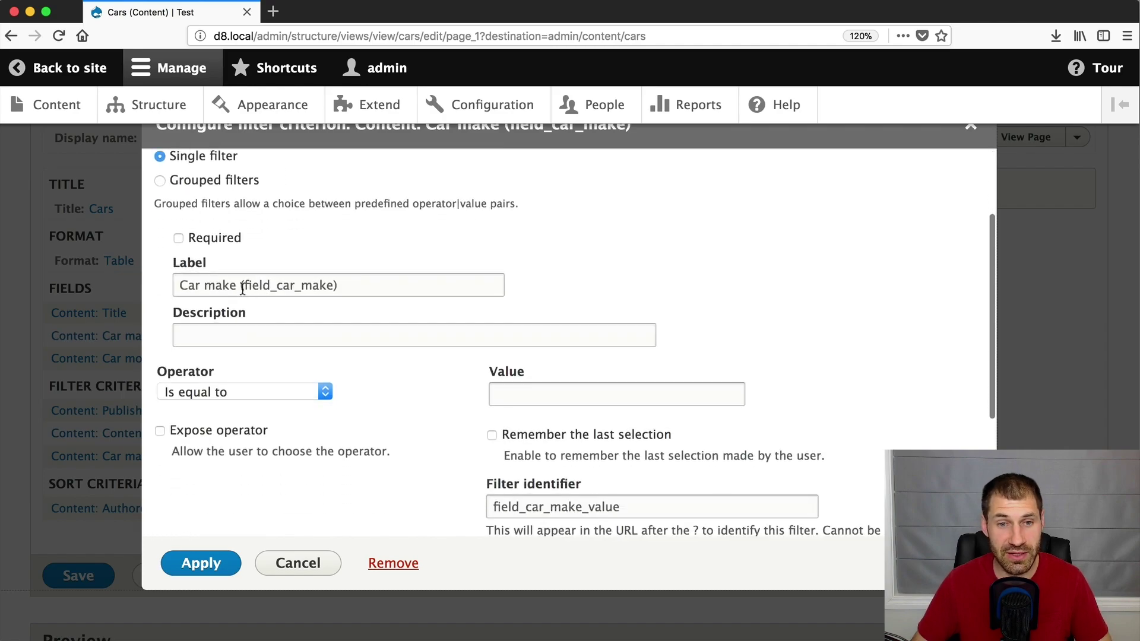
pyautogui.moveTo(240, 289); pyautogui.dragTo(417, 295)
pyautogui.press('BackSpace')
pyautogui.scroll(-2, 417, 295)
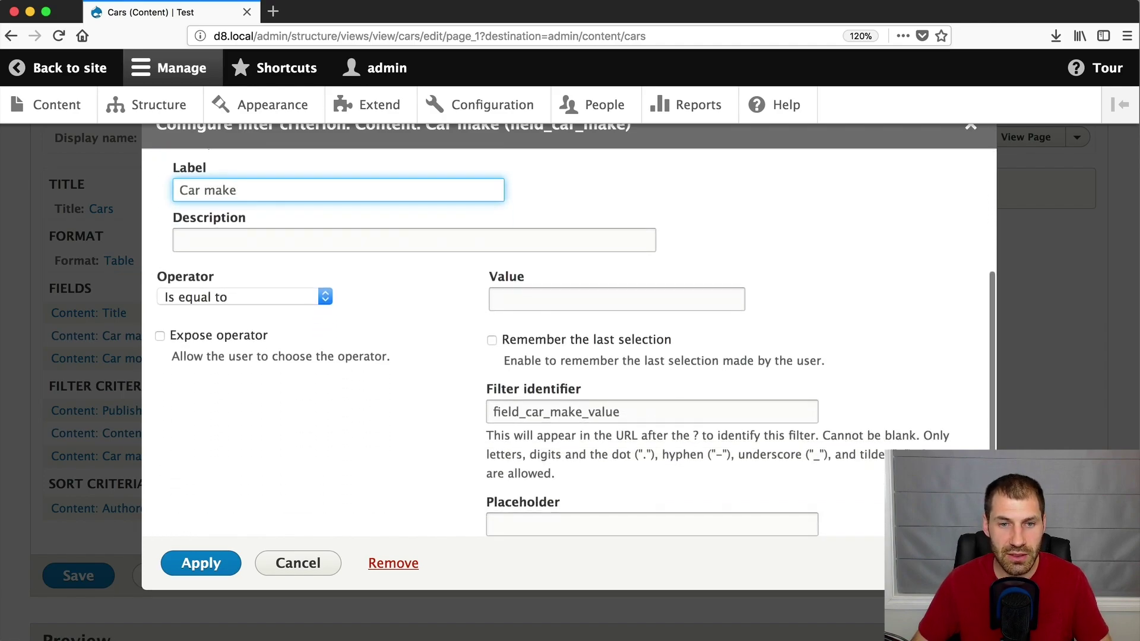
pyautogui.scroll(-2, 569, 341)
pyautogui.click(306, 212)
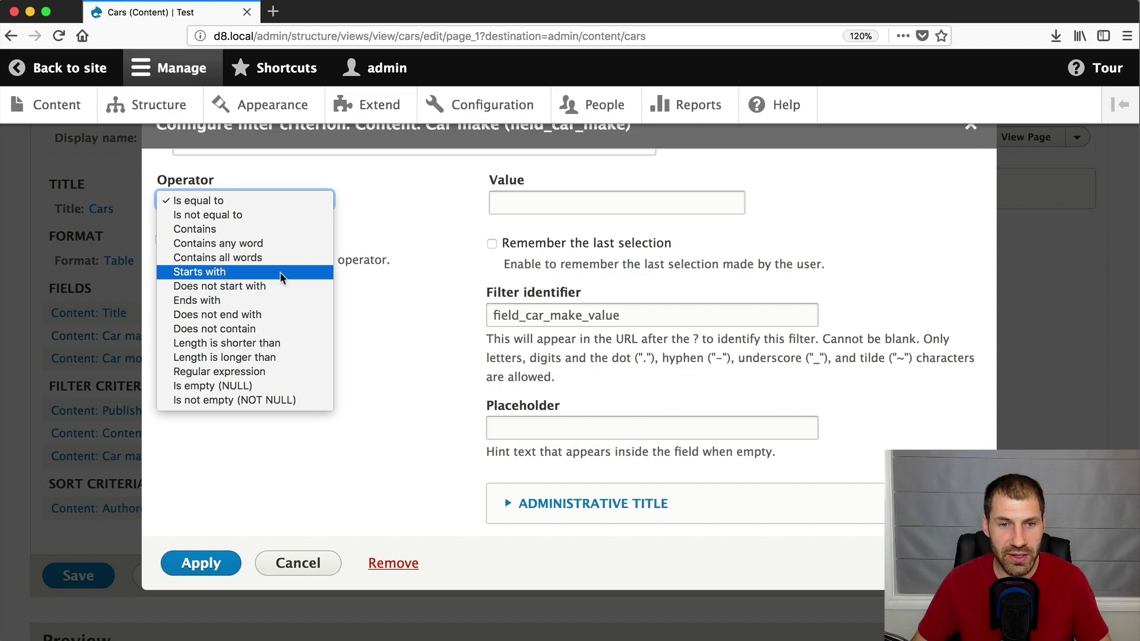
pyautogui.click(274, 224)
pyautogui.click(202, 563)
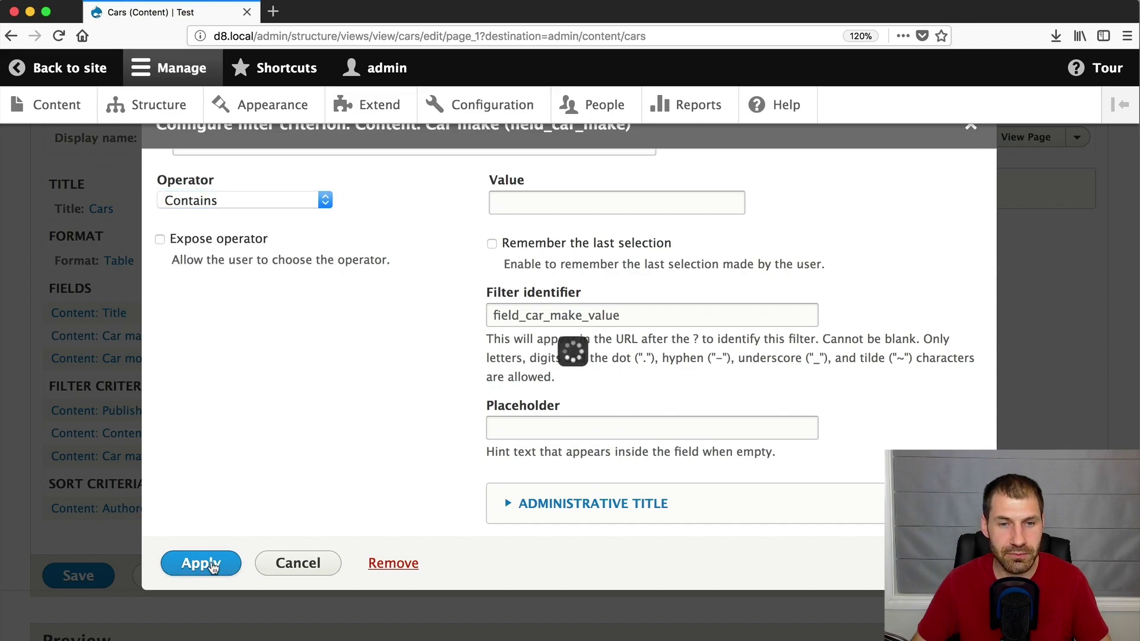
pyautogui.scroll(-15, 211, 560)
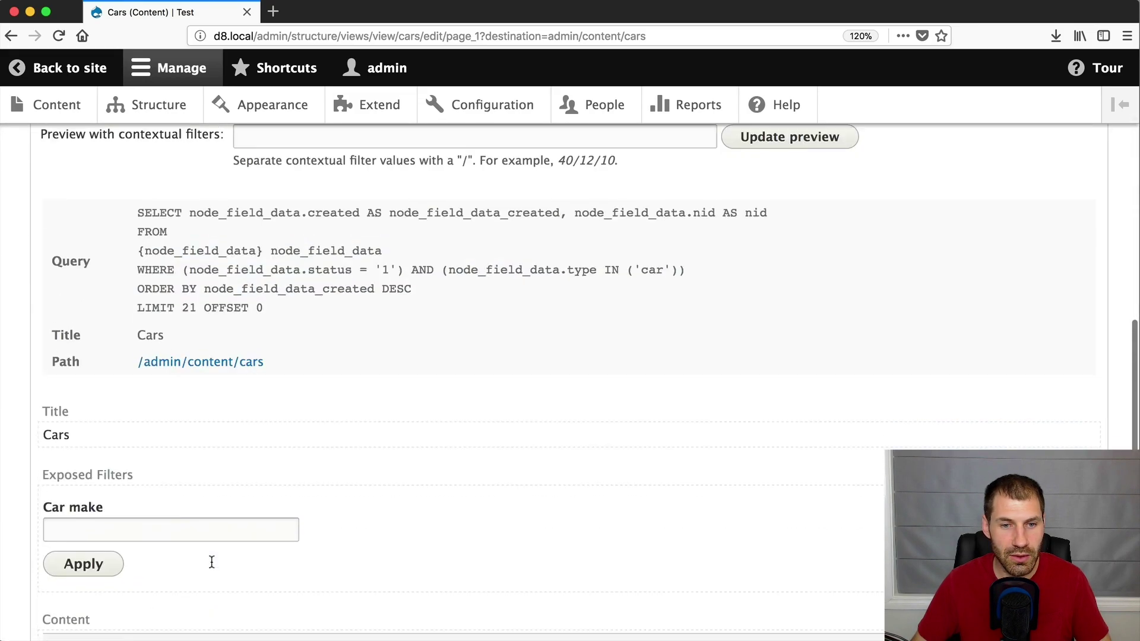
# Filter the preview by Car make 'tod', then 'sub', then 'ford'.
pyautogui.click(89, 229)
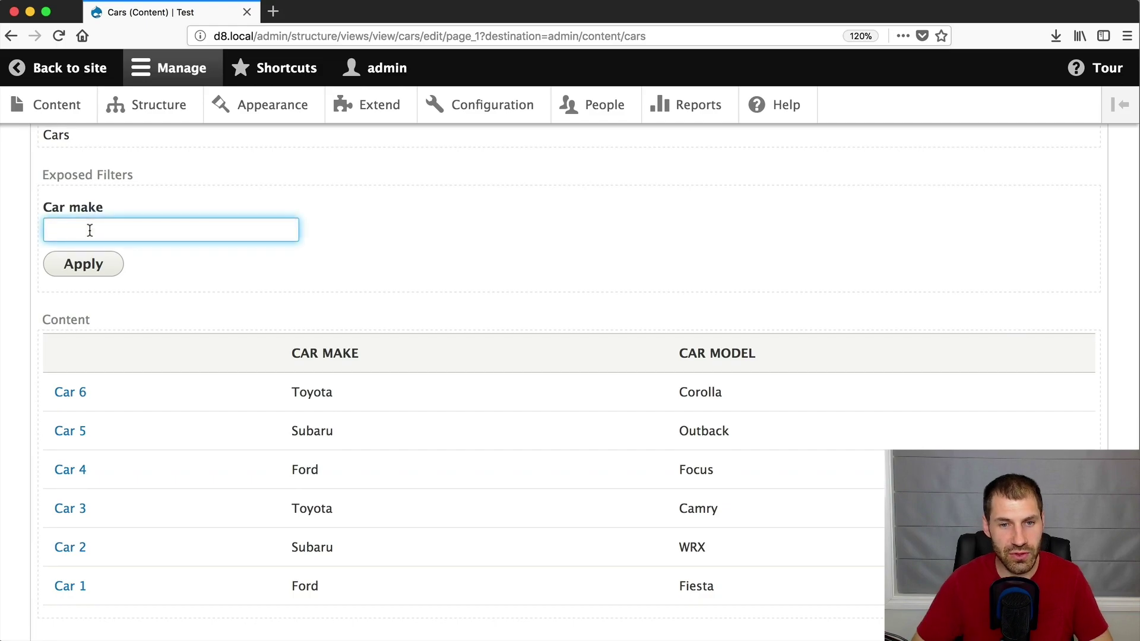
pyautogui.write('tod')
pyautogui.press('Return')
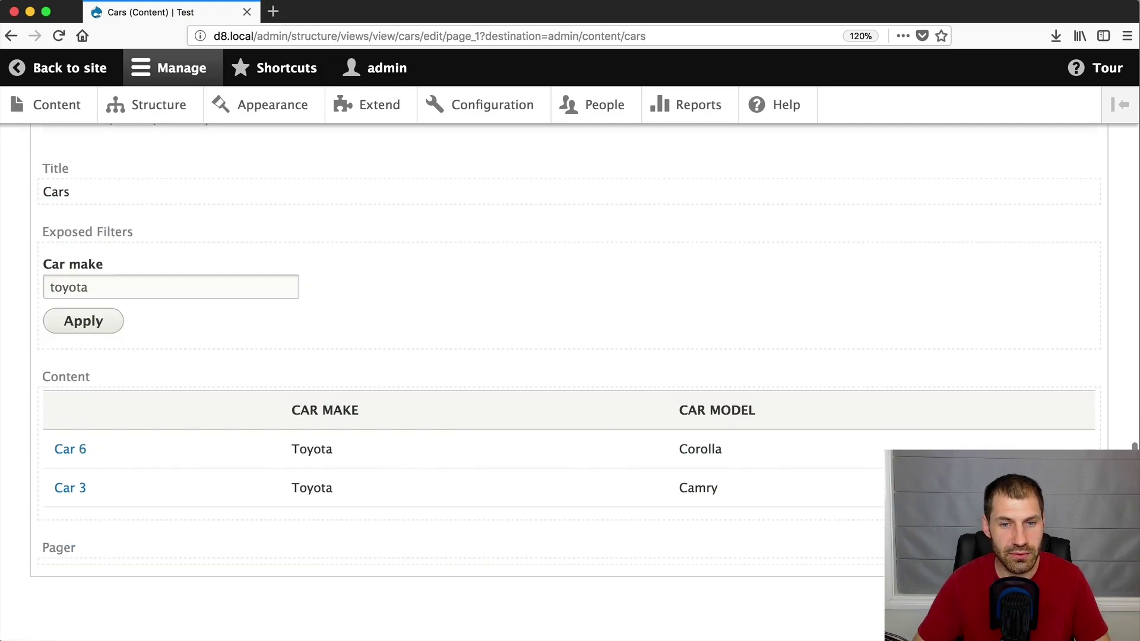
pyautogui.doubleClick(113, 288)
pyautogui.write('subaru')
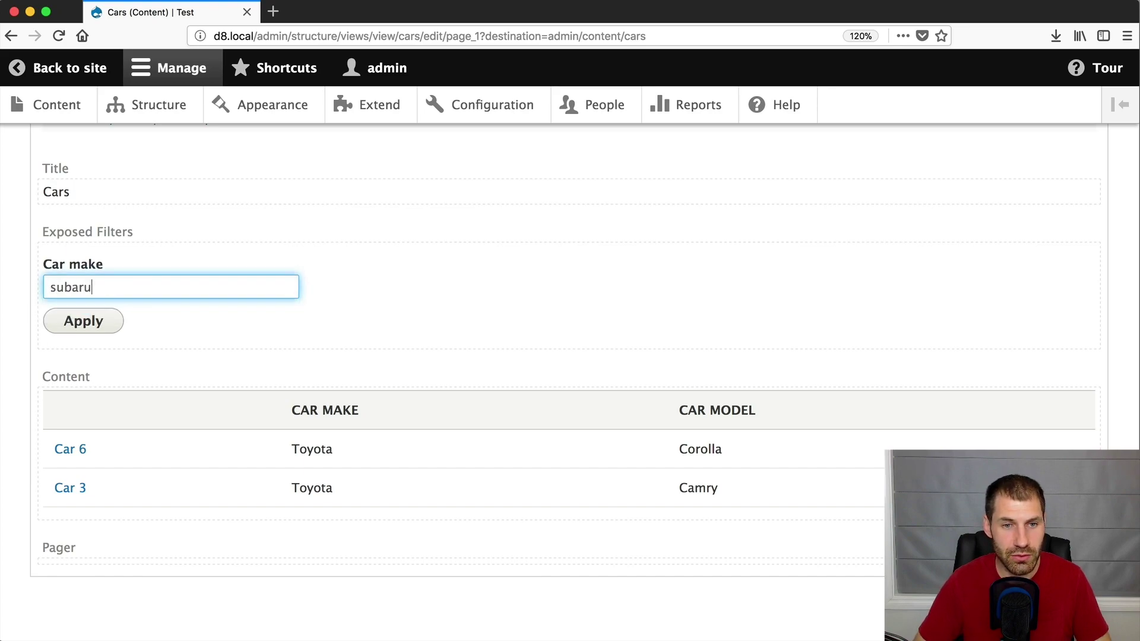
pyautogui.press('Return')
pyautogui.doubleClick(113, 288)
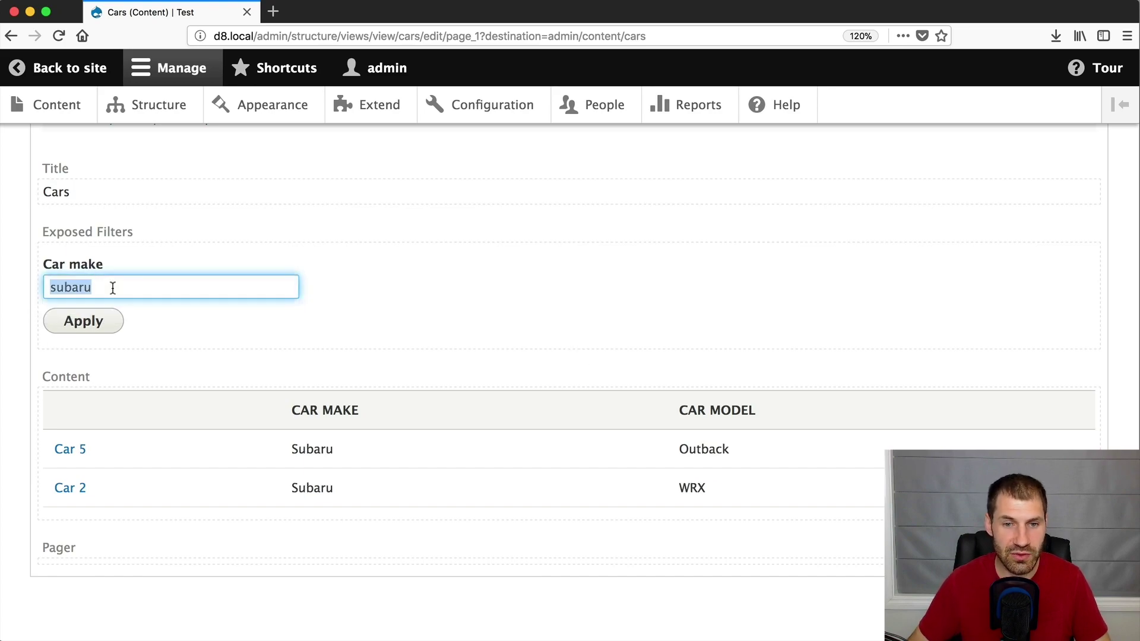
pyautogui.write('ford')
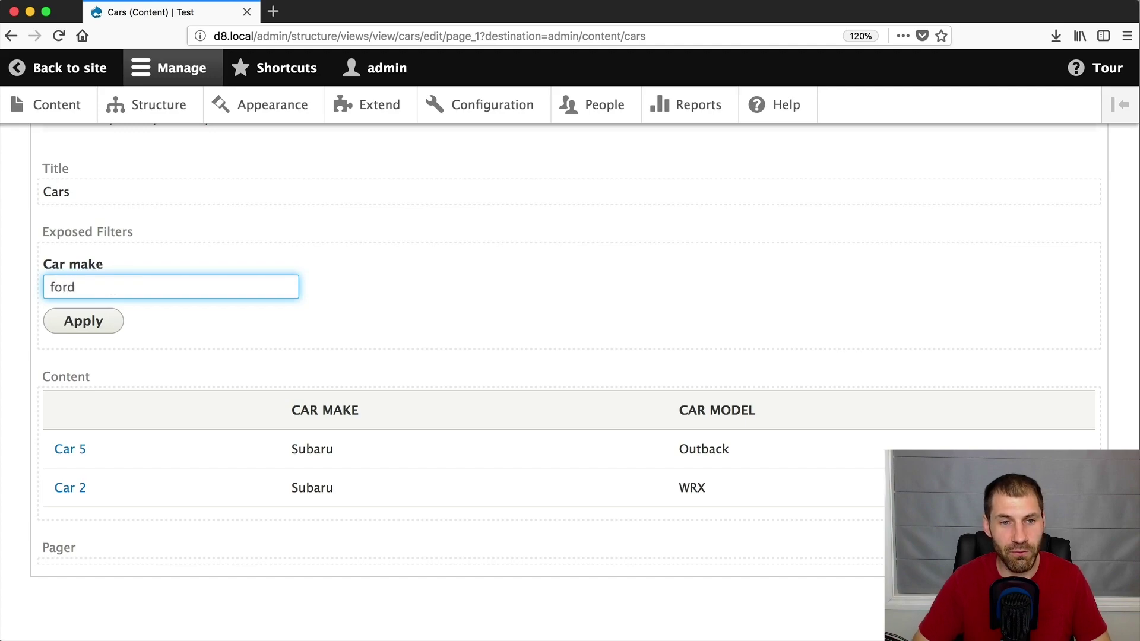
pyautogui.press('Return')
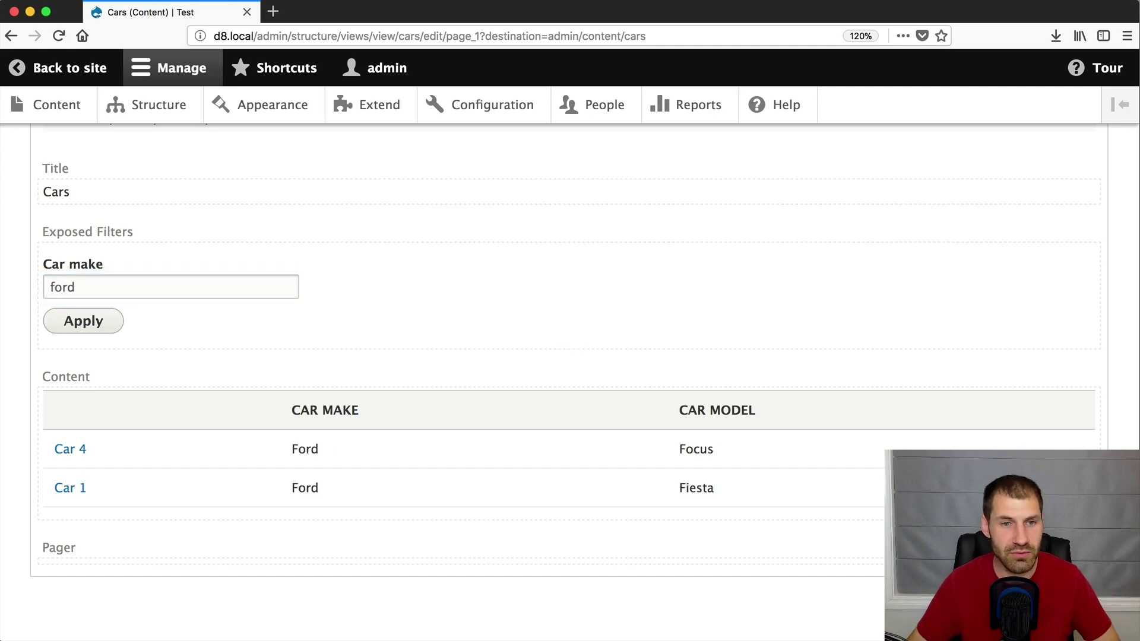
# Clear the ford make value and refresh the preview unfiltered.
pyautogui.doubleClick(99, 288)
pyautogui.press('BackSpace')
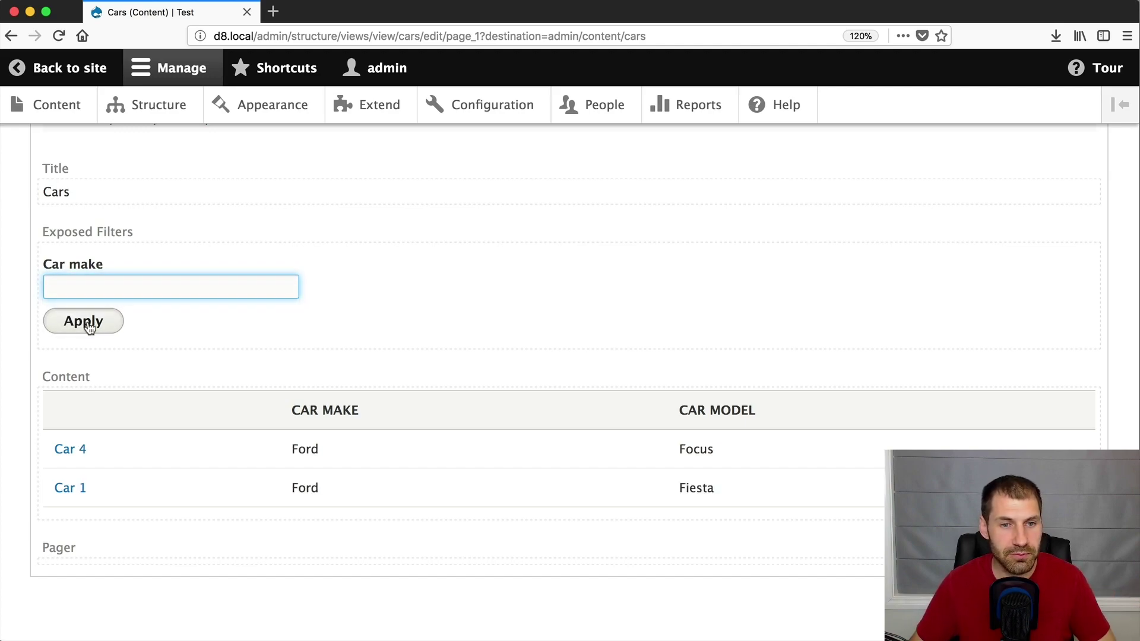
pyautogui.click(86, 321)
pyautogui.scroll(4, 89, 327)
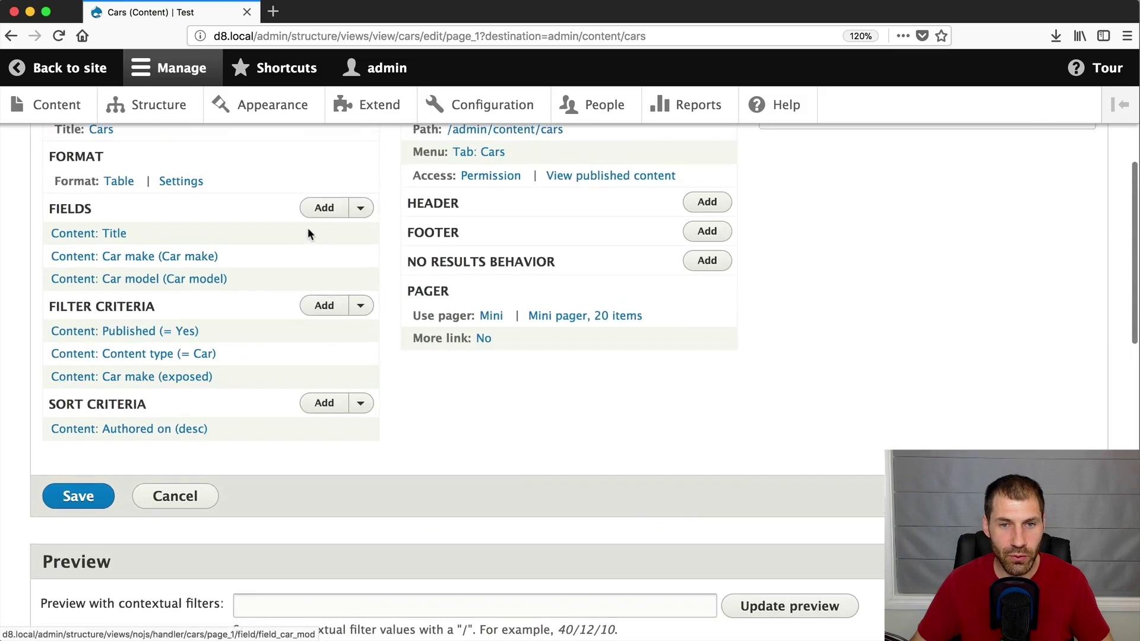
# Add an exposed Car model filter using the Contains operator.
pyautogui.scroll(2, 267, 397)
pyautogui.click(324, 380)
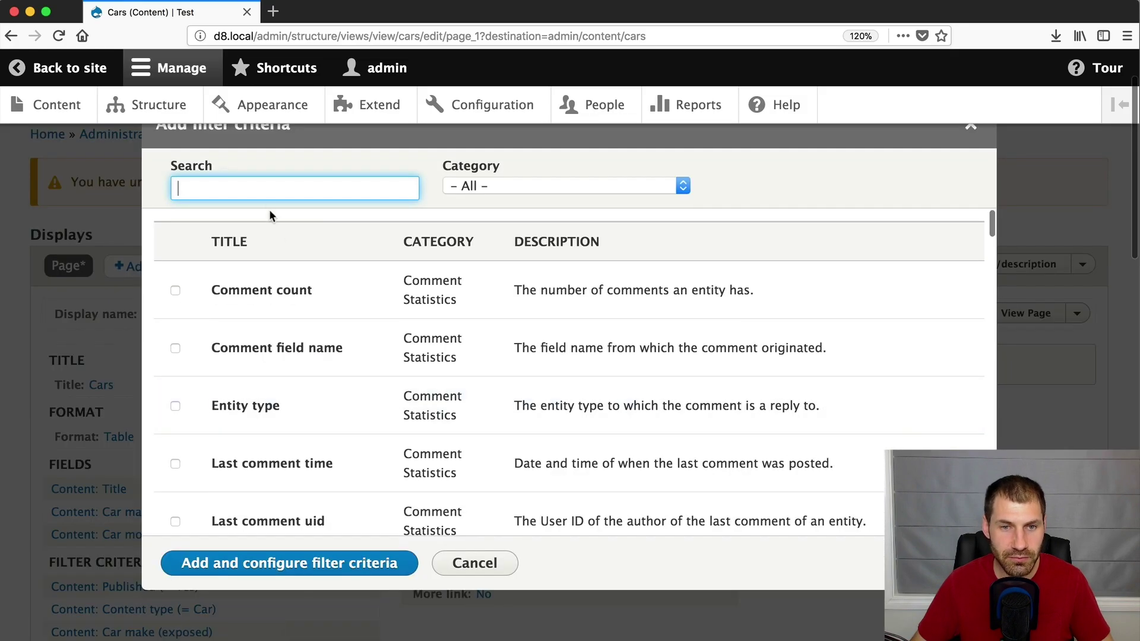
pyautogui.write('model')
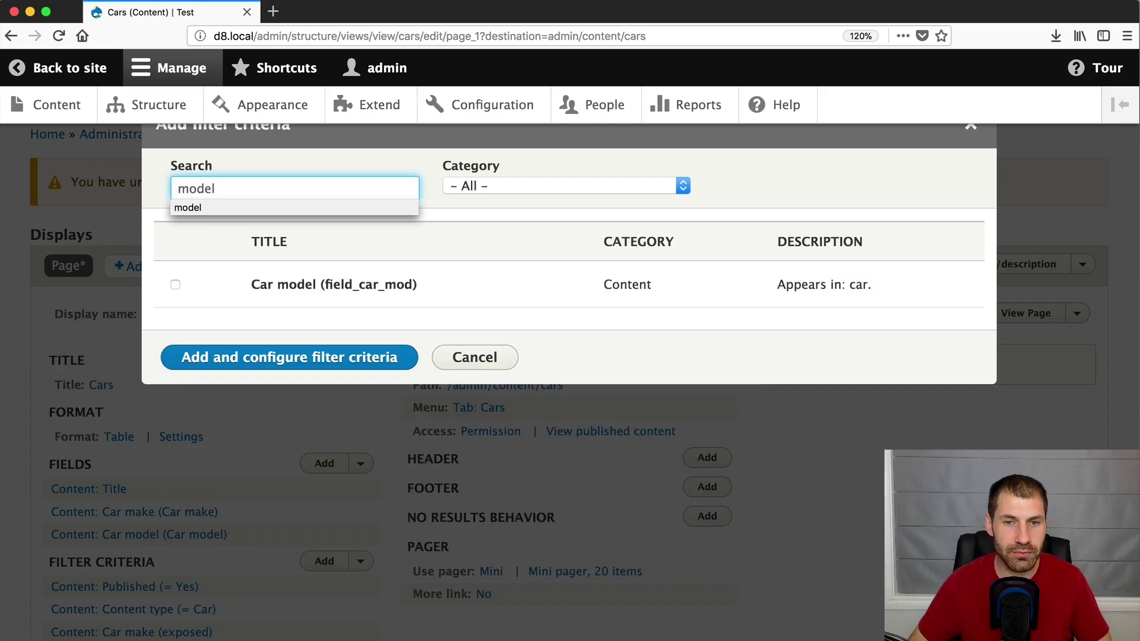
pyautogui.click(276, 285)
pyautogui.click(275, 386)
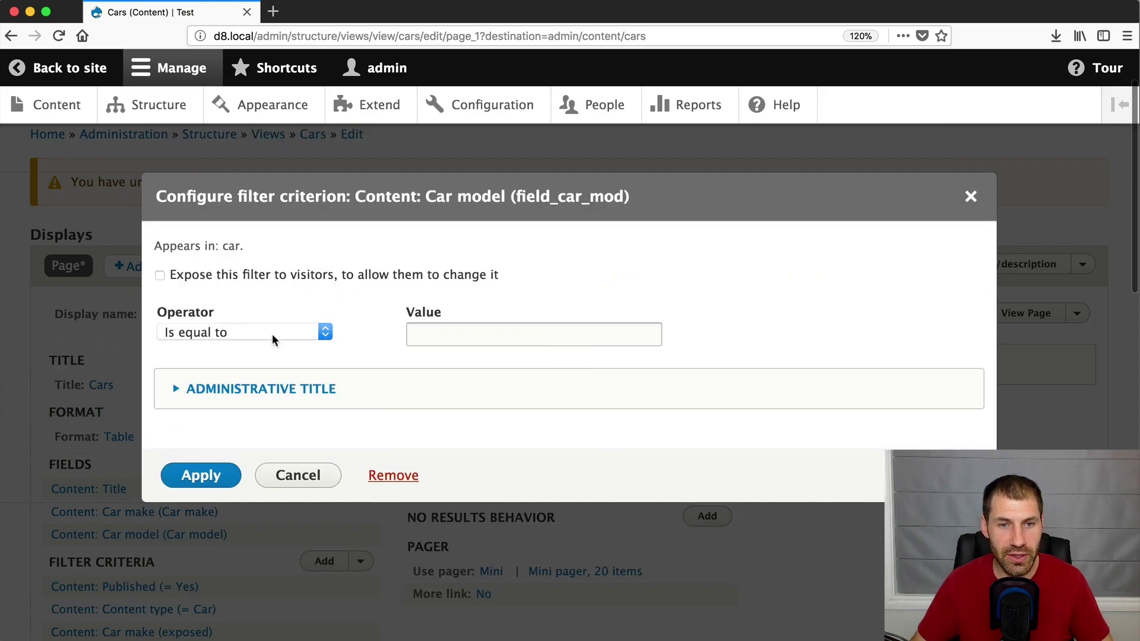
pyautogui.click(258, 281)
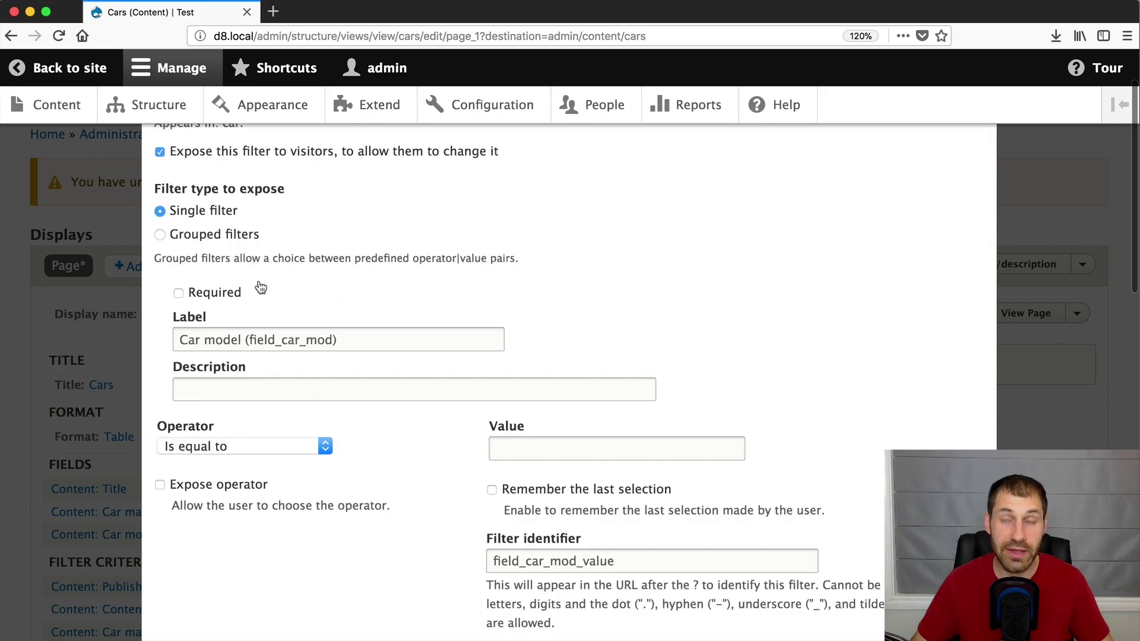
pyautogui.scroll(-3, 309, 351)
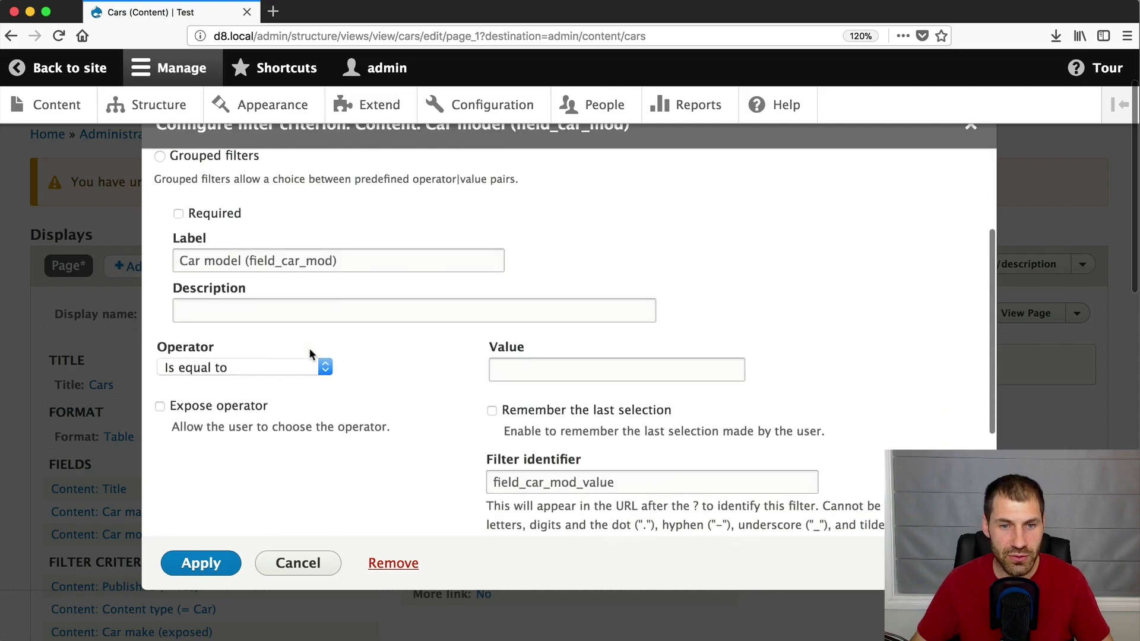
pyautogui.click(308, 367)
pyautogui.click(283, 396)
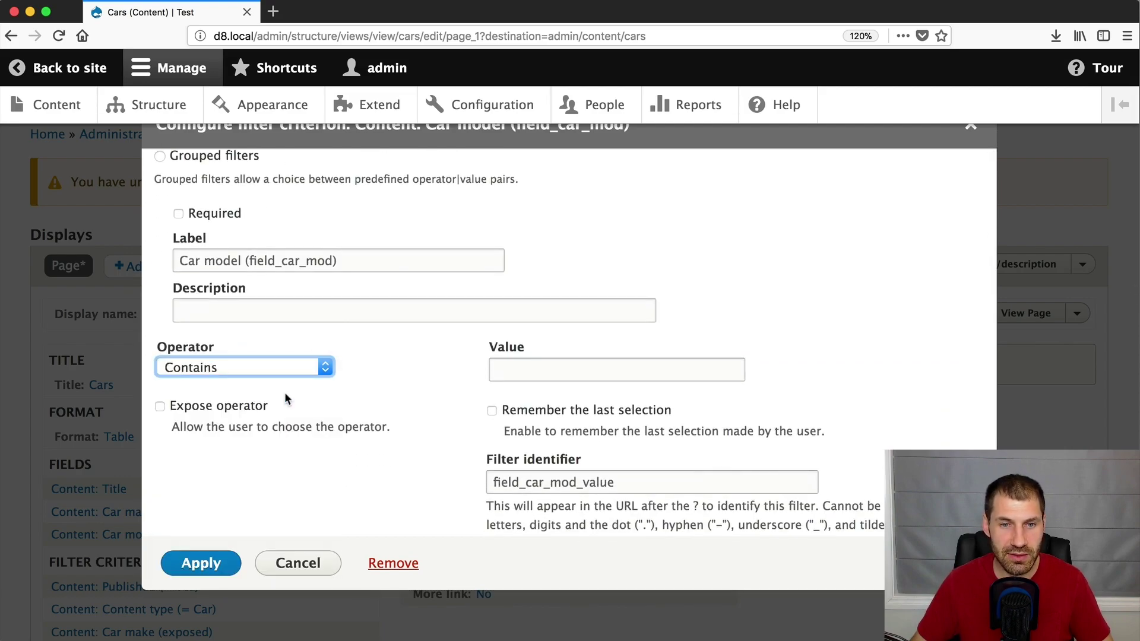
pyautogui.scroll(-3, 249, 475)
pyautogui.click(200, 562)
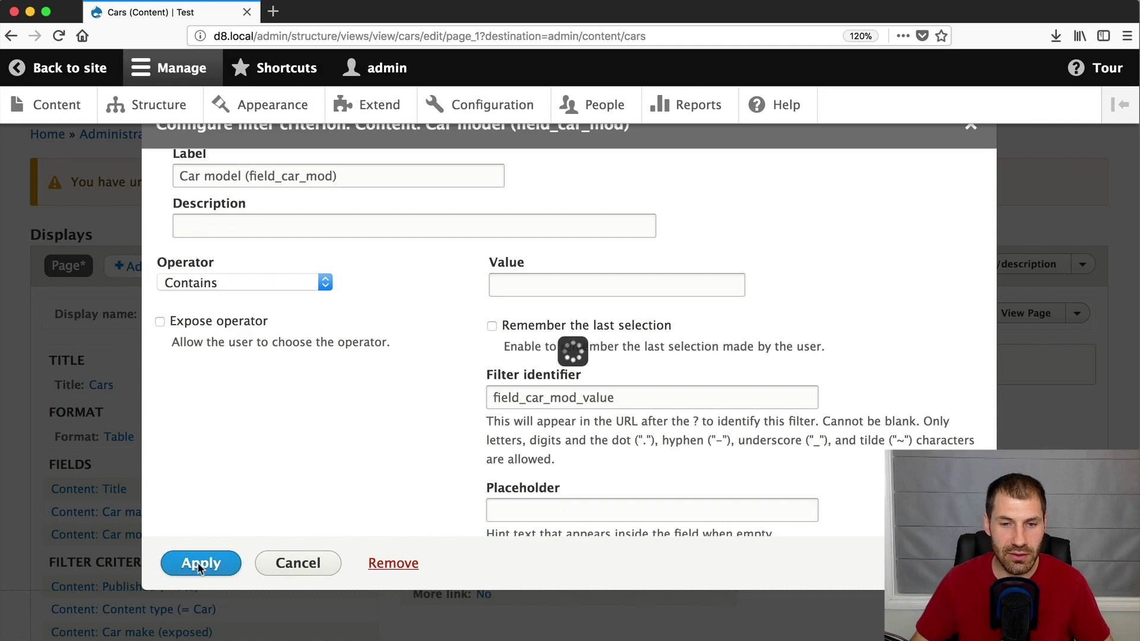
pyautogui.scroll(-5, 198, 564)
pyautogui.scroll(-10, 197, 561)
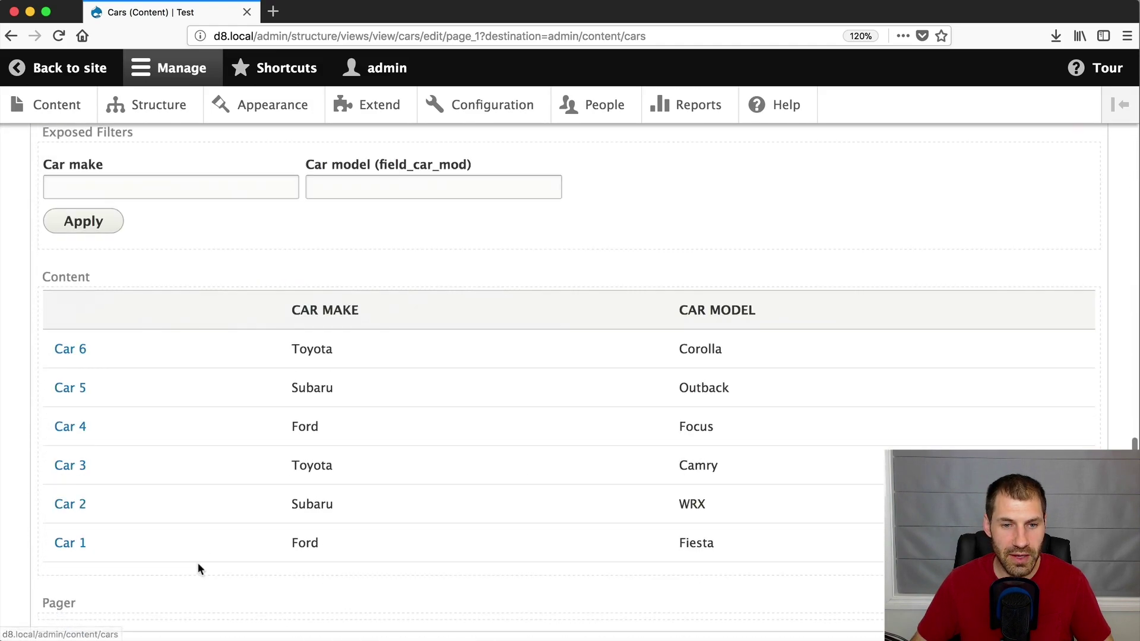
# Filter the preview by model 'focus', then clear the Car model value.
pyautogui.click(322, 184)
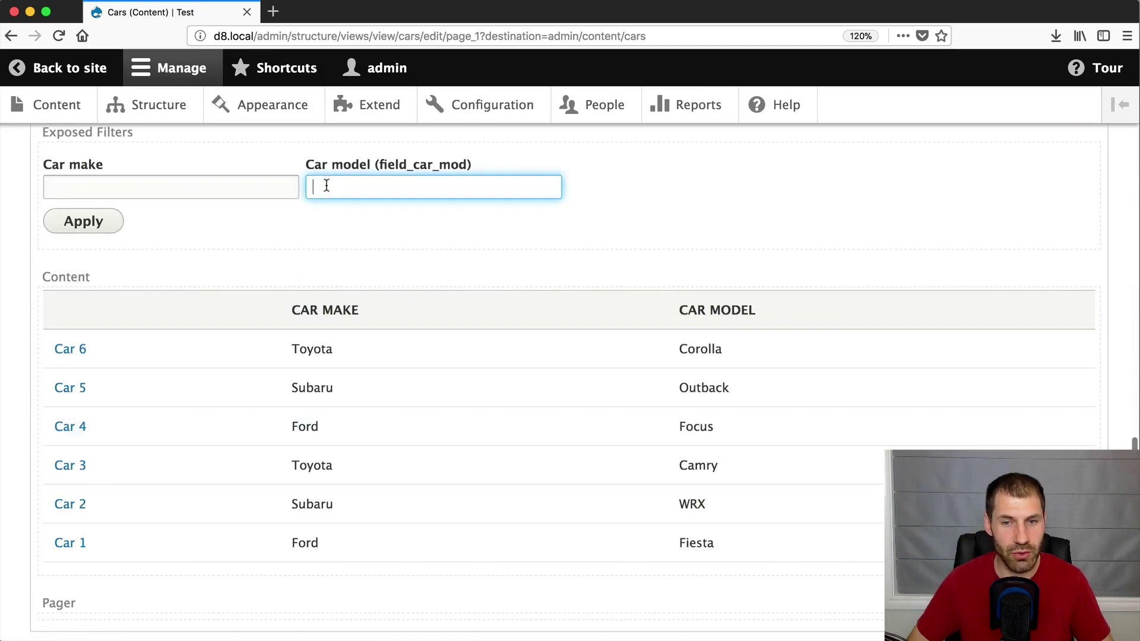
pyautogui.write('focus')
pyautogui.press('Return')
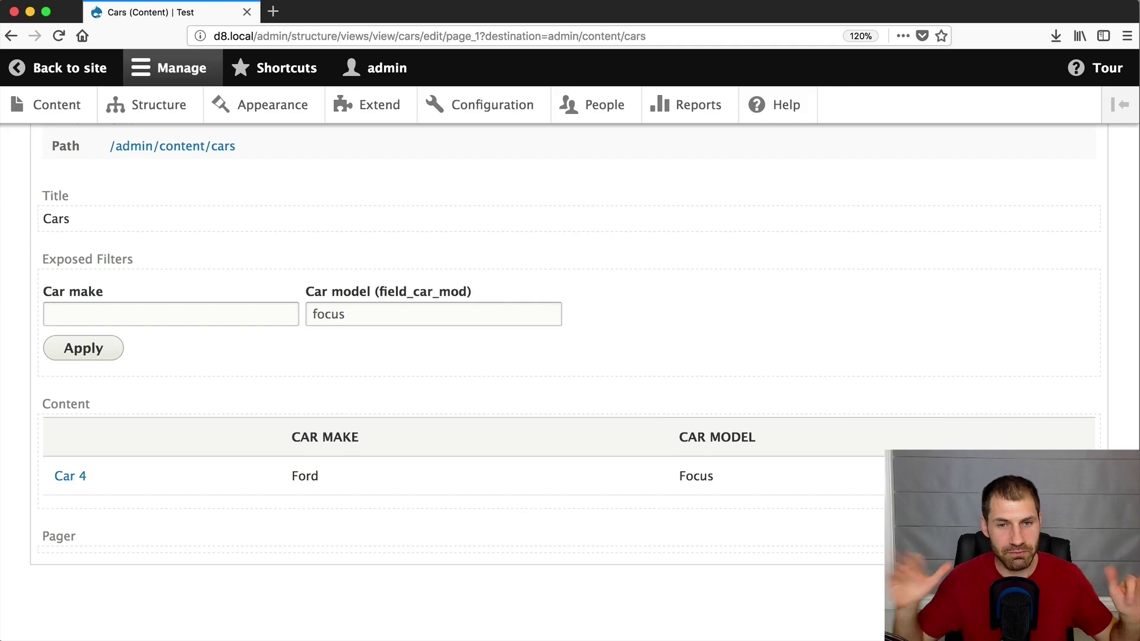
pyautogui.doubleClick(361, 314)
pyautogui.press('BackSpace')
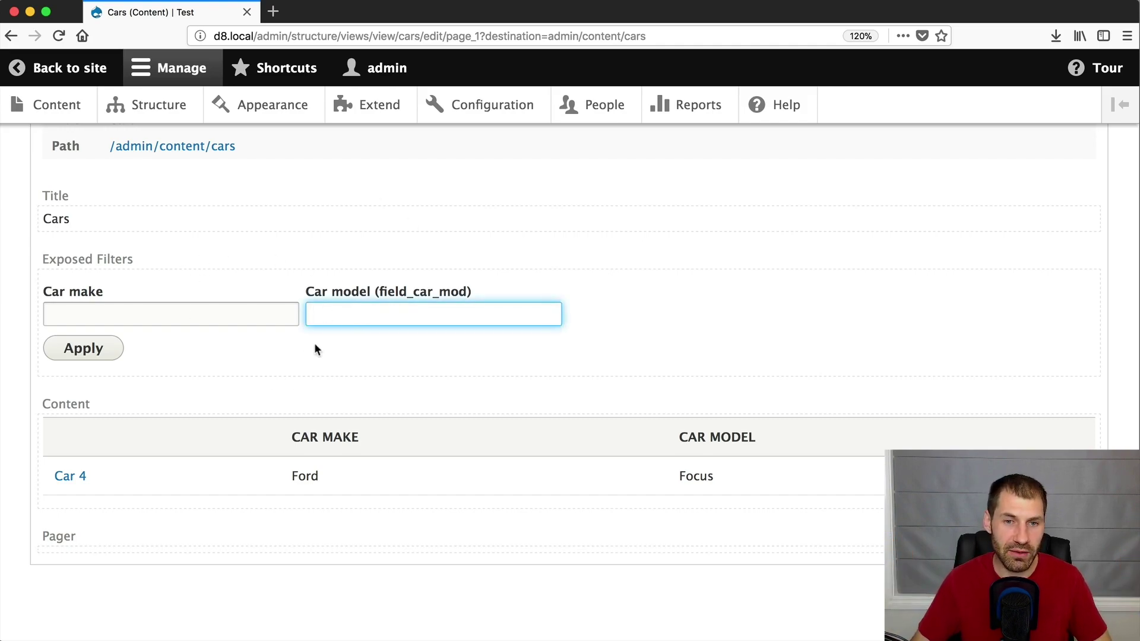
pyautogui.click(274, 315)
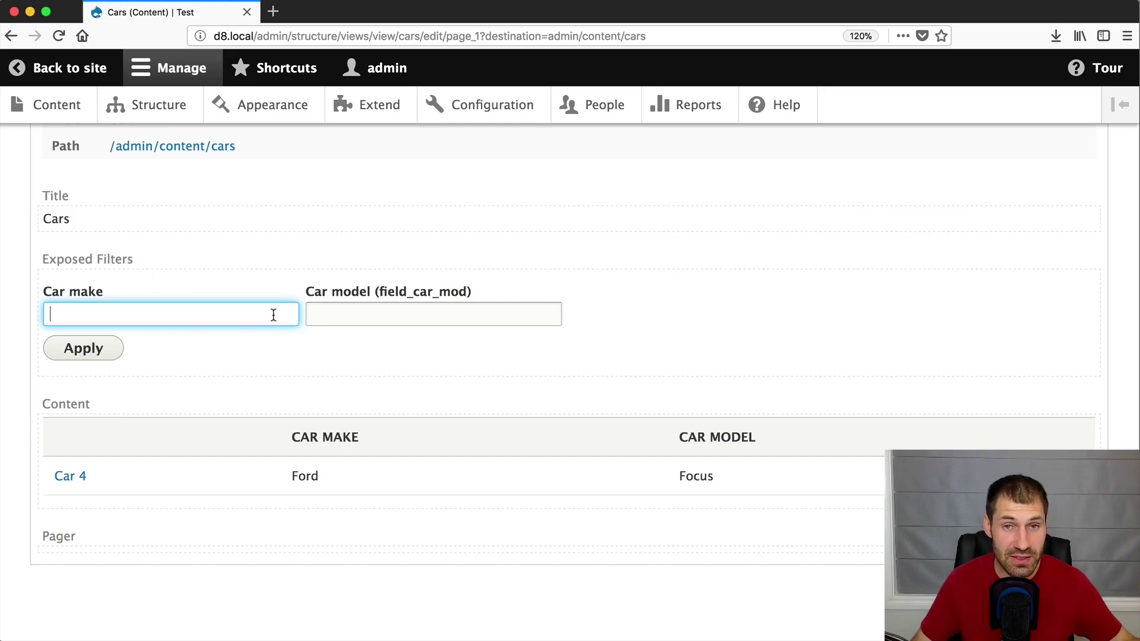
pyautogui.scroll(10, 273, 315)
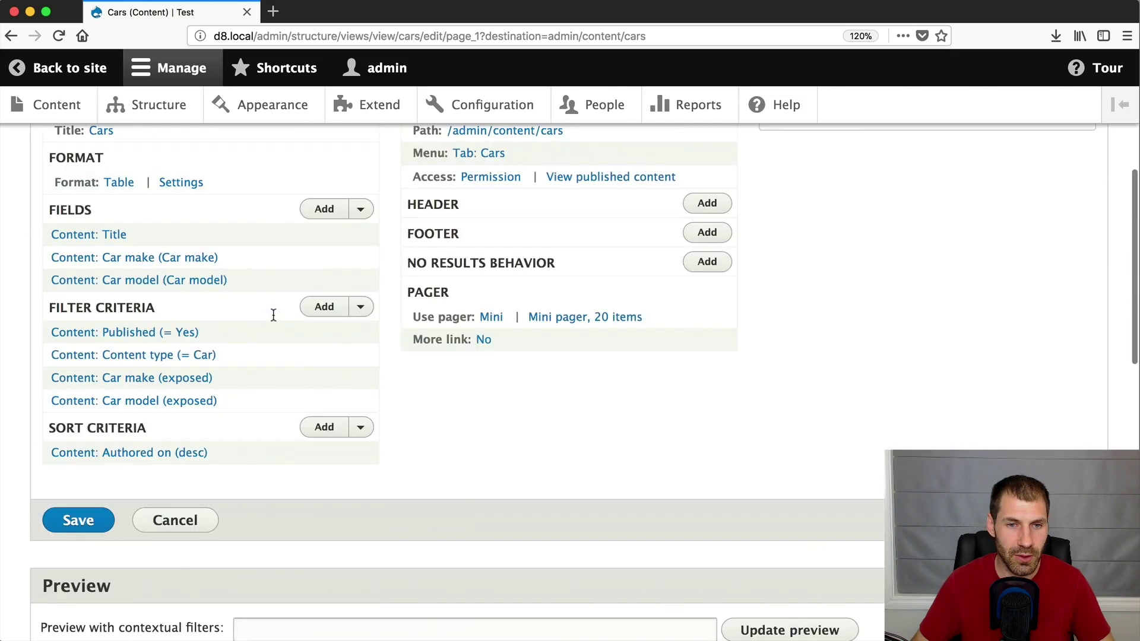
# Remove the Car make and Car model filters from the Cars view.
pyautogui.click(161, 383)
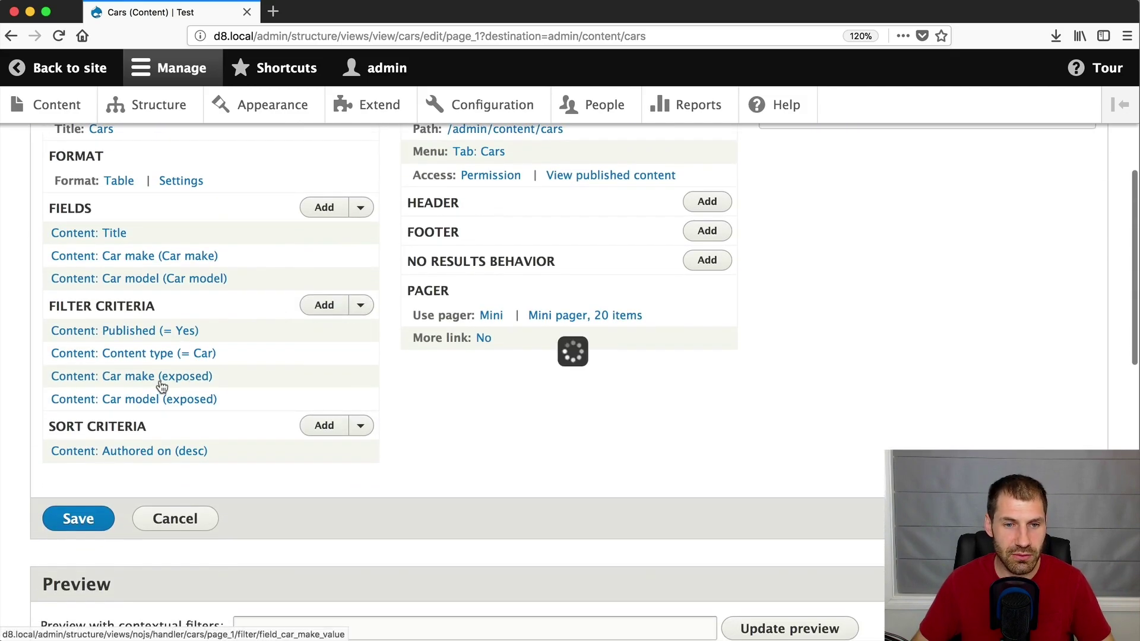
pyautogui.click(410, 564)
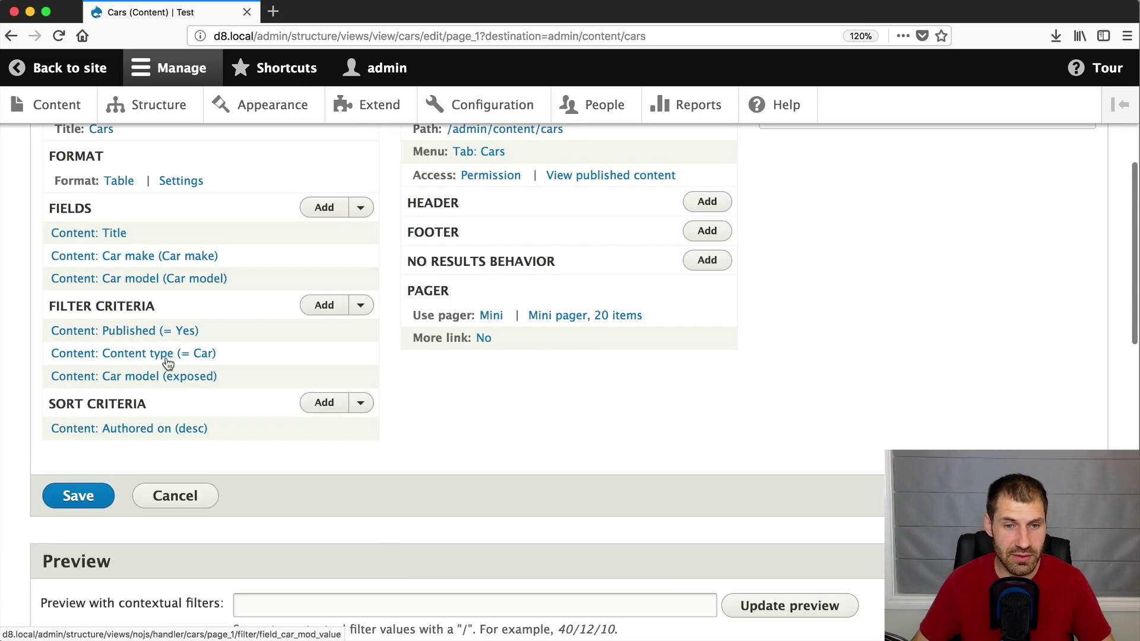
pyautogui.click(167, 376)
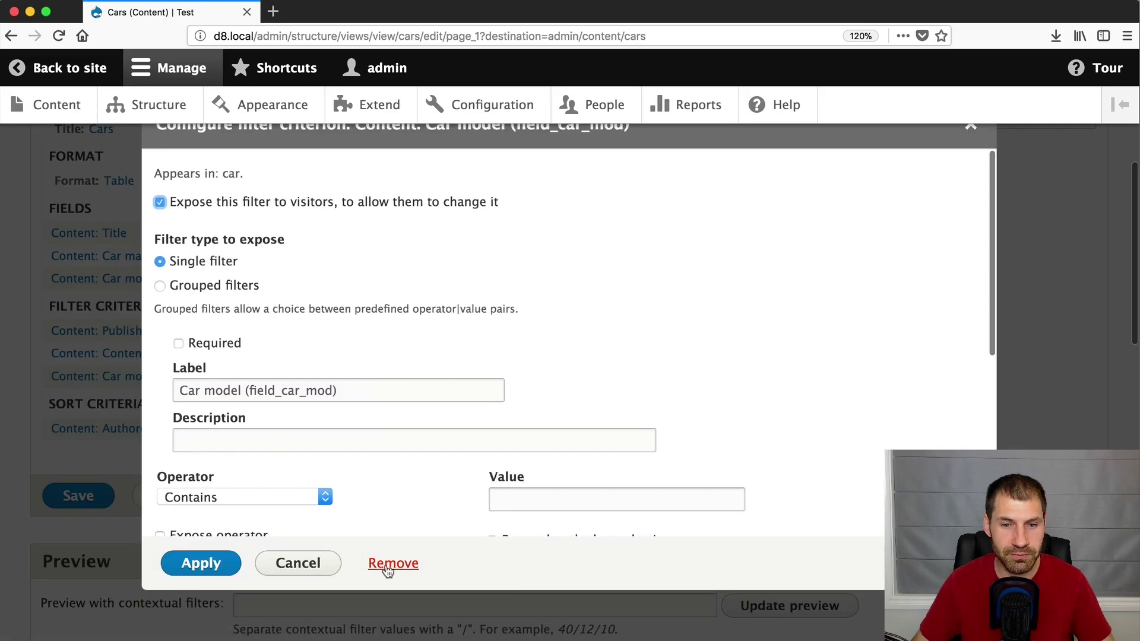
pyautogui.click(387, 568)
# Add the Global Combine fields filter as a new filter criterion.
pyautogui.click(323, 440)
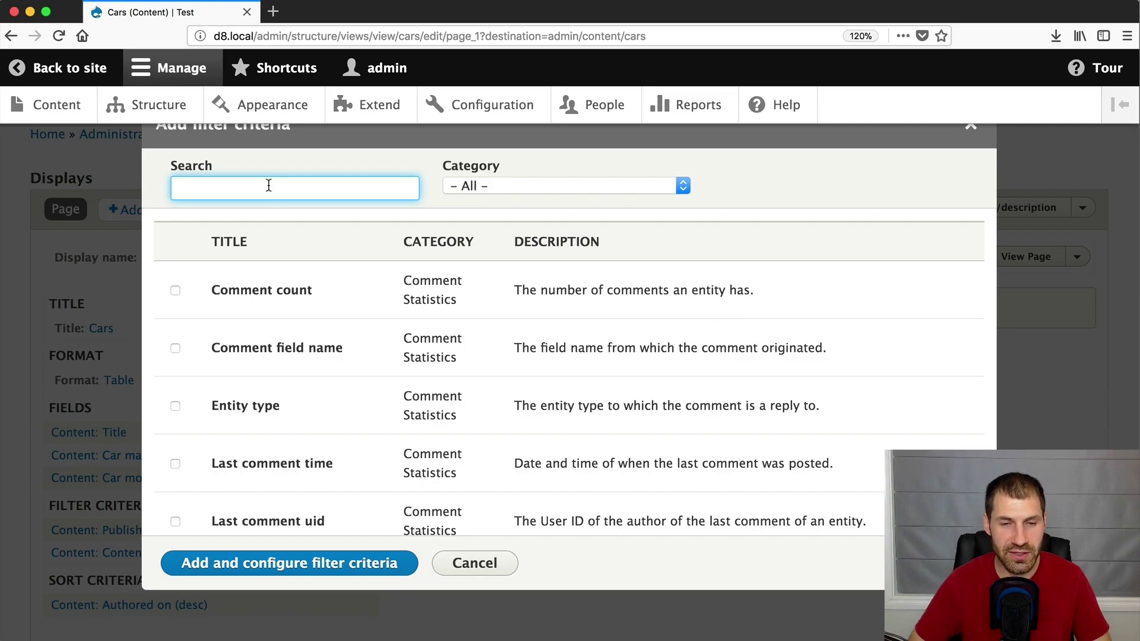
pyautogui.write('cob')
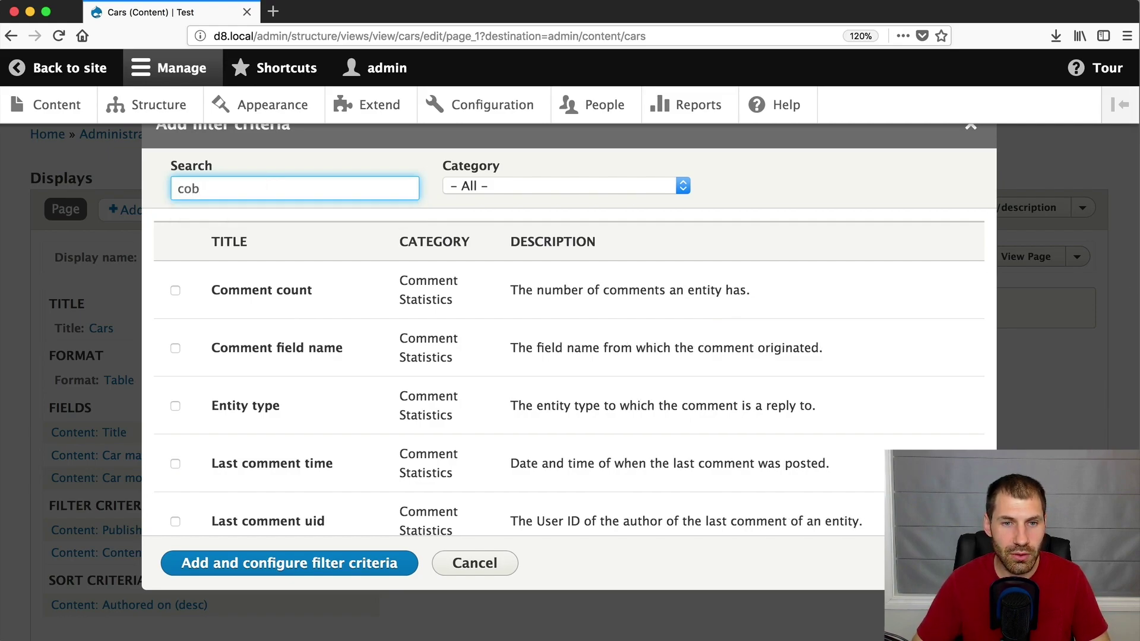
pyautogui.press('BackSpace')
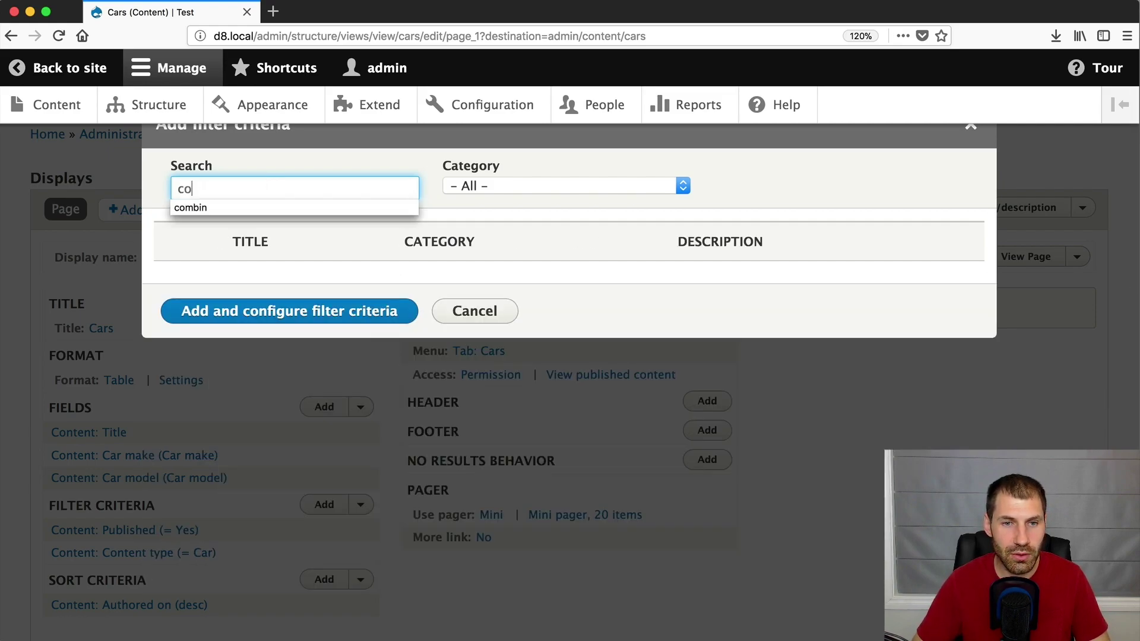
pyautogui.write('mbine')
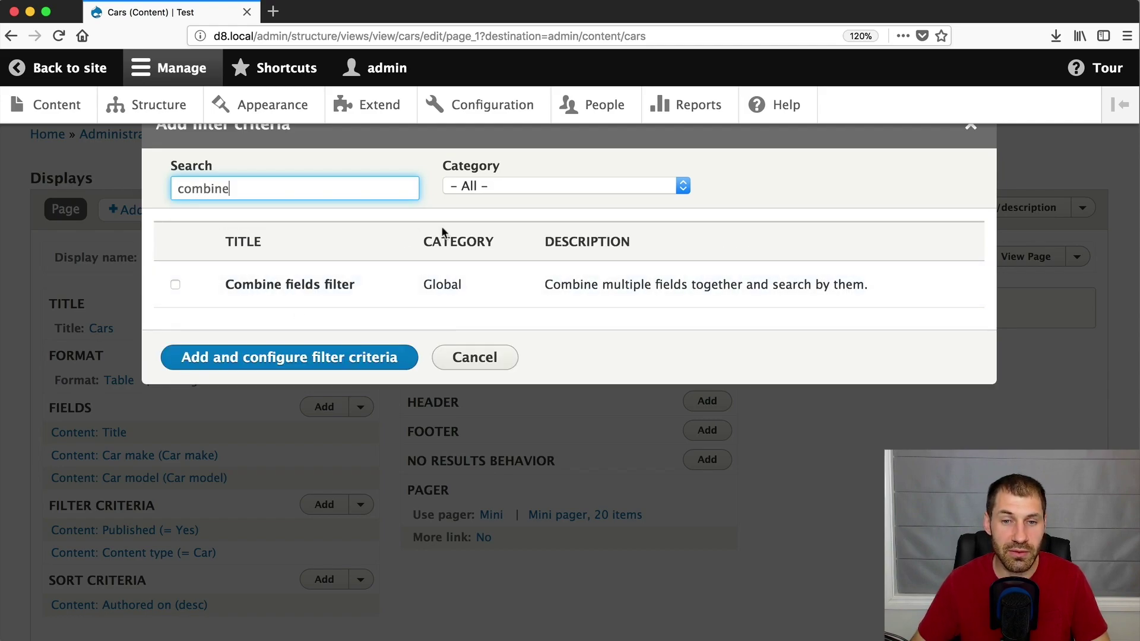
pyautogui.click(332, 286)
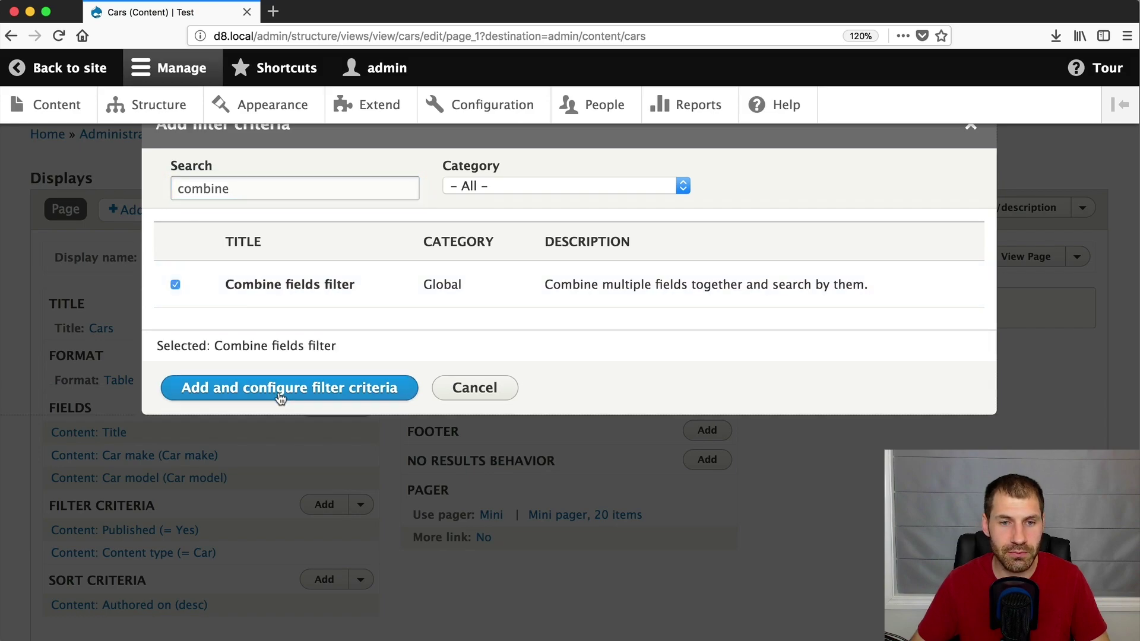
pyautogui.click(284, 389)
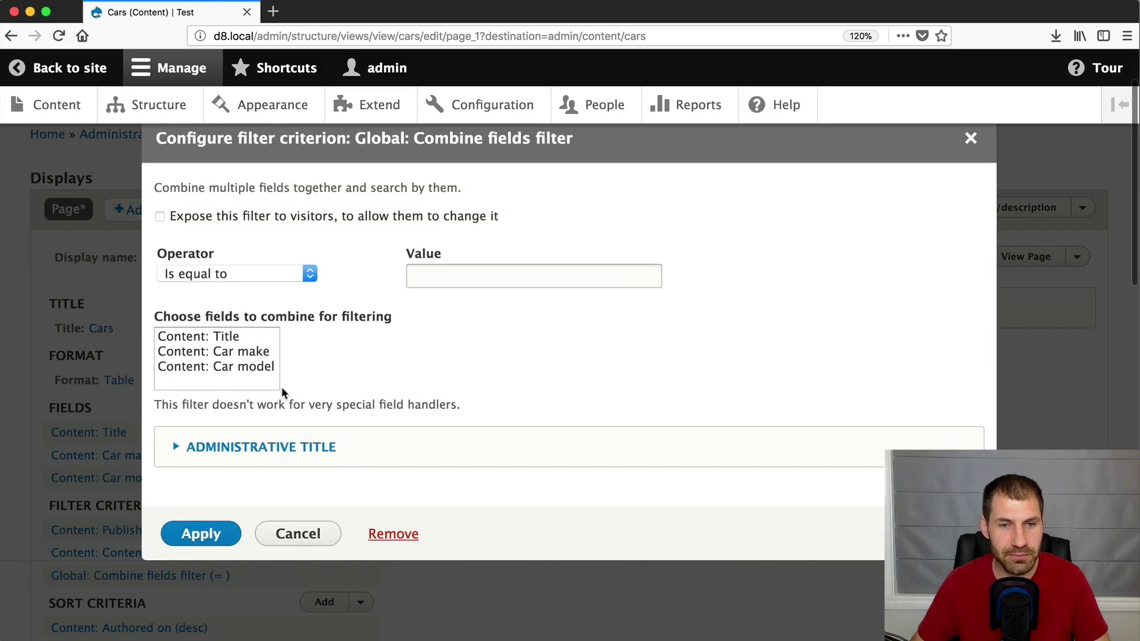
# Expose the combined filter with Contains, combining Content: Car make and Content: Car model.
pyautogui.click(258, 275)
pyautogui.click(258, 275)
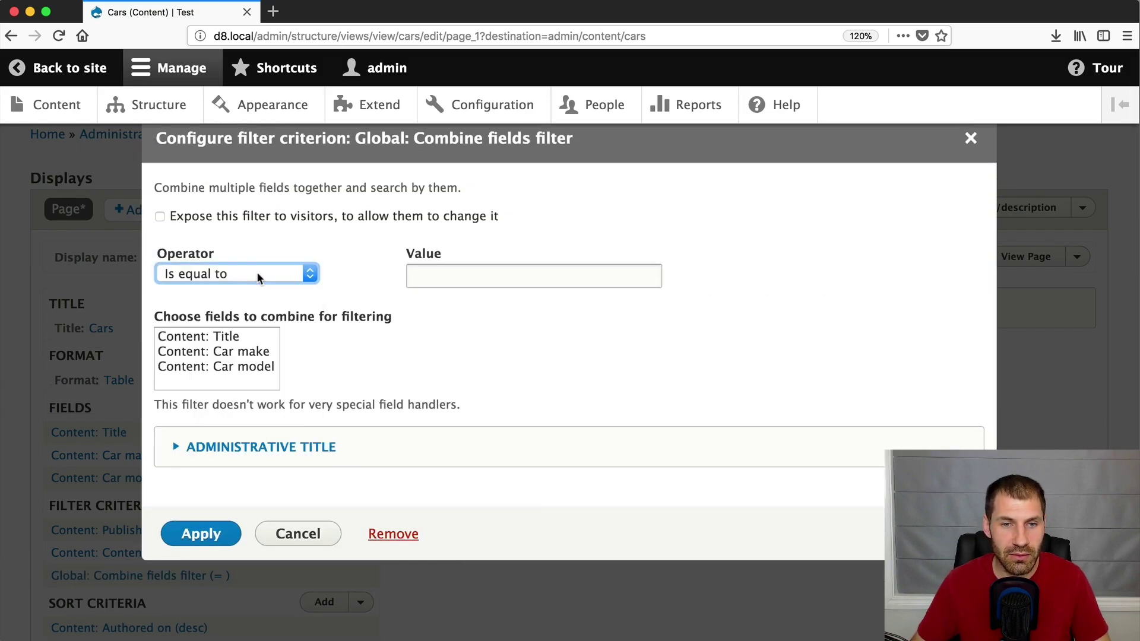
pyautogui.click(234, 217)
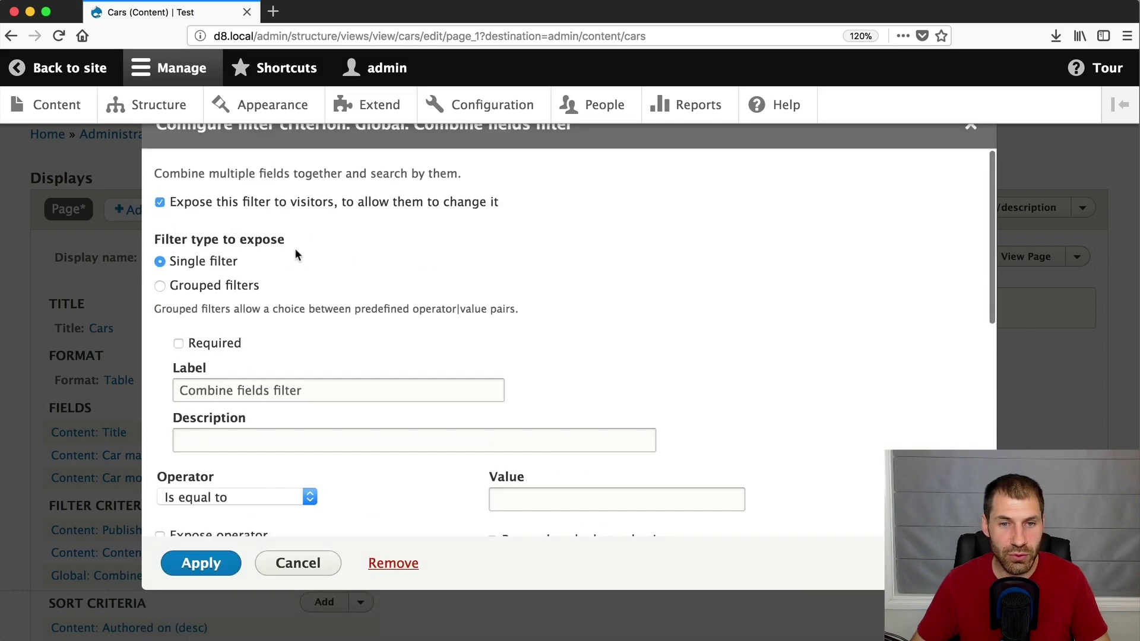
pyautogui.scroll(-2, 296, 254)
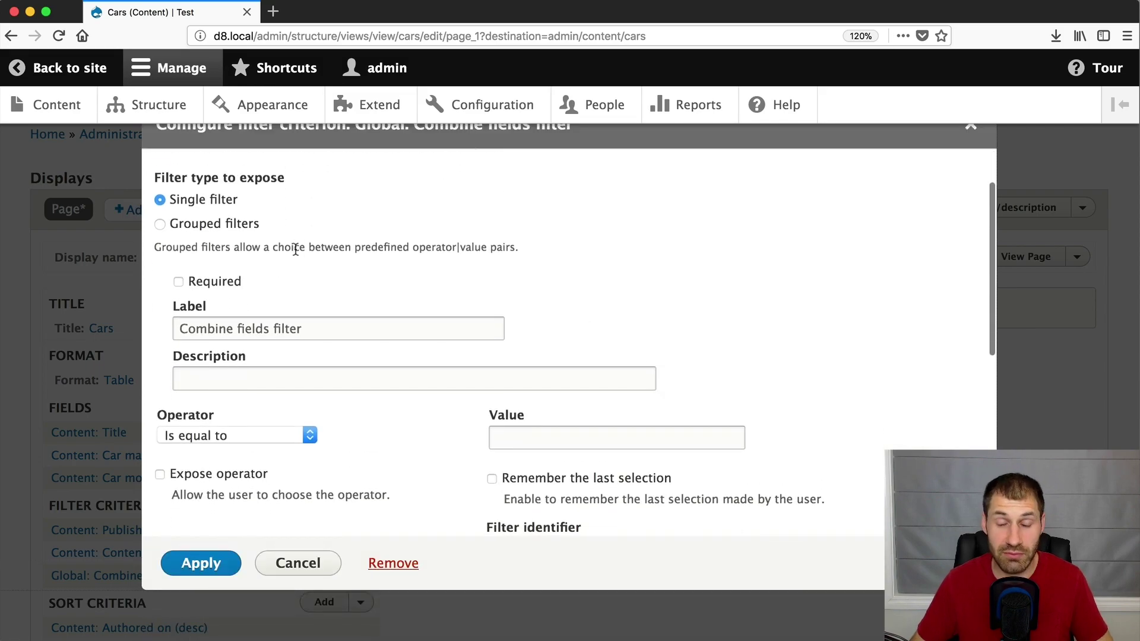
pyautogui.click(265, 435)
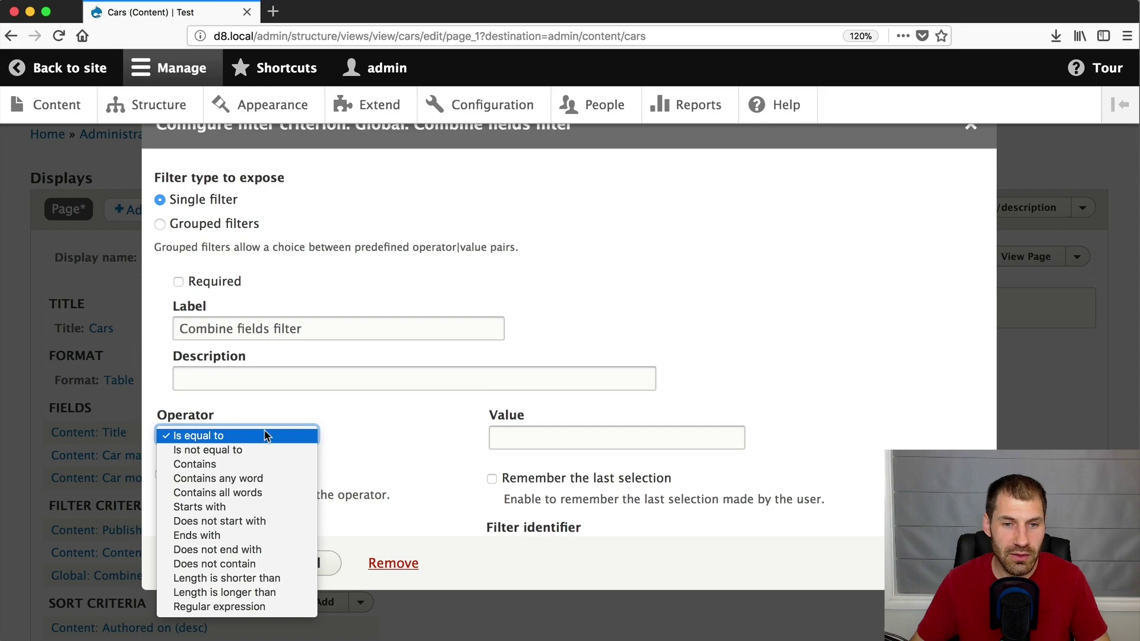
pyautogui.click(256, 464)
pyautogui.scroll(-5, 225, 438)
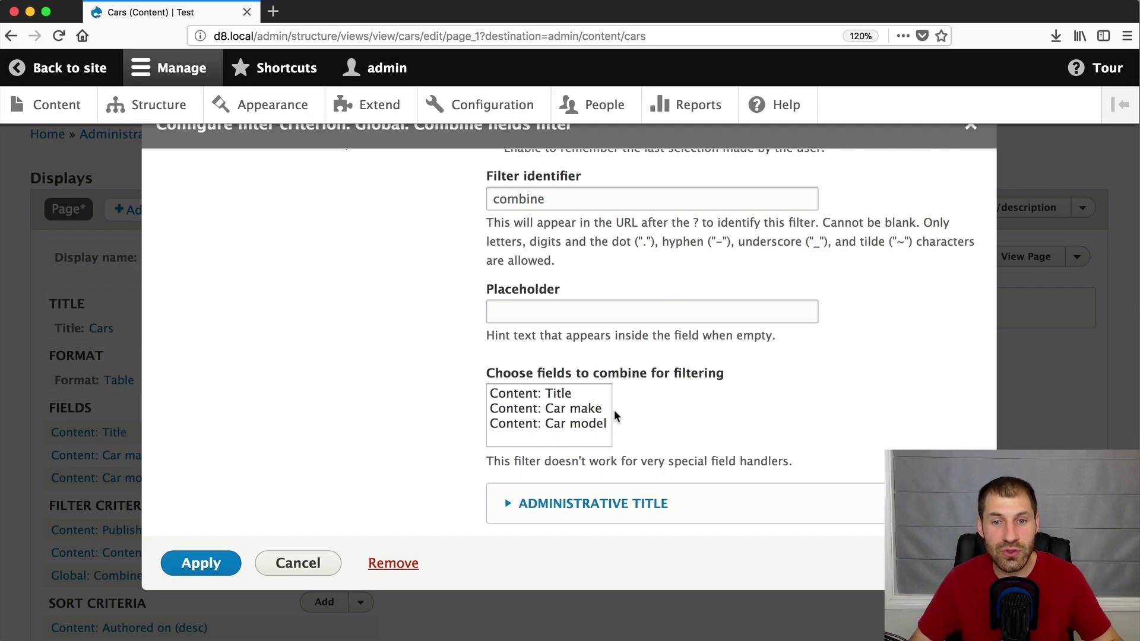
pyautogui.click(590, 414)
pyautogui.keyDown('super'); pyautogui.click(580, 428); pyautogui.keyUp('super')
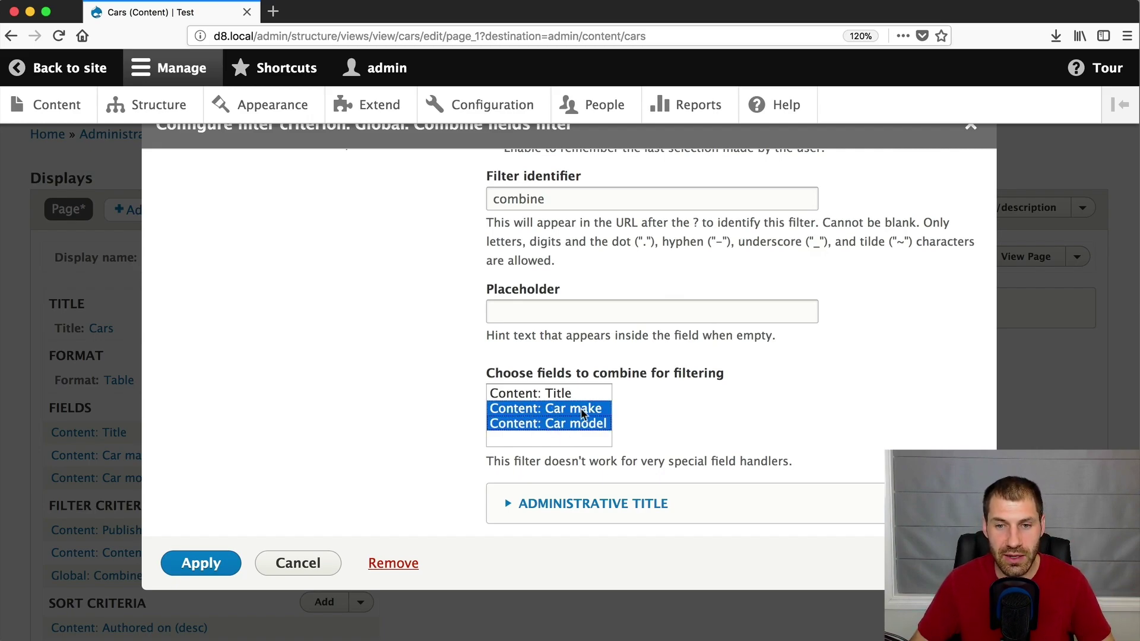
pyautogui.click(202, 561)
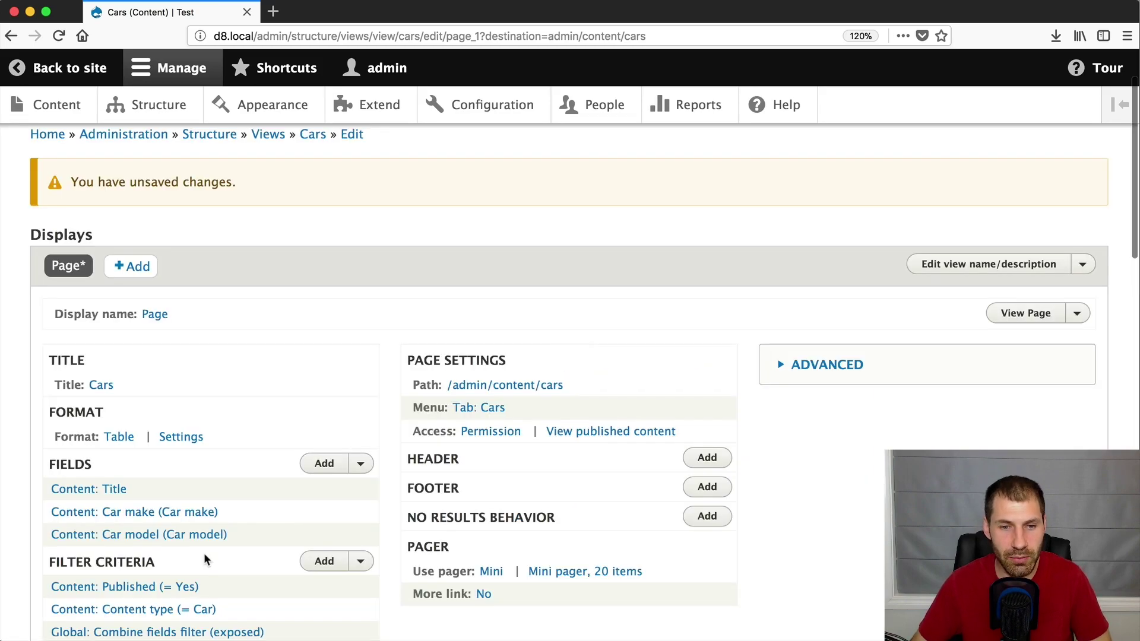
# Change the Combine fields filter's label to 'Make or model'.
pyautogui.scroll(-15, 205, 553)
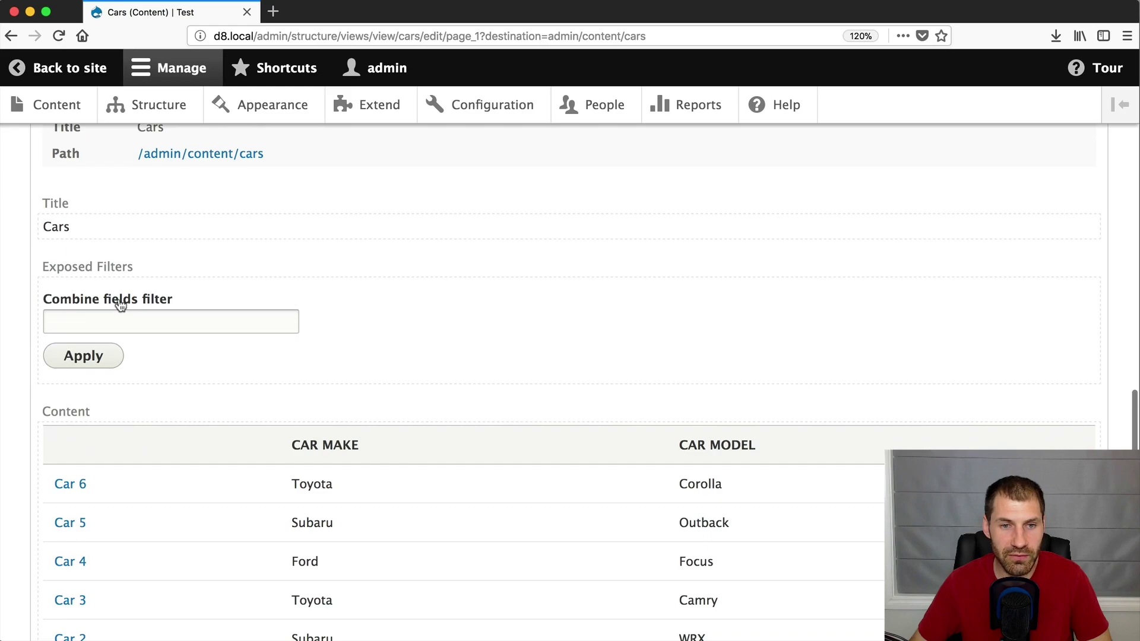
pyautogui.scroll(12, 156, 306)
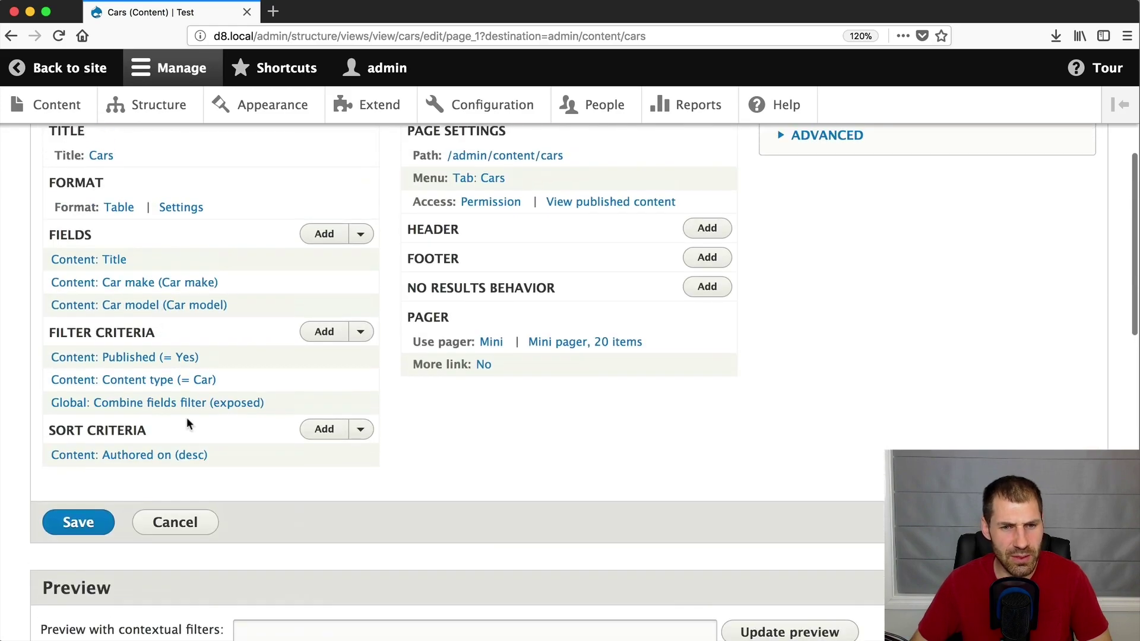
pyautogui.click(191, 402)
pyautogui.doubleClick(247, 391)
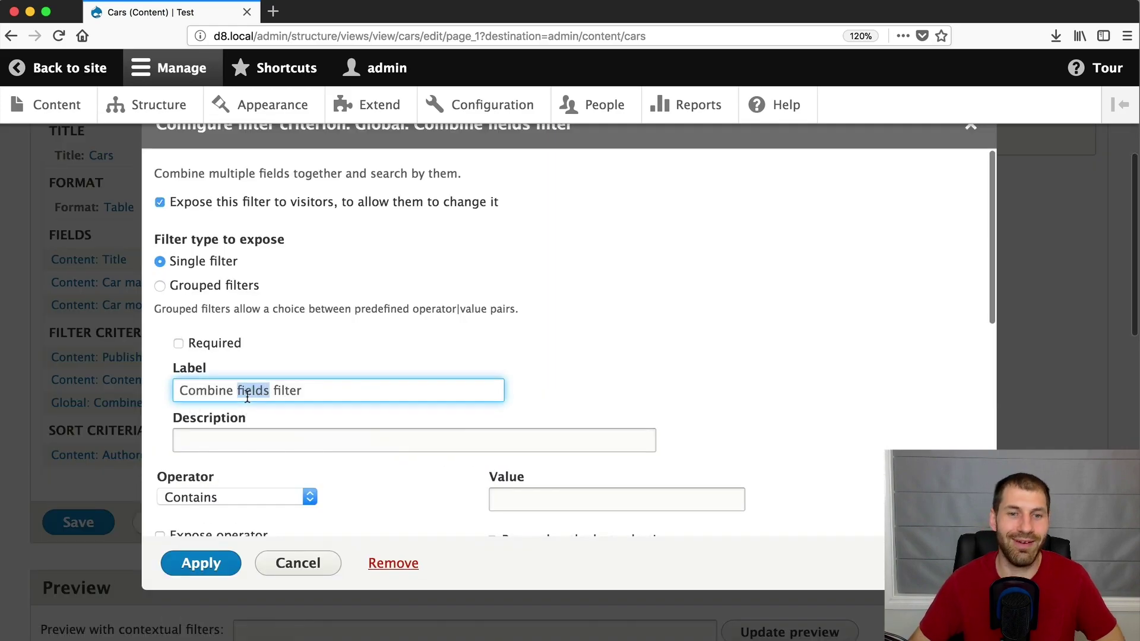
pyautogui.tripleClick(248, 392)
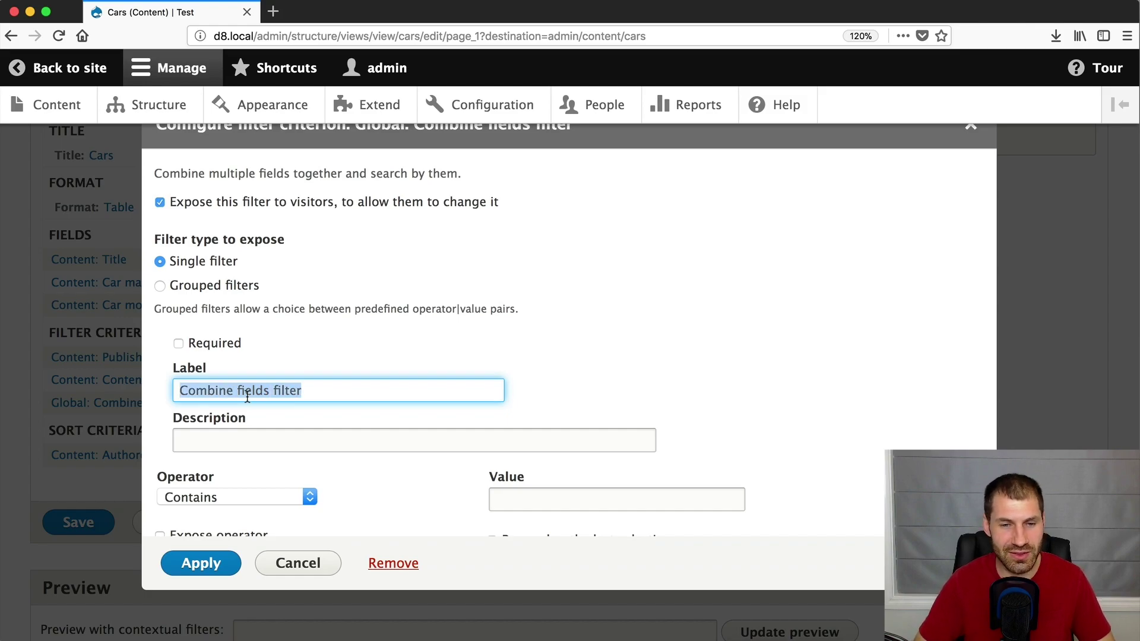
pyautogui.write('Make or model')
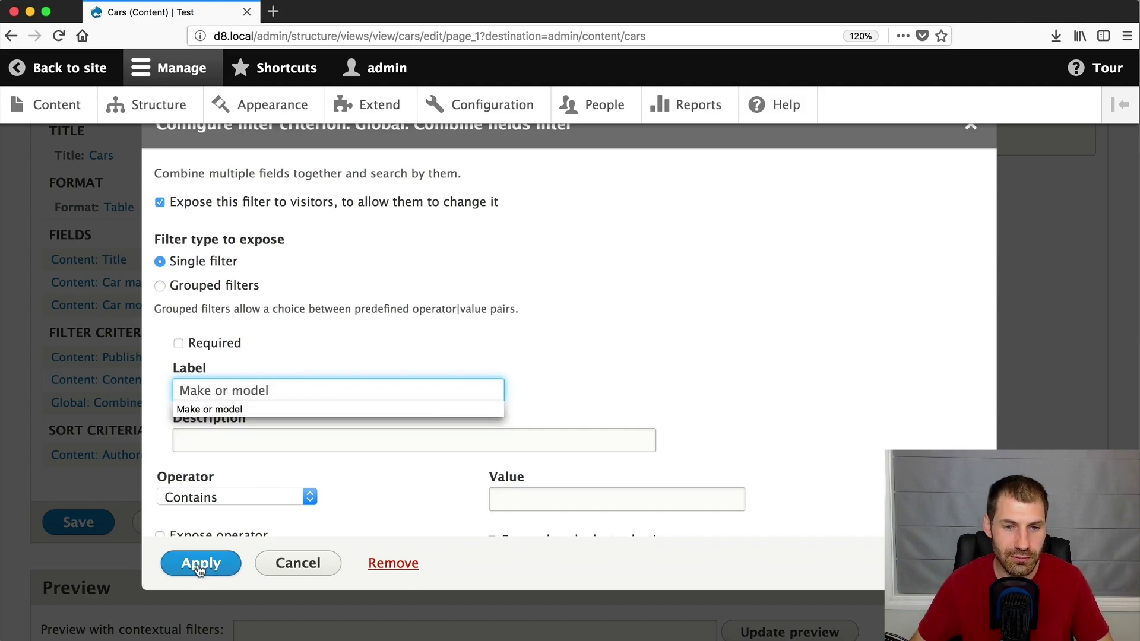
pyautogui.click(197, 564)
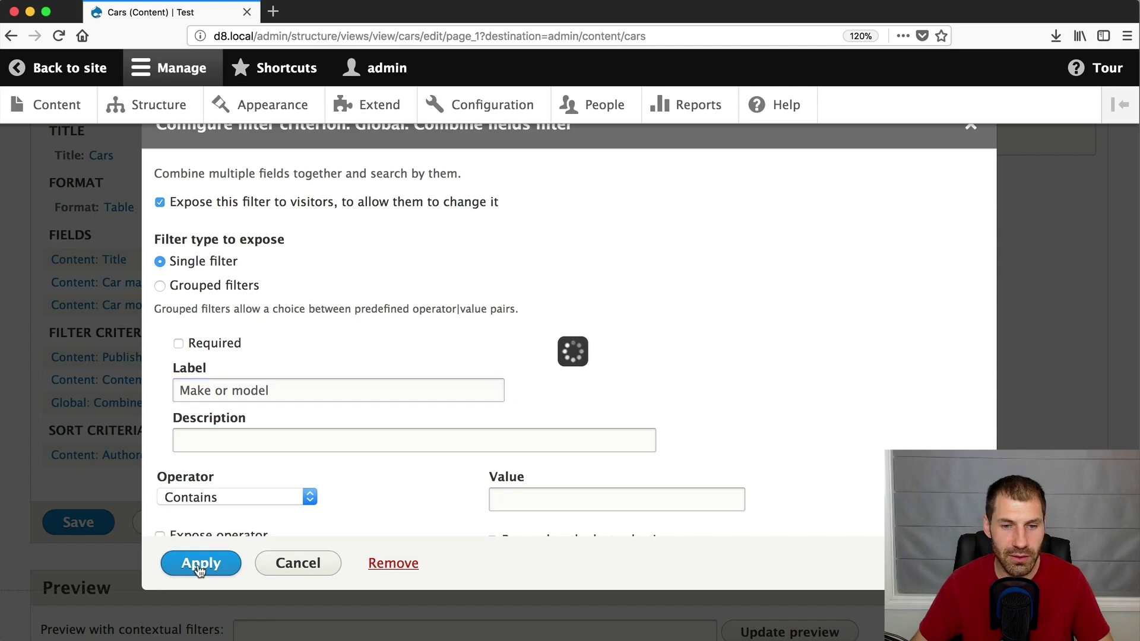
pyautogui.scroll(-15, 197, 564)
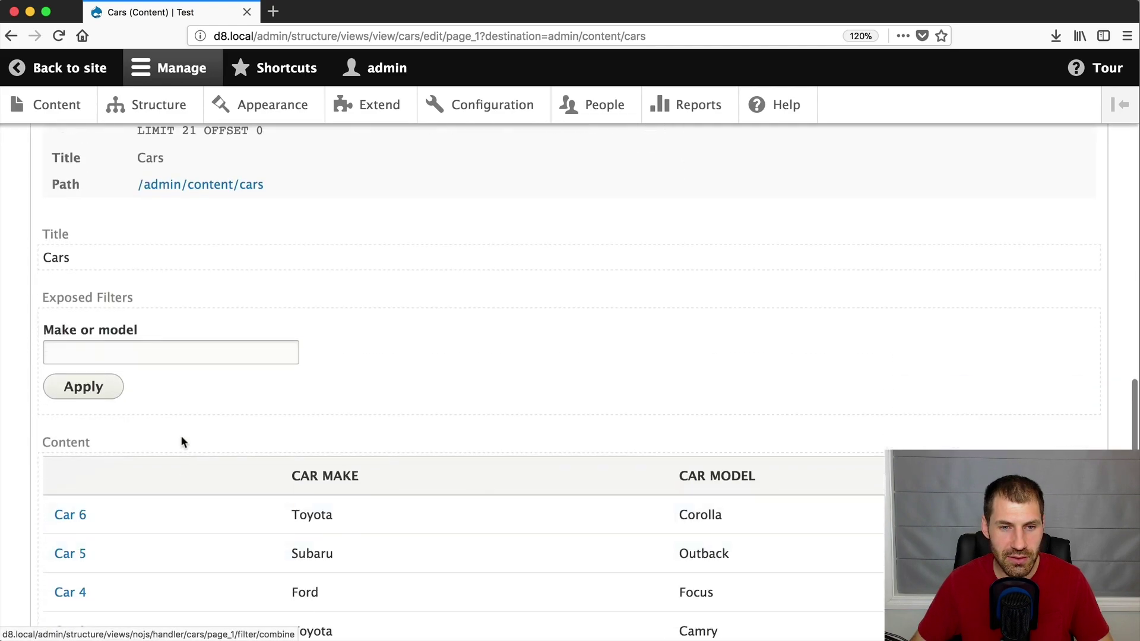
# Filter the preview's Make or model field by 'focus', then 'subaru', then 'outback'.
pyautogui.click(173, 358)
pyautogui.scroll(-5, 173, 358)
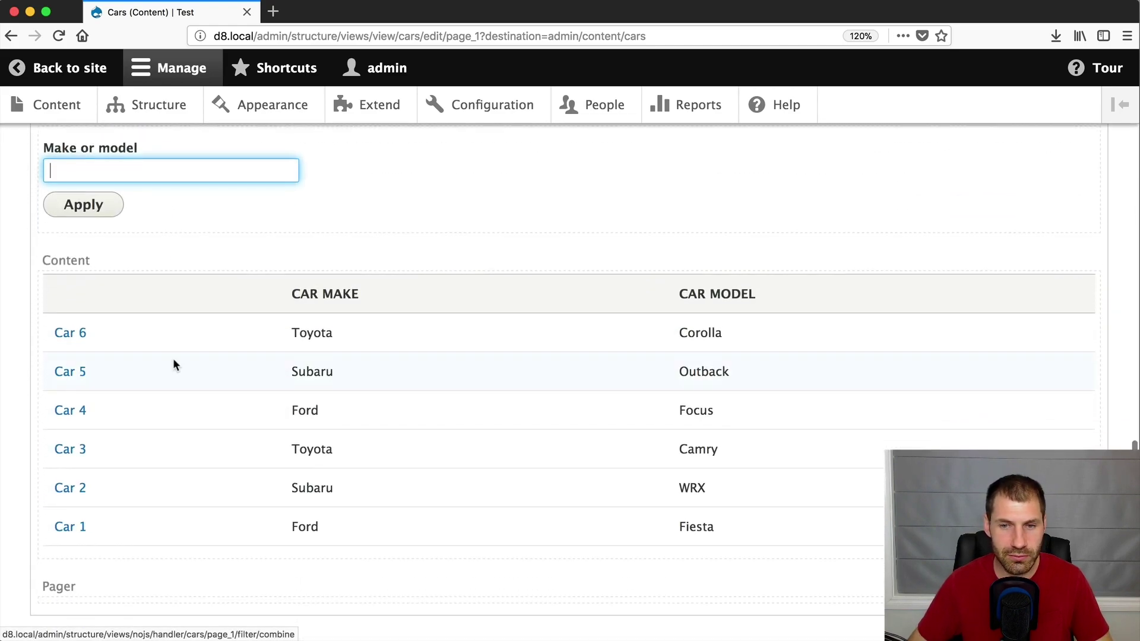
pyautogui.write('focus')
pyautogui.press('Return')
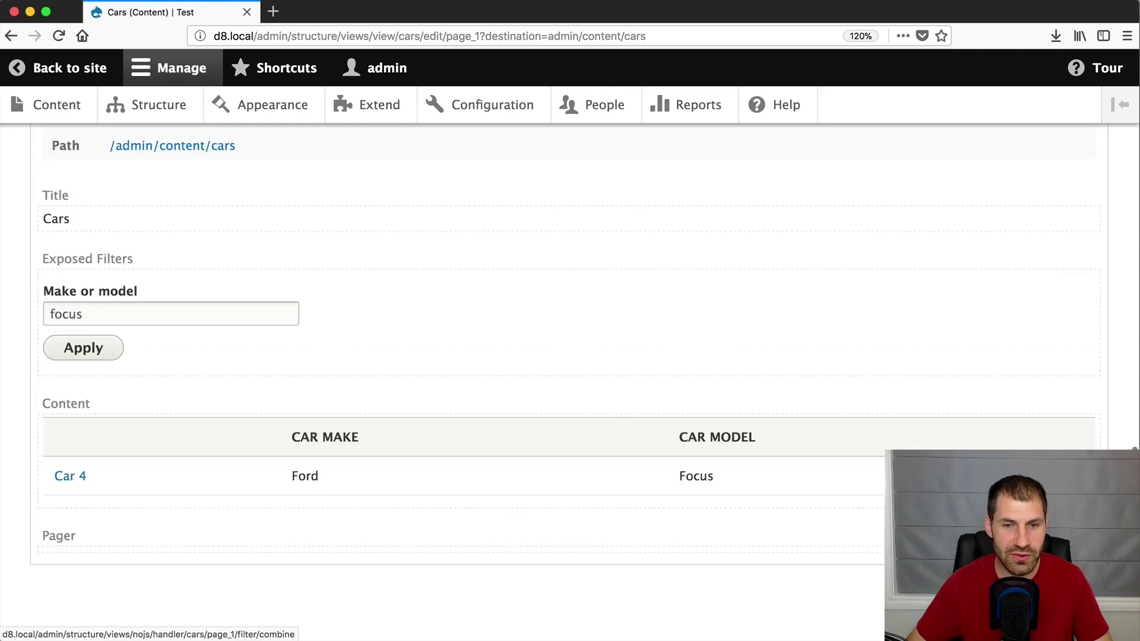
pyautogui.doubleClick(83, 316)
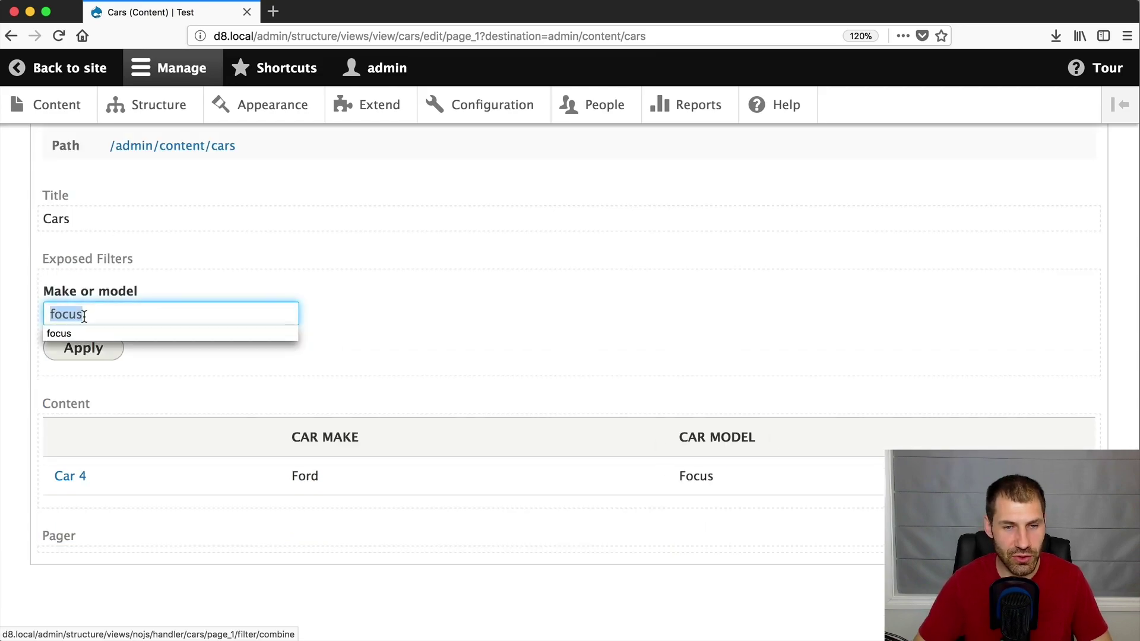
pyautogui.write('sa')
pyautogui.write('ba')
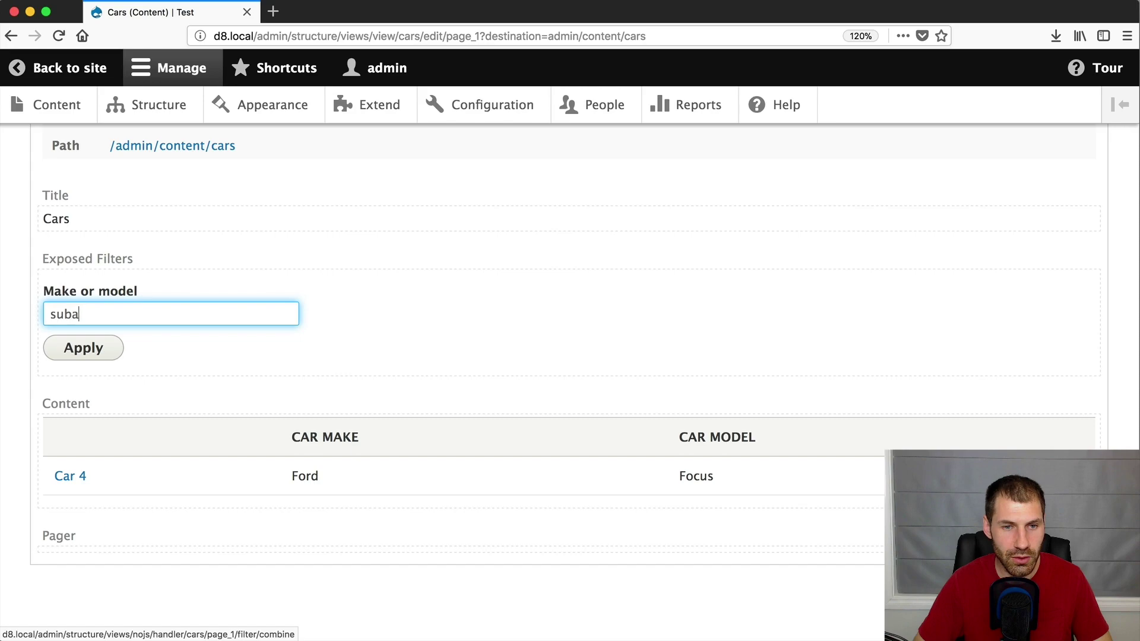
pyautogui.write('ru')
pyautogui.press('Return')
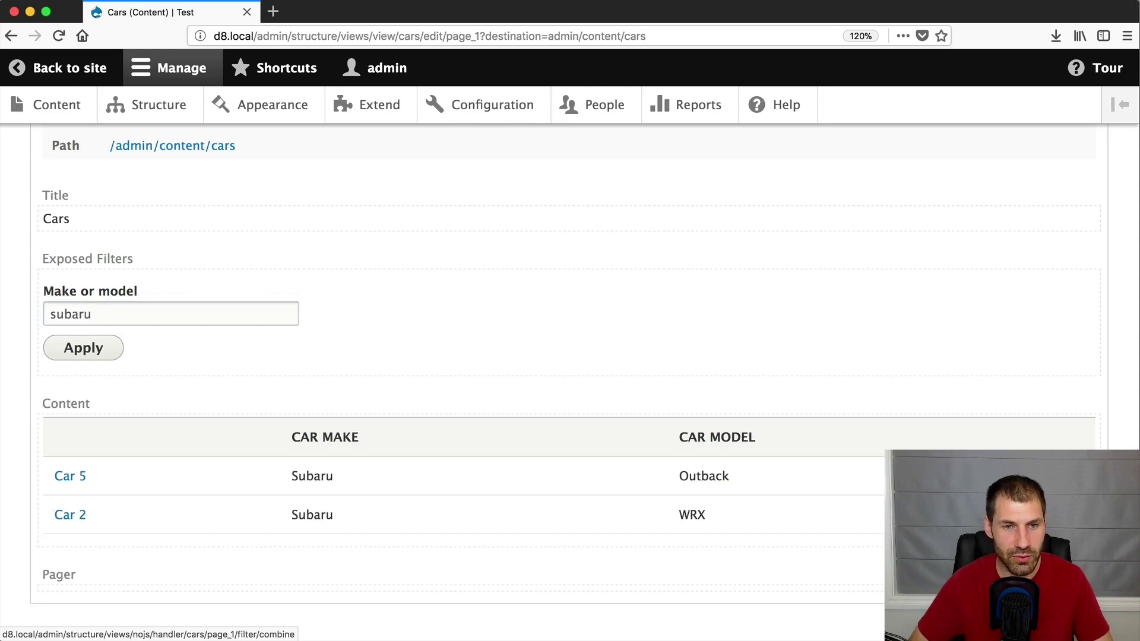
pyautogui.doubleClick(94, 321)
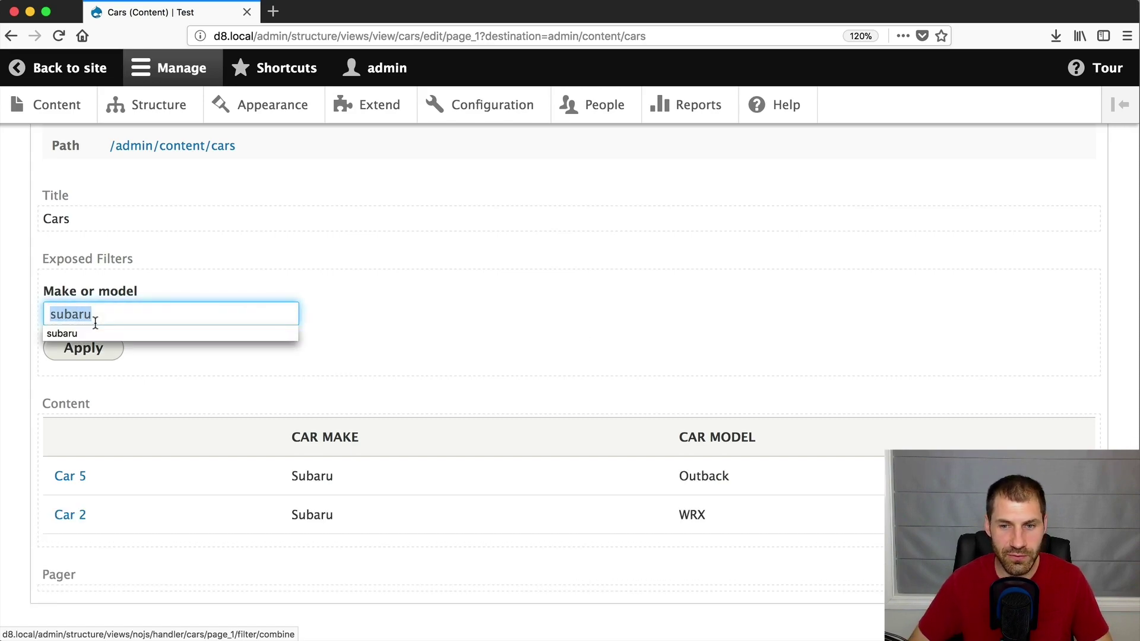
pyautogui.write('out')
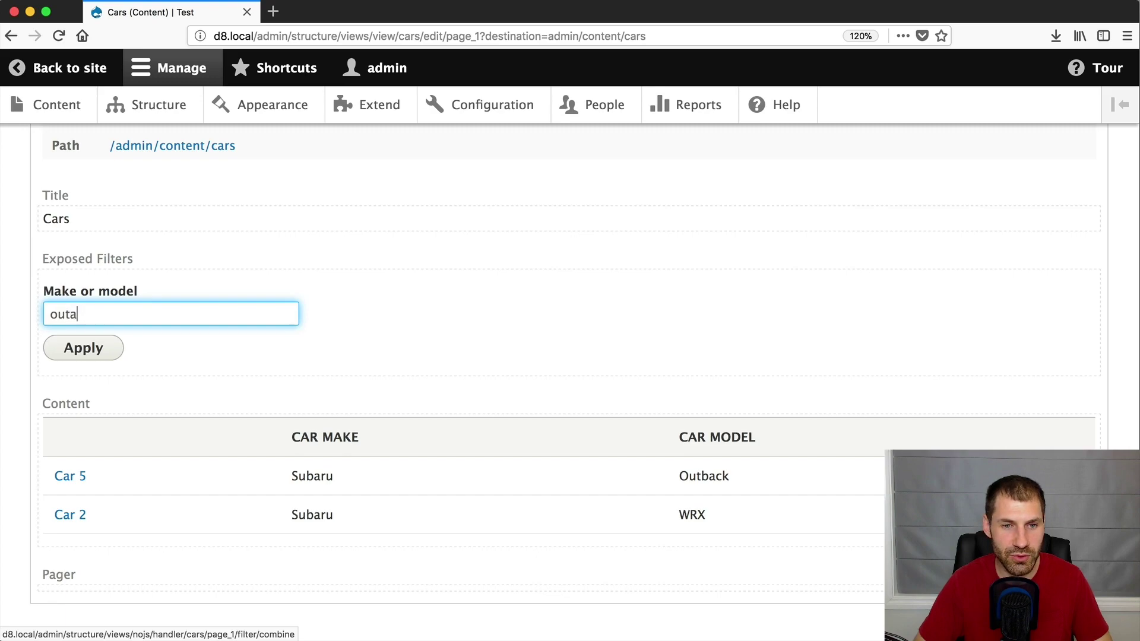
pyautogui.write('back')
pyautogui.press('Return')
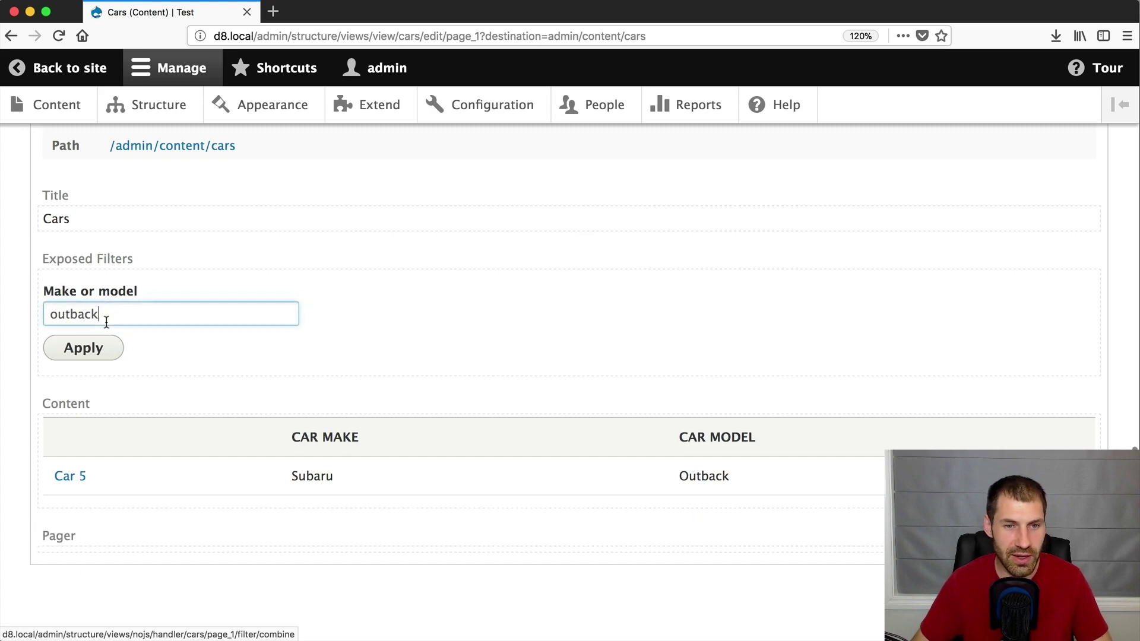
# Filter by 'cam', then by 'toyota' to show only the two Toyota cars.
pyautogui.doubleClick(106, 321)
pyautogui.write('camry')
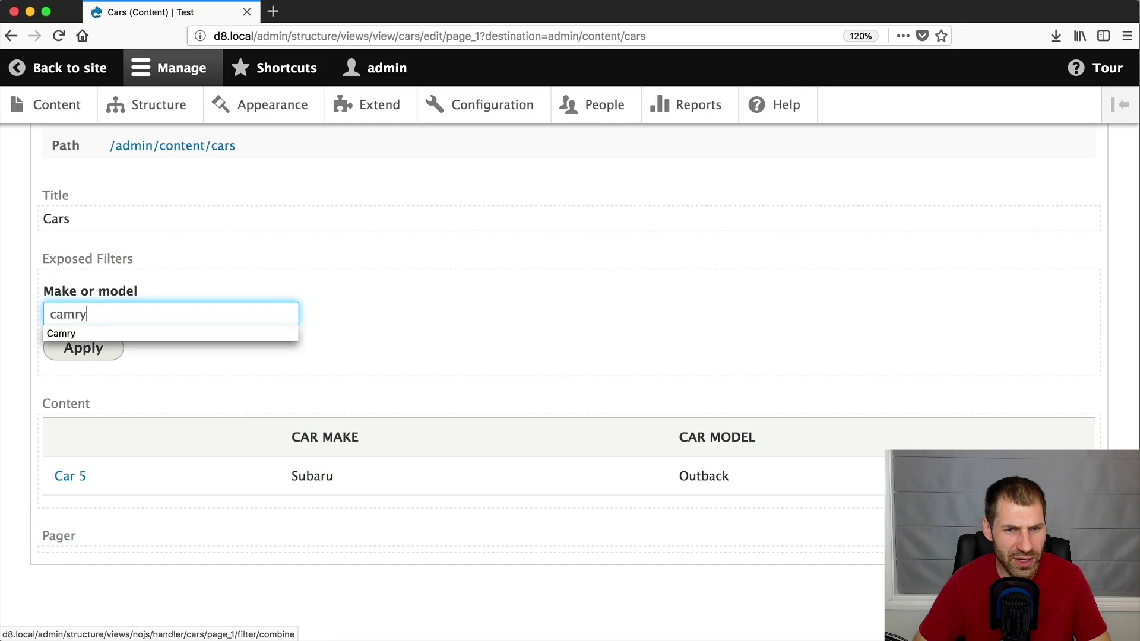
pyautogui.press('Return')
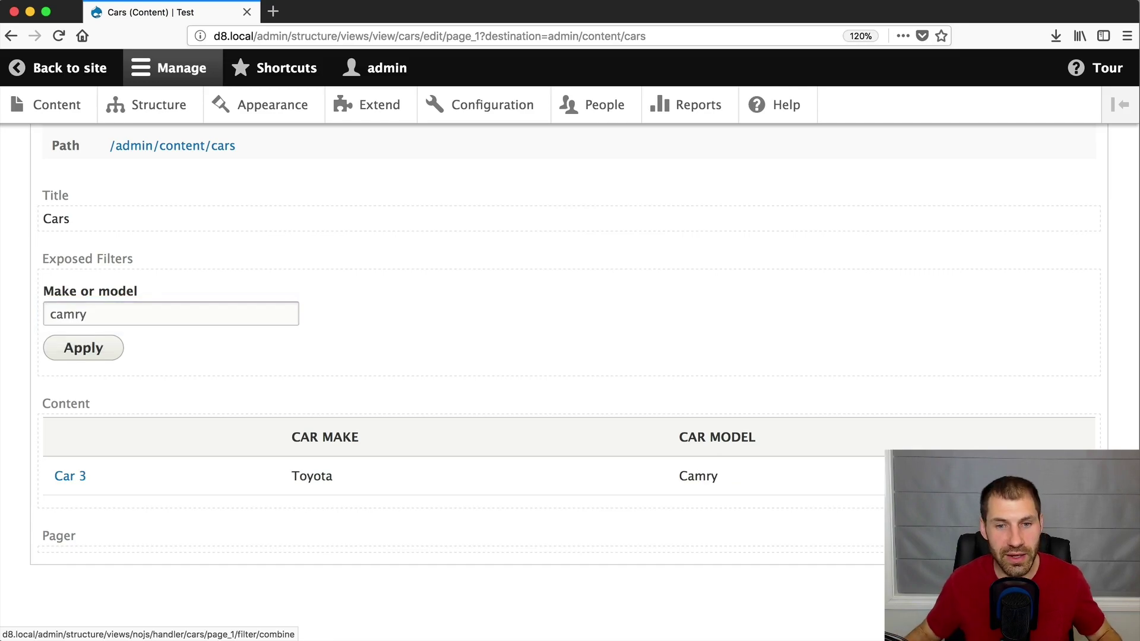
pyautogui.doubleClick(106, 321)
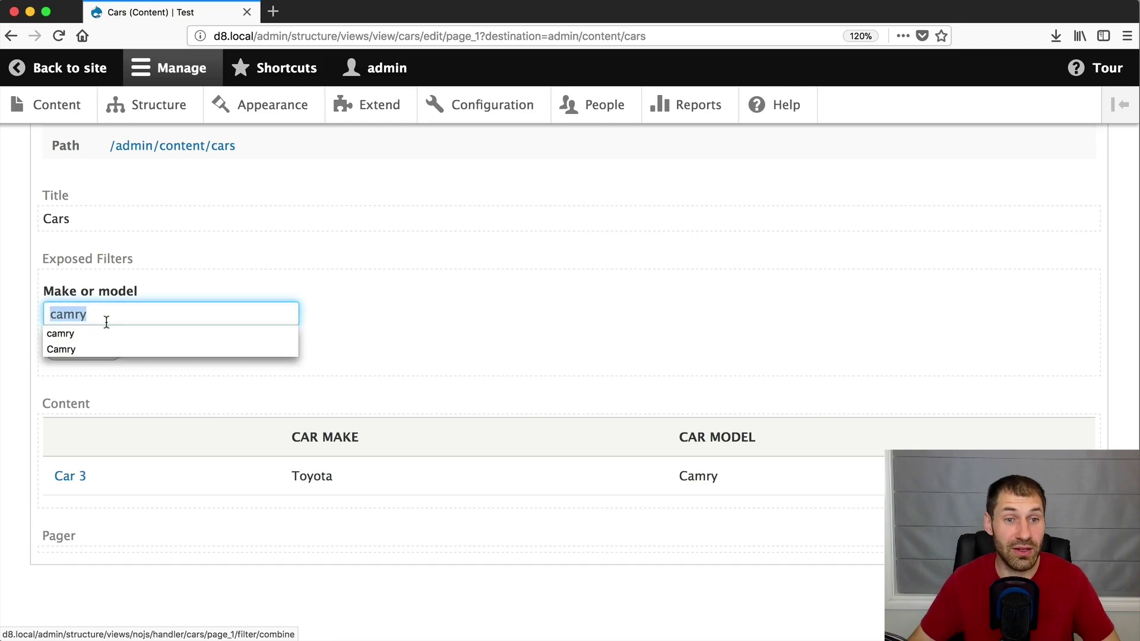
pyautogui.write('toyota')
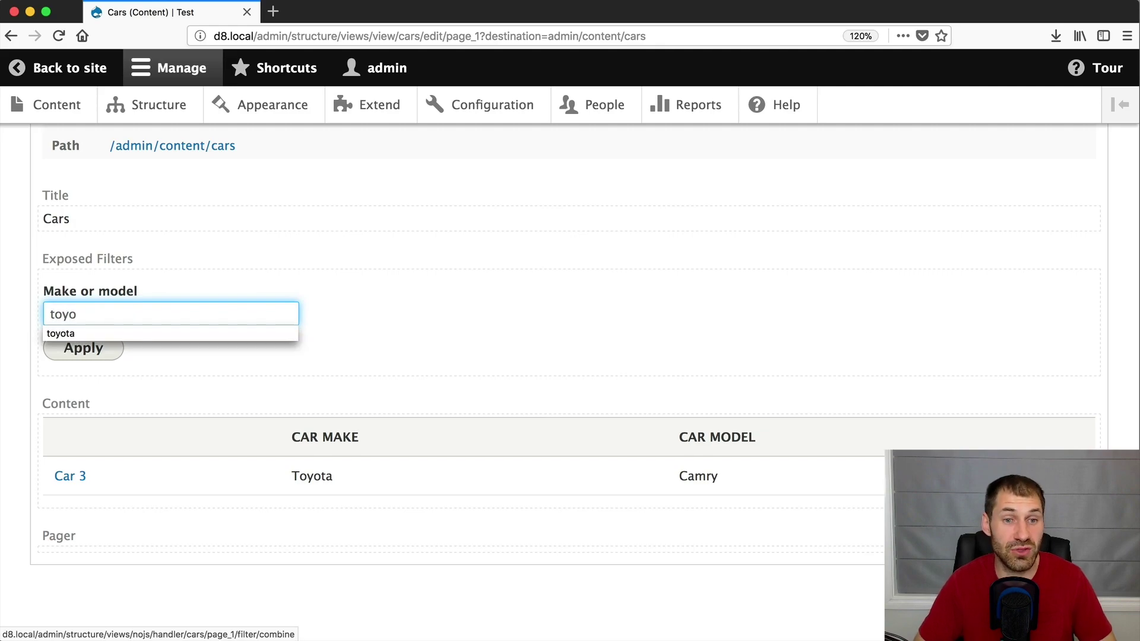
pyautogui.press('Return')
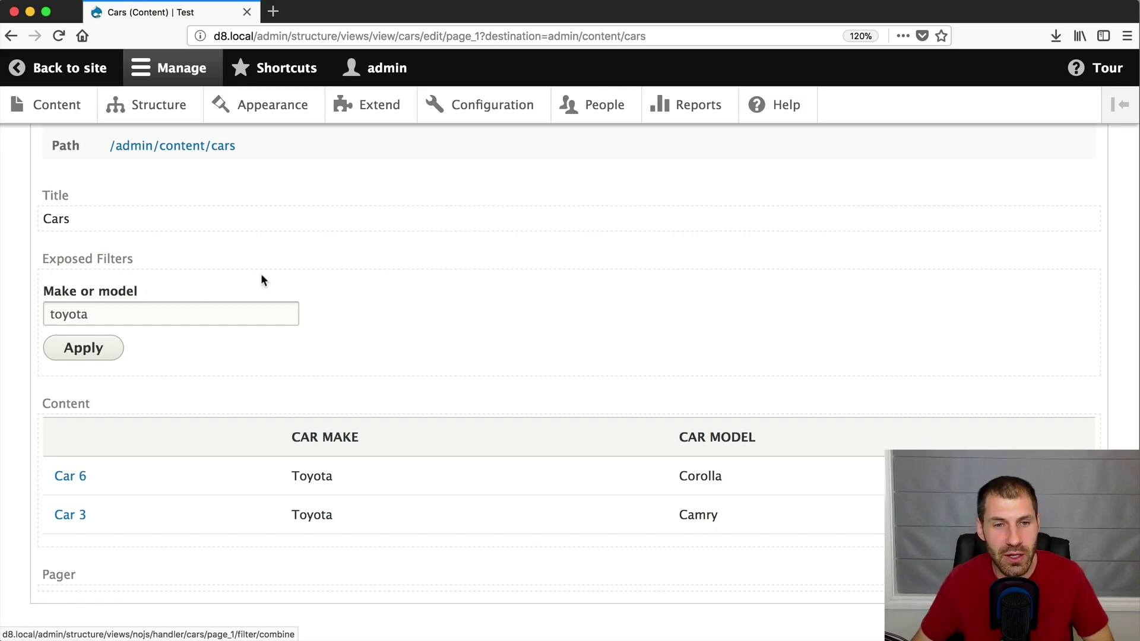
pyautogui.scroll(10, 262, 279)
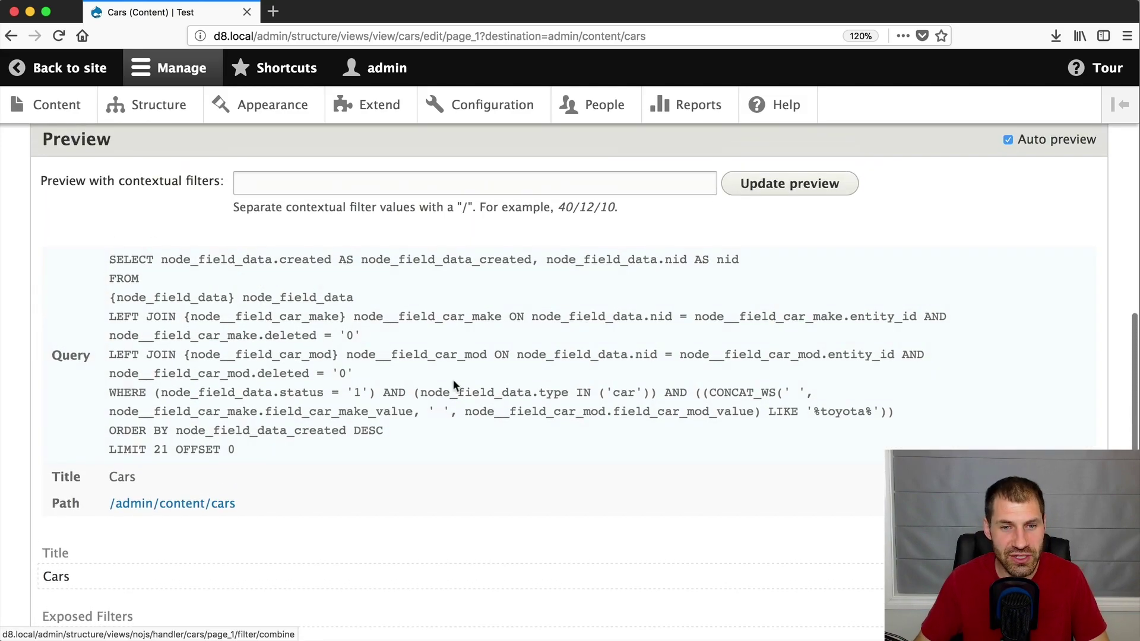
# Open Structure > Views in a second tab to check the SQL preview setting, then return to the Cars tab.
pyautogui.scroll(10, 164, 390)
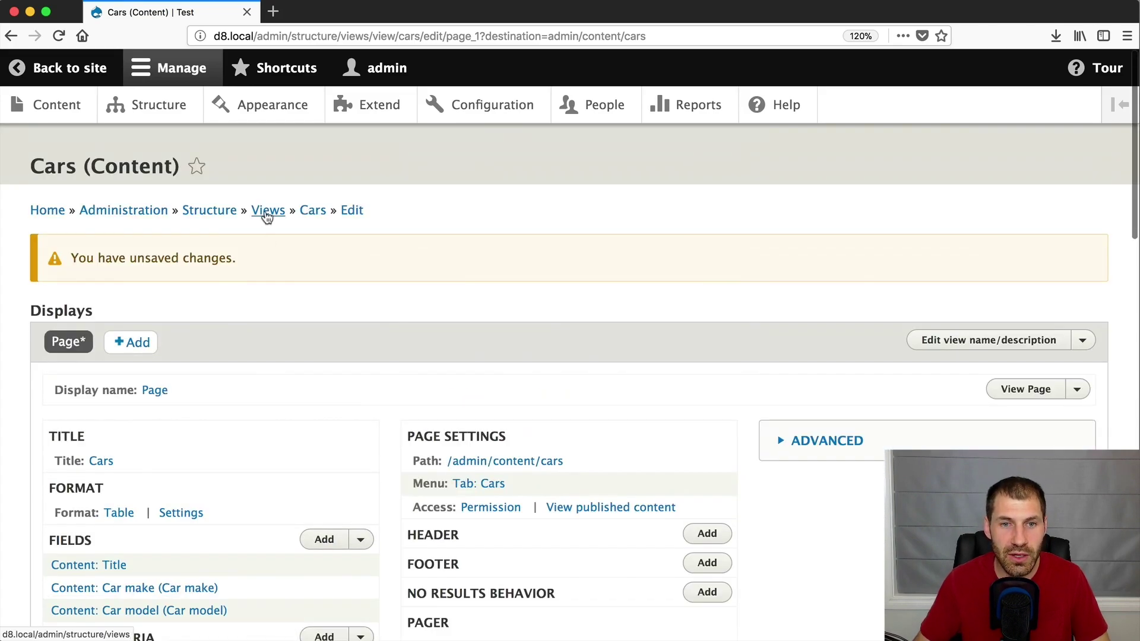
pyautogui.keyDown('super'); pyautogui.click(268, 211); pyautogui.keyUp('super')
pyautogui.click(326, 18)
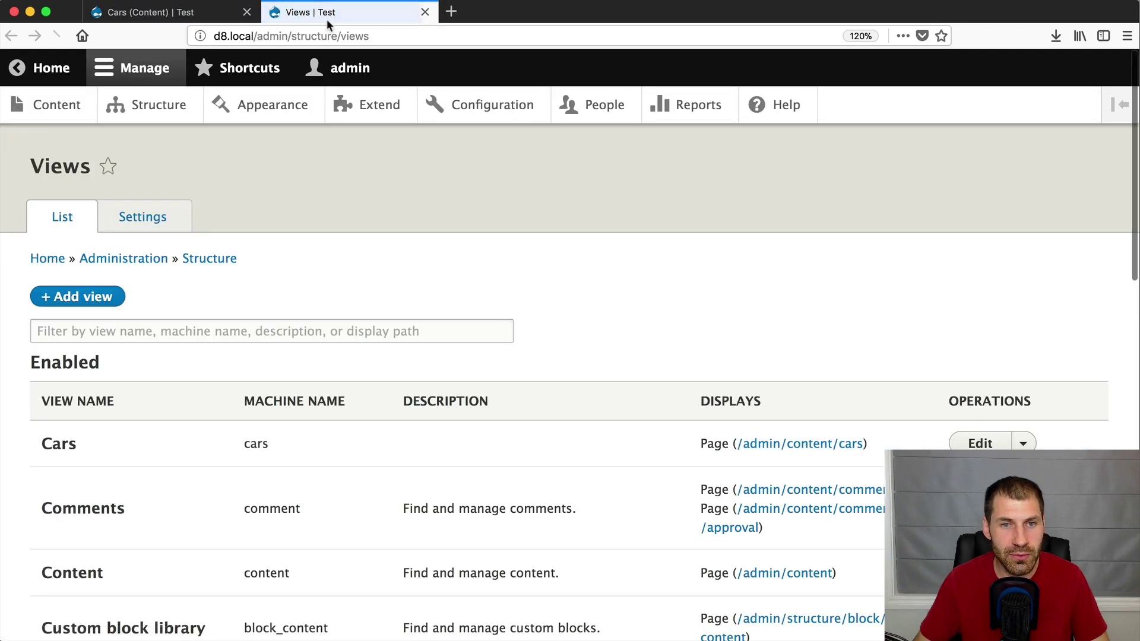
pyautogui.click(154, 106)
pyautogui.scroll(-4, 29, 549)
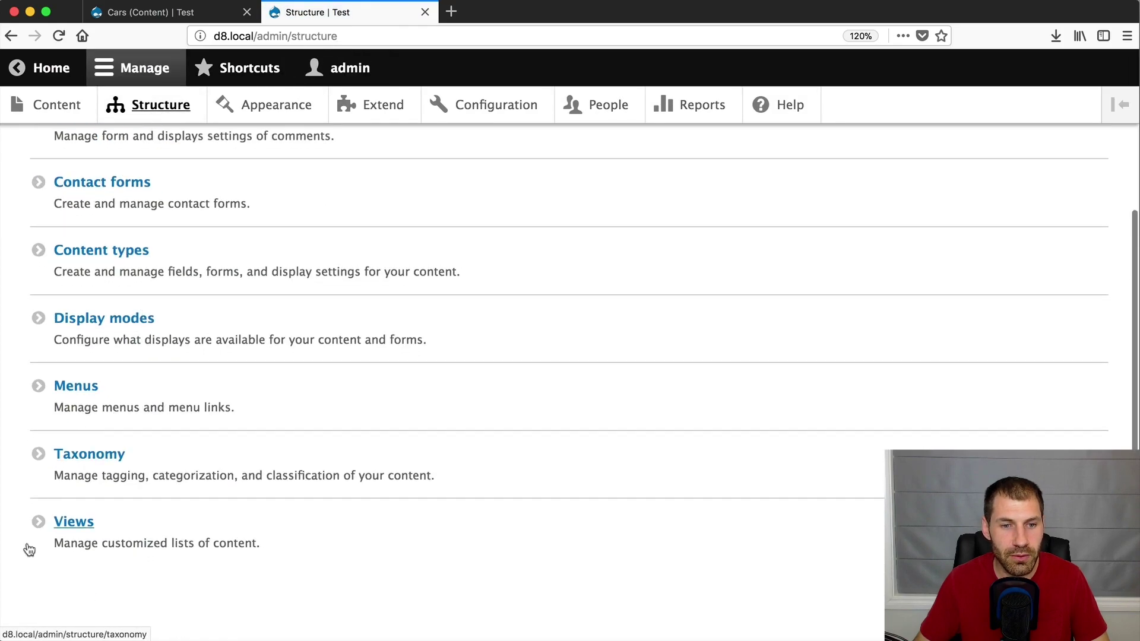
pyautogui.click(58, 527)
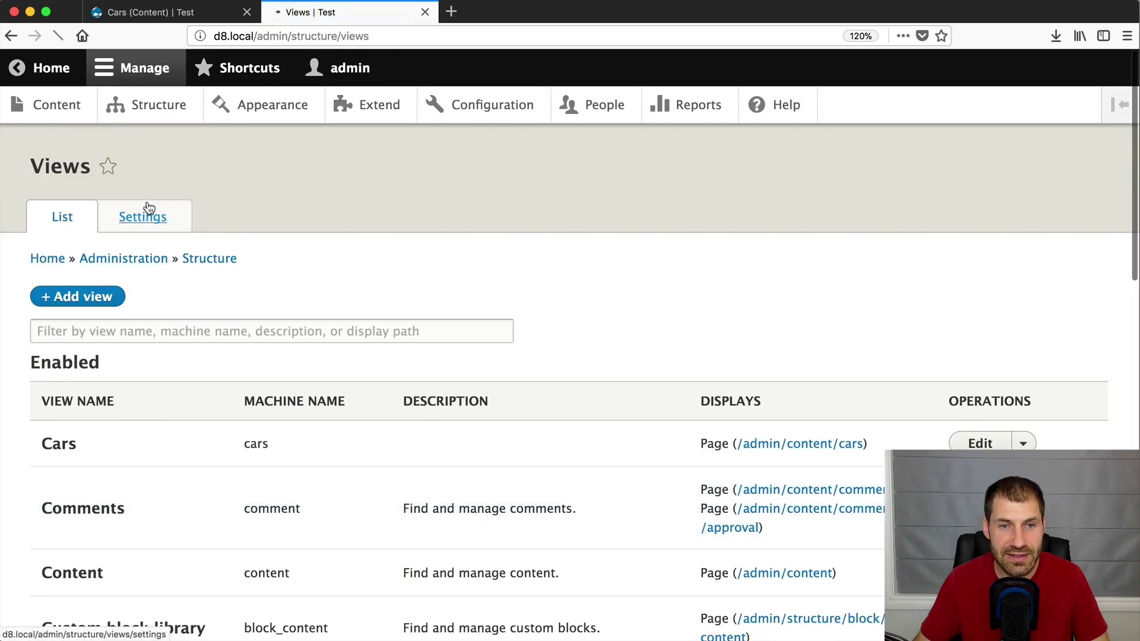
pyautogui.scroll(-5, 148, 210)
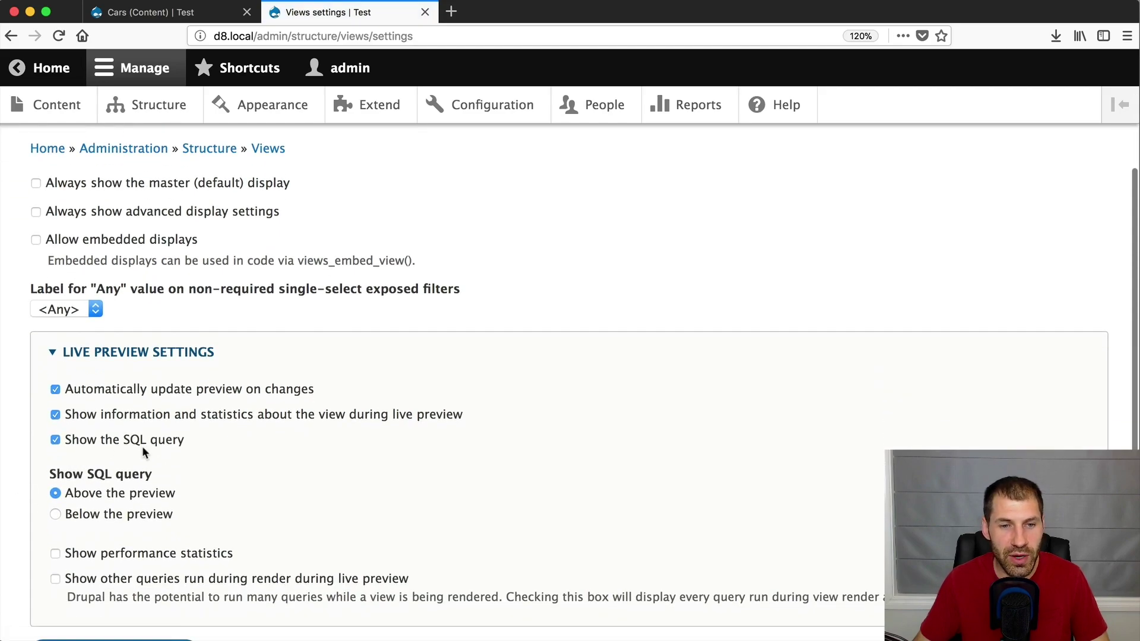
pyautogui.scroll(-1, 142, 452)
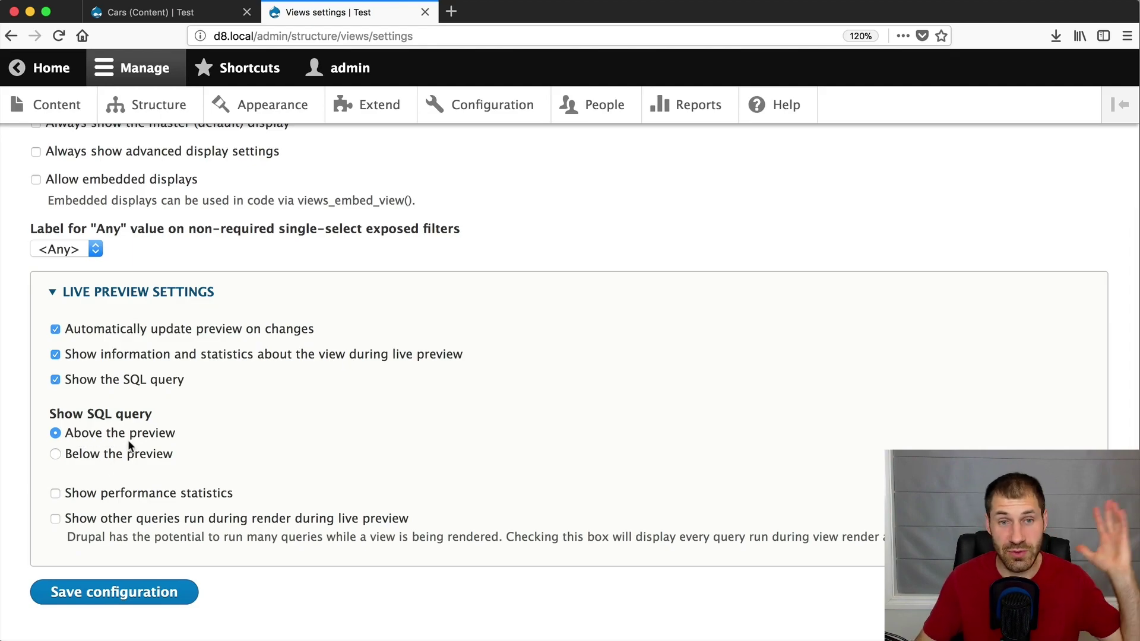
pyautogui.scroll(1, 130, 445)
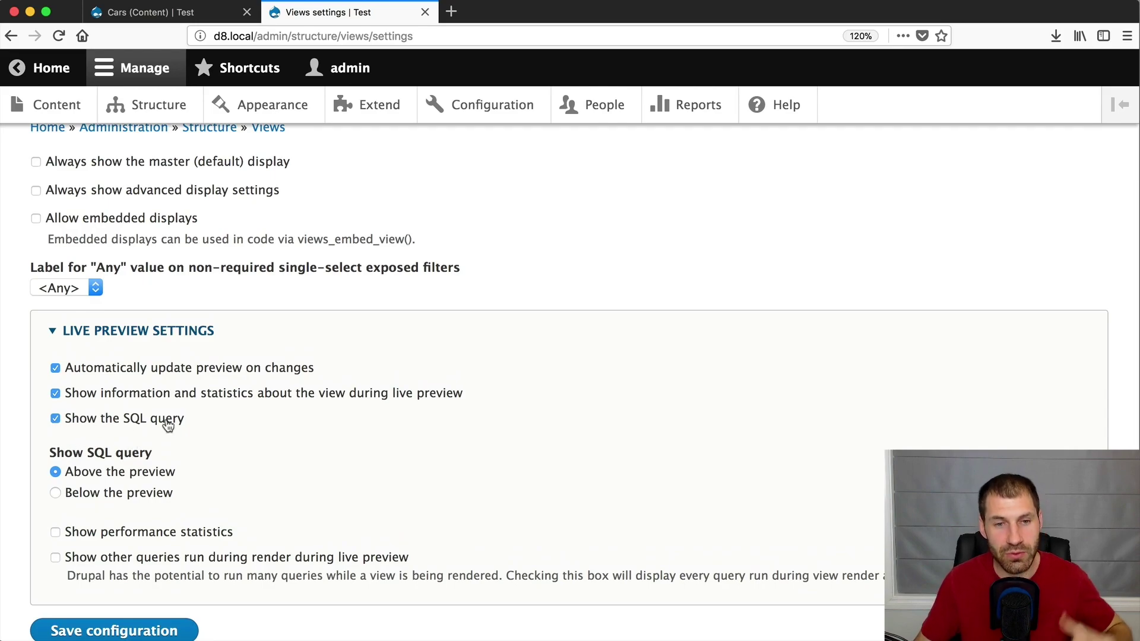
pyautogui.hotkey('ctrl', 'shift', 'Tab')
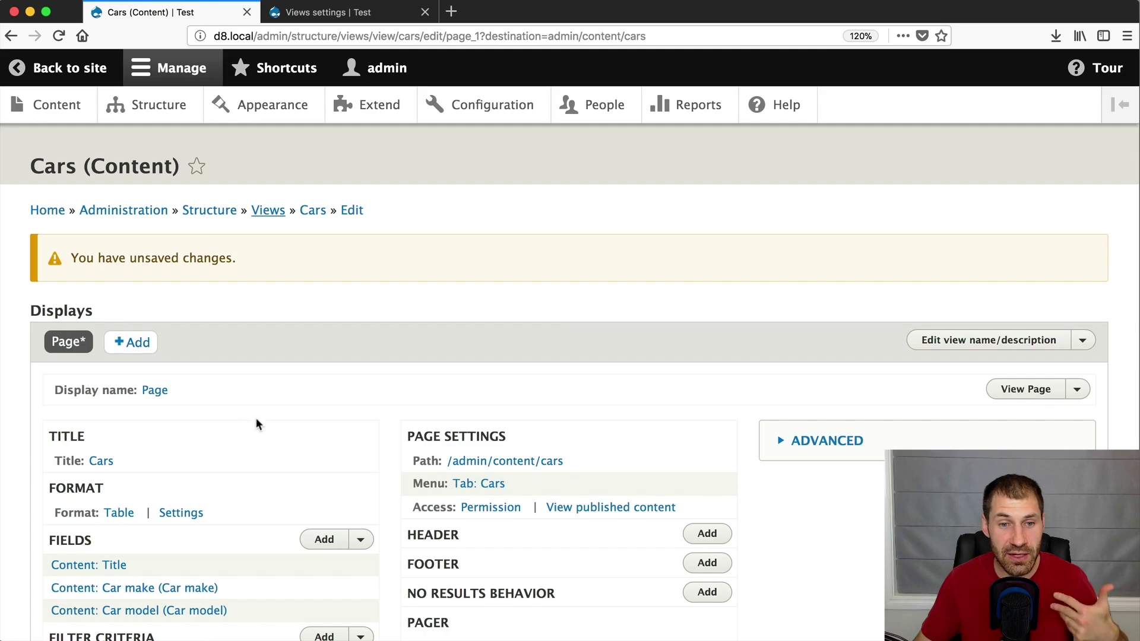
# Highlight the Cars preview query's WHERE clause with the make-and-model LIKE '%toyota%' condition.
pyautogui.scroll(-15, 258, 423)
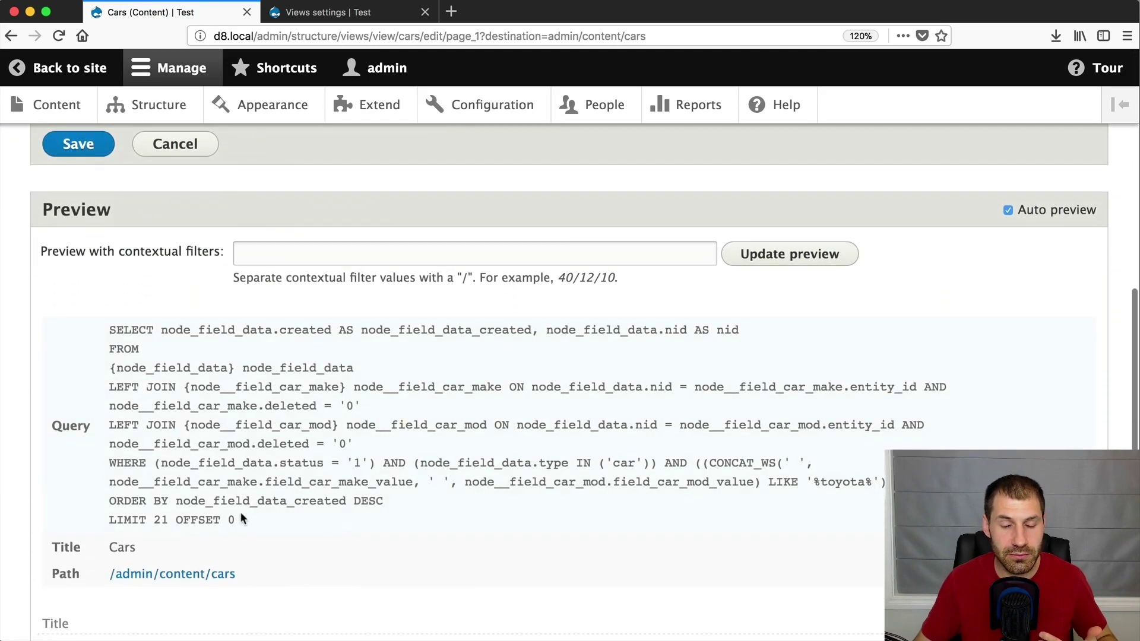
pyautogui.hotkey('ctrl', 'Tab')
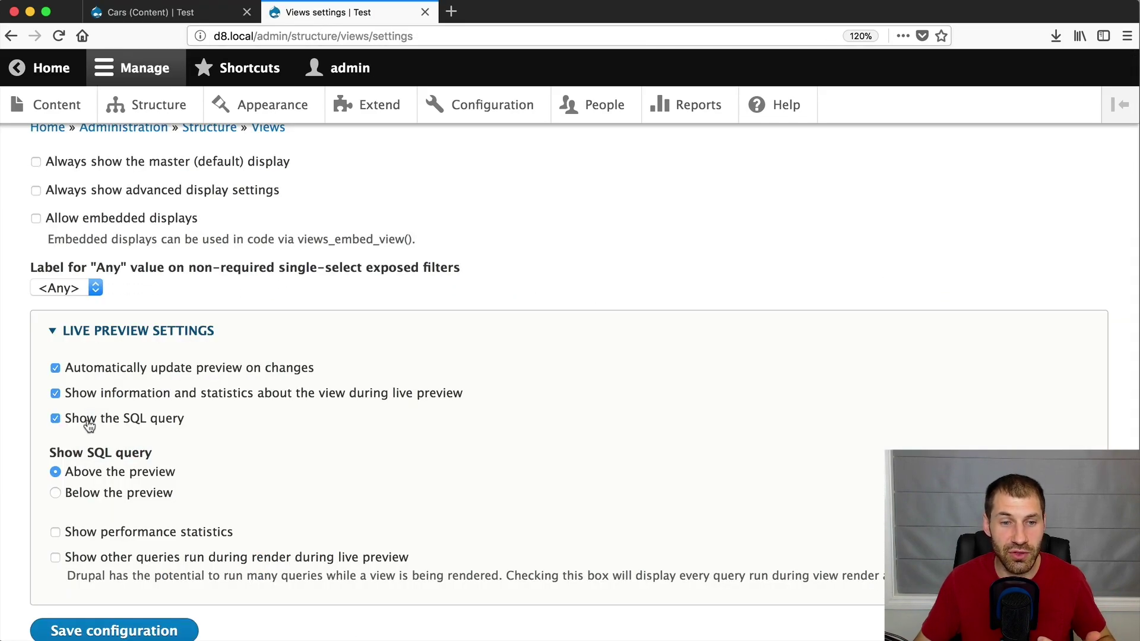
pyautogui.click(159, 12)
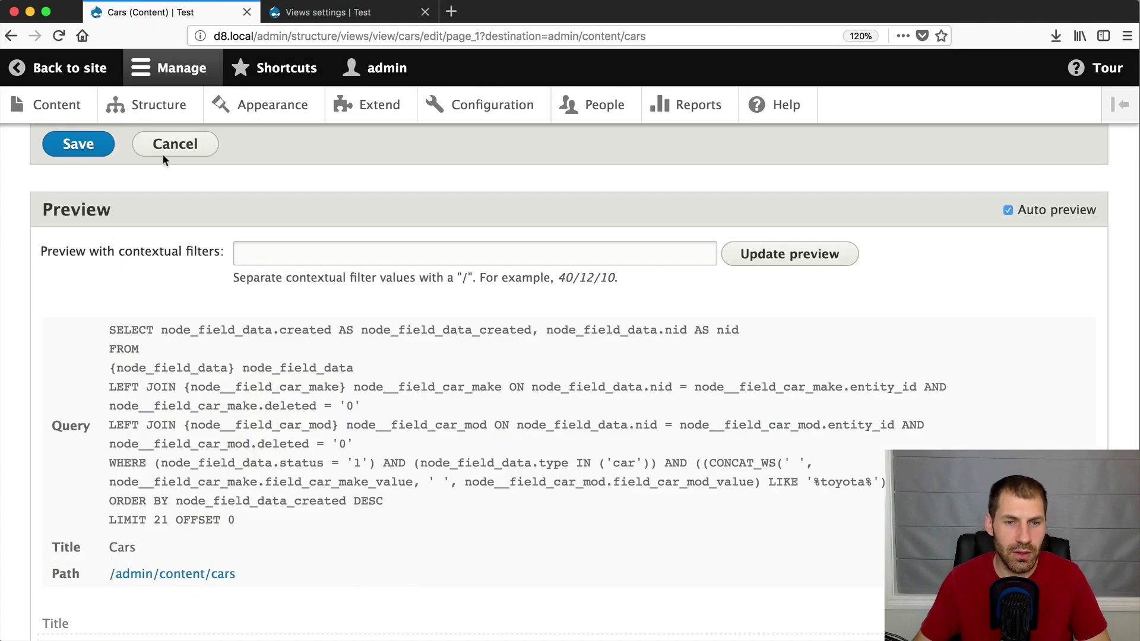
pyautogui.scroll(-2, 165, 304)
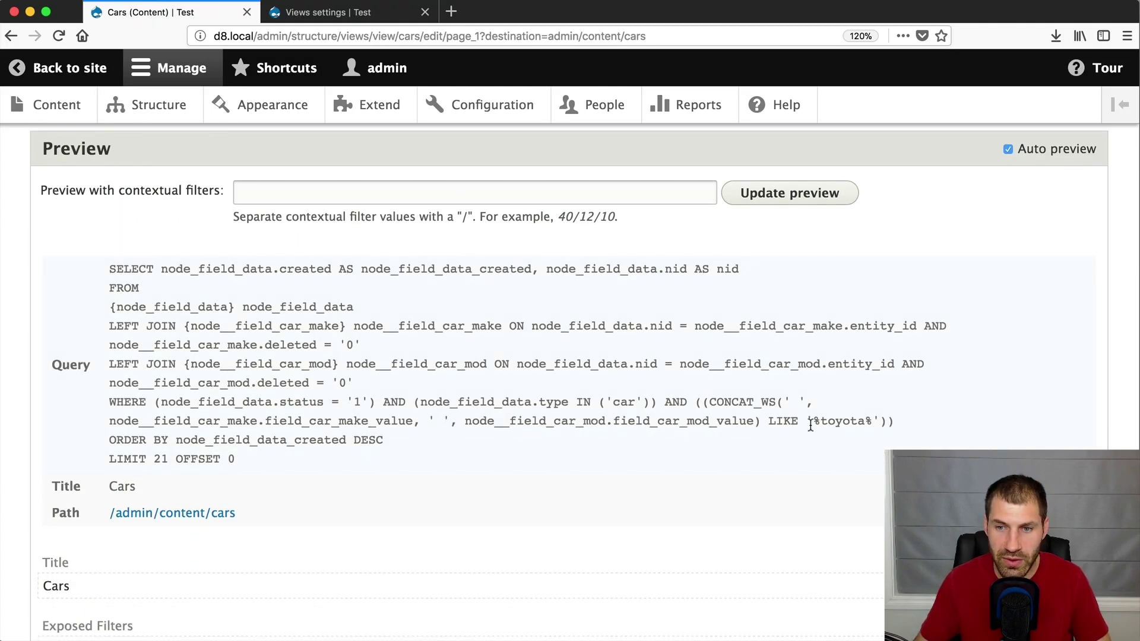
pyautogui.tripleClick(914, 422)
pyautogui.moveTo(893, 421); pyautogui.dragTo(383, 402)
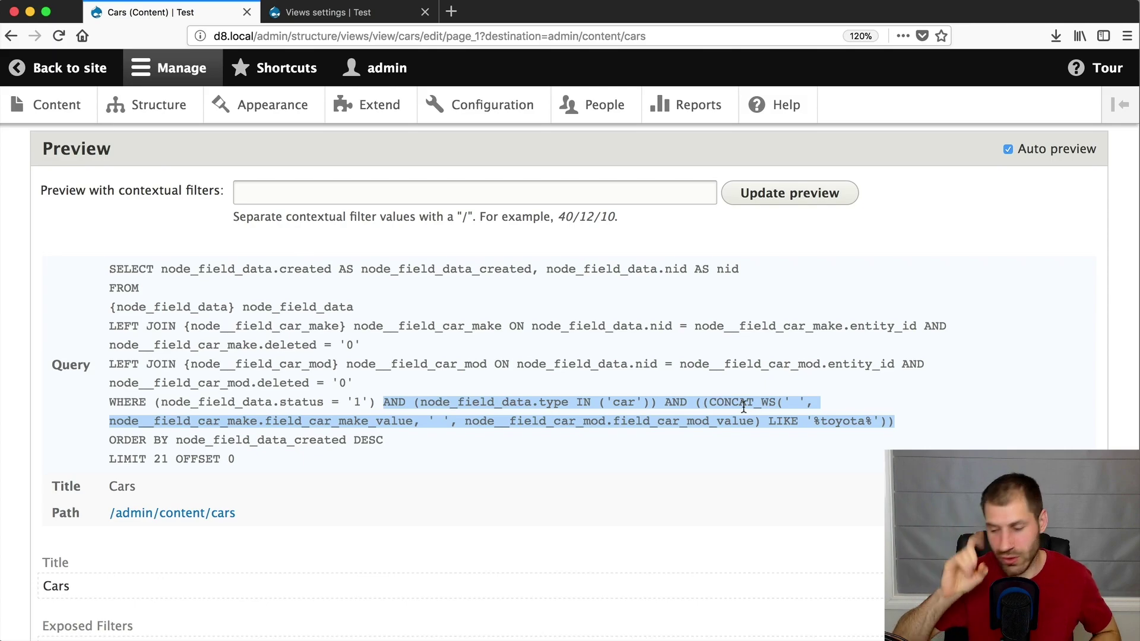
pyautogui.scroll(15, 767, 432)
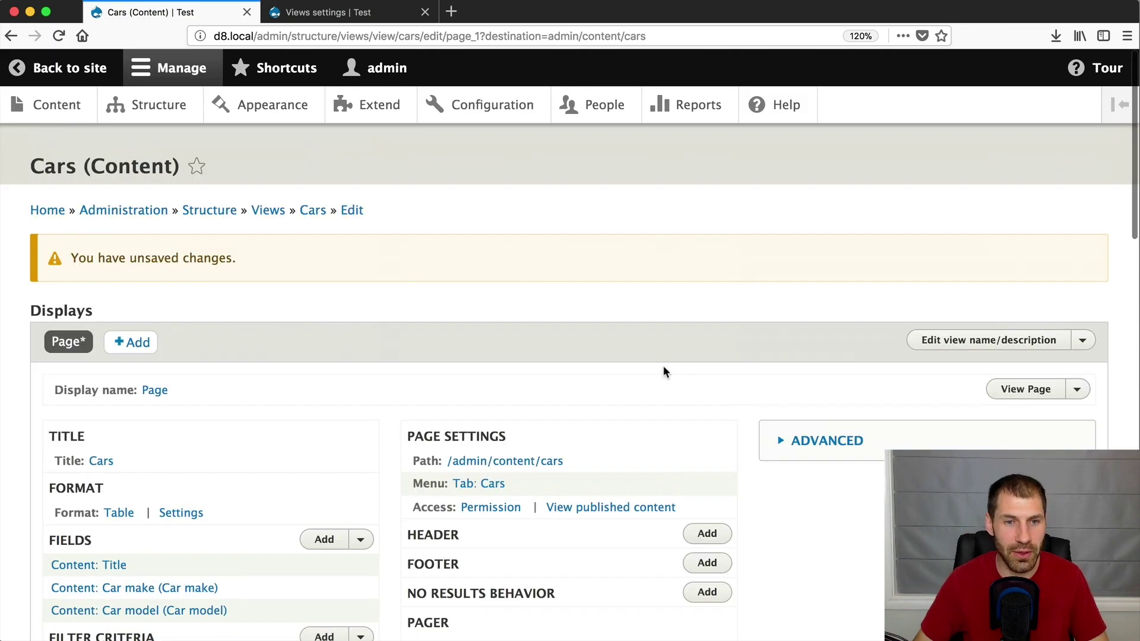
# List the terms of the Make and Model taxonomy vocabularies.
pyautogui.click(150, 104)
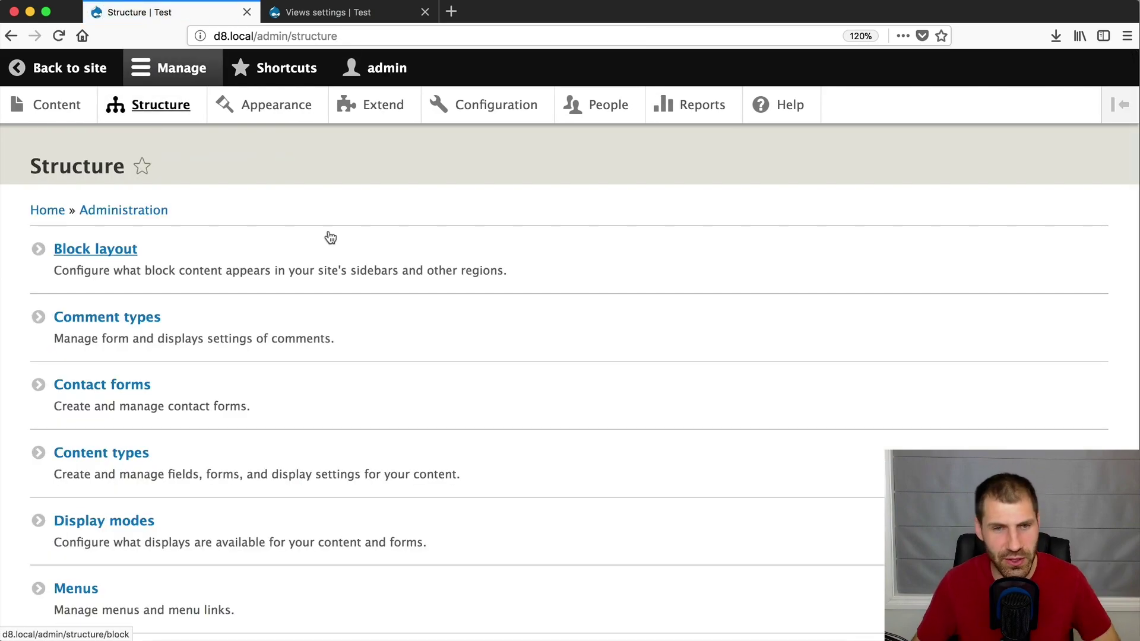
pyautogui.scroll(-3, 178, 368)
pyautogui.click(100, 473)
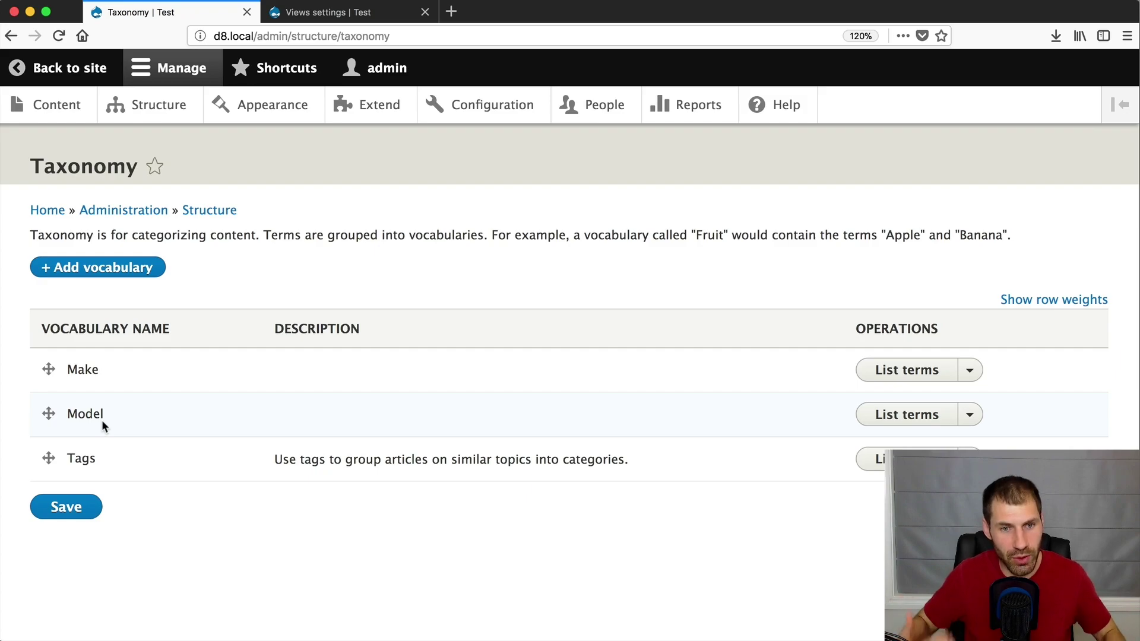
pyautogui.click(926, 385)
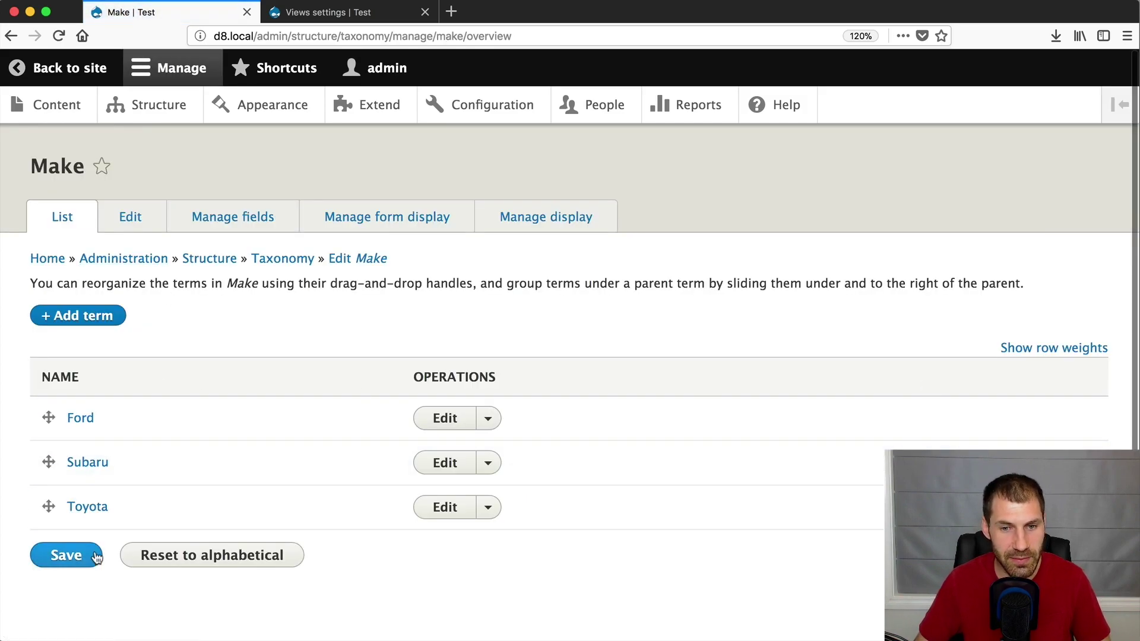
pyautogui.press('super+bracketleft')
pyautogui.click(893, 422)
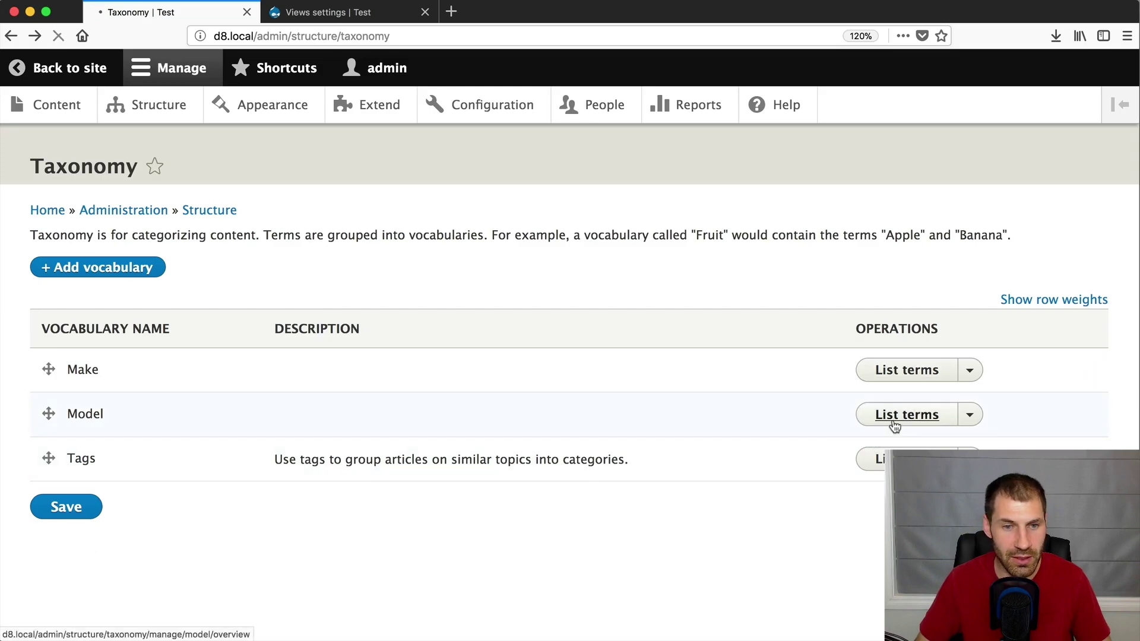
pyautogui.scroll(-3, 113, 416)
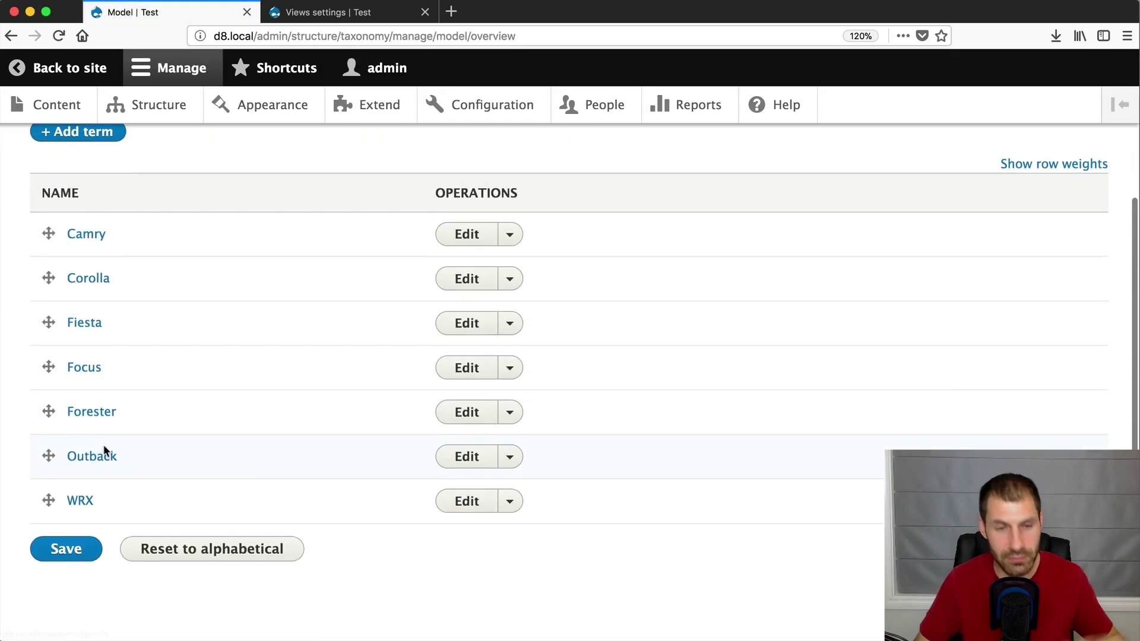
pyautogui.hscroll(-5, 103, 444)
# Open Structure > Content types.
pyautogui.click(173, 114)
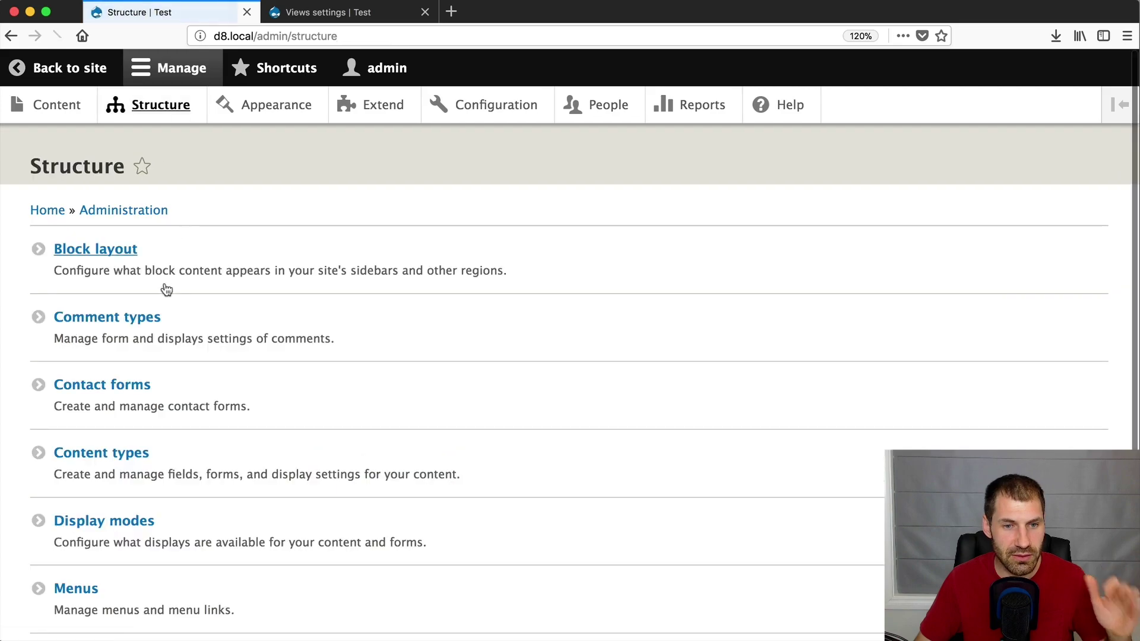
pyautogui.scroll(-3, 131, 344)
pyautogui.click(99, 383)
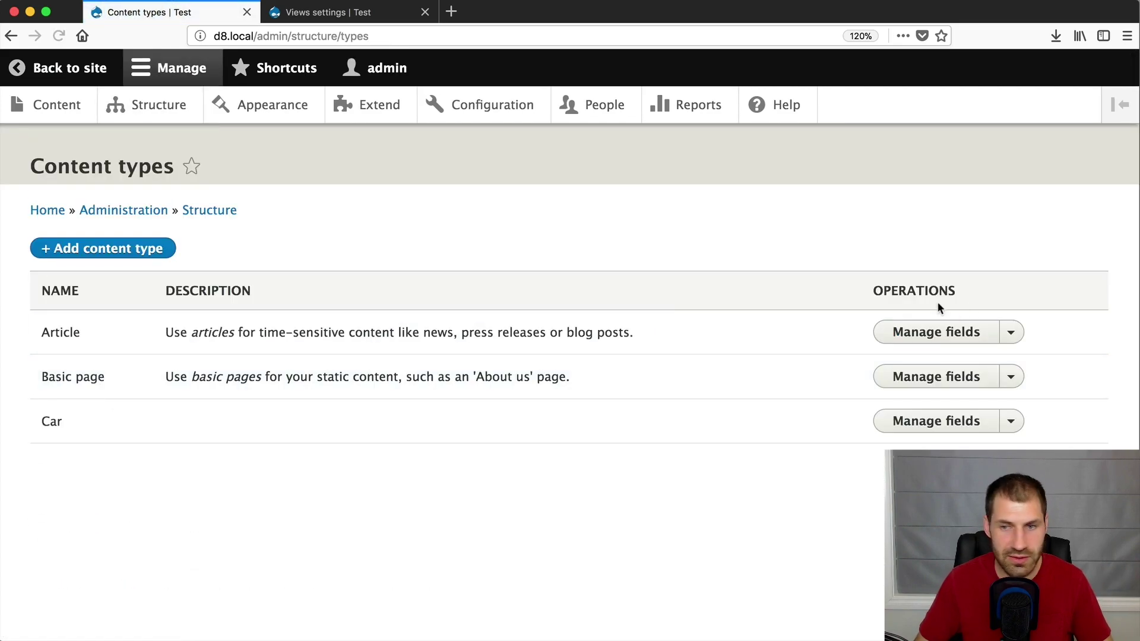
# Add a Taxonomy term field labelled 'Make' to the Car content type.
pyautogui.click(948, 419)
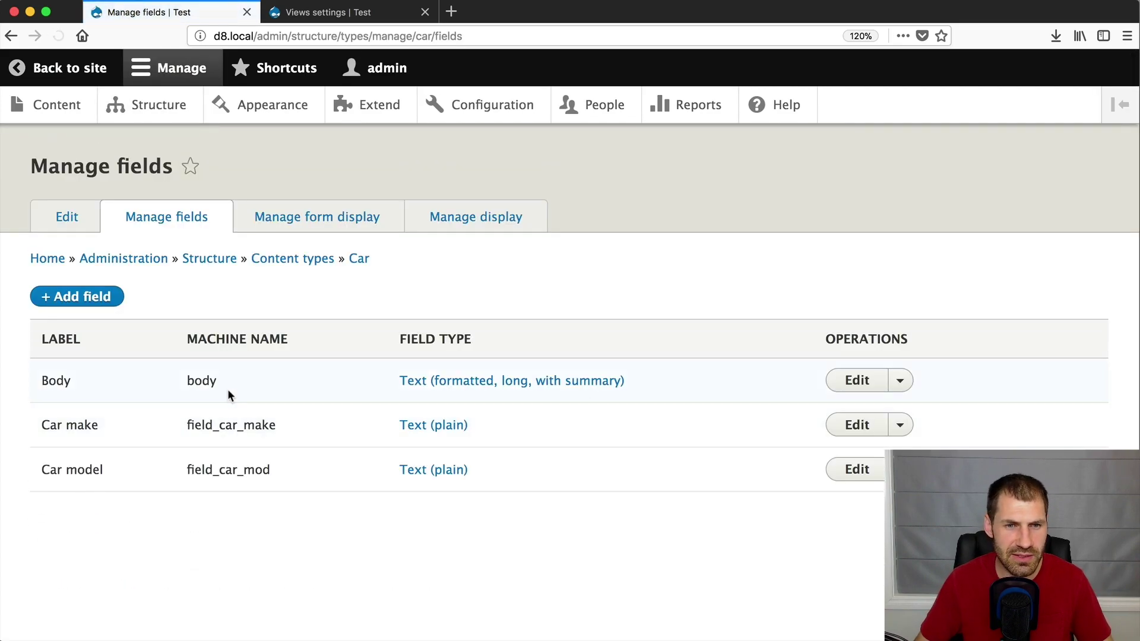
pyautogui.click(107, 297)
pyautogui.click(84, 264)
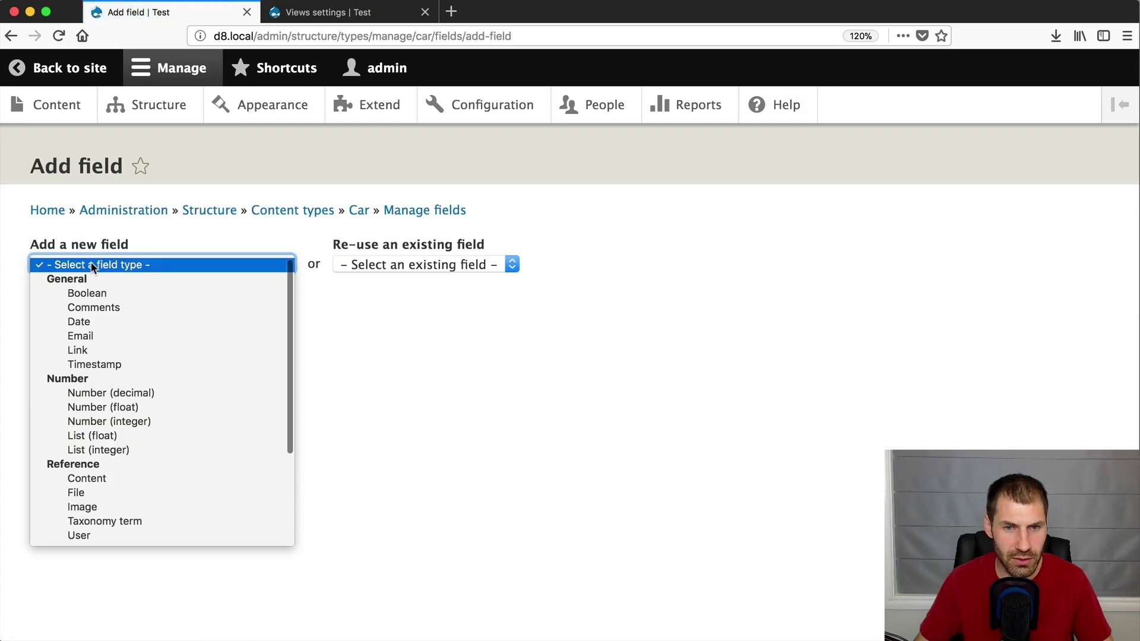
pyautogui.scroll(-3, 127, 407)
pyautogui.click(126, 405)
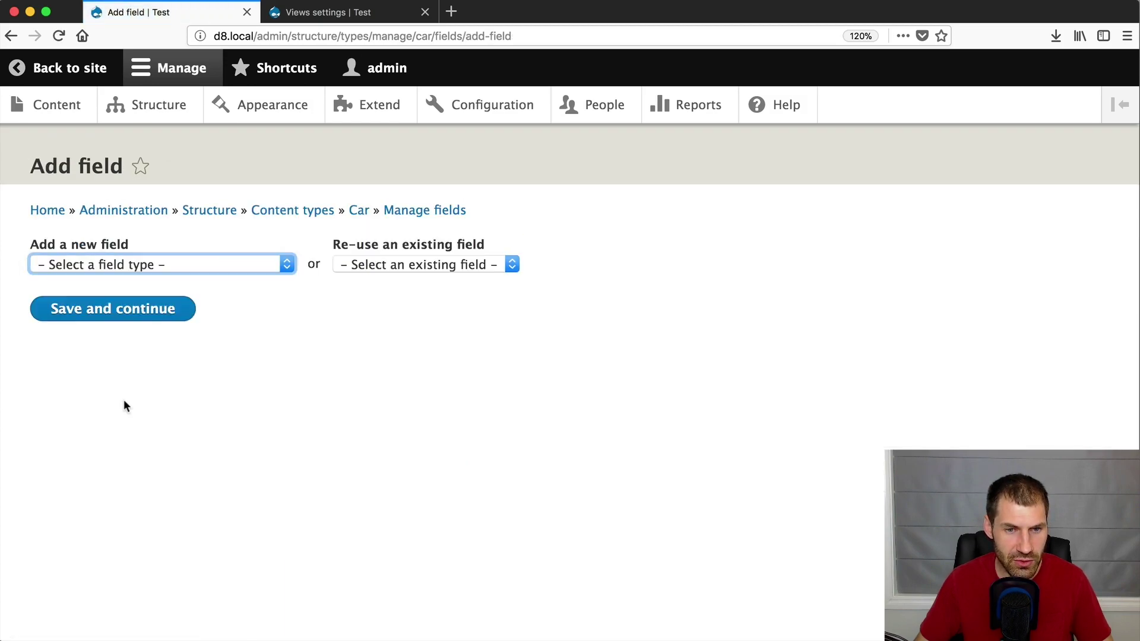
pyautogui.click(90, 326)
pyautogui.write('Make')
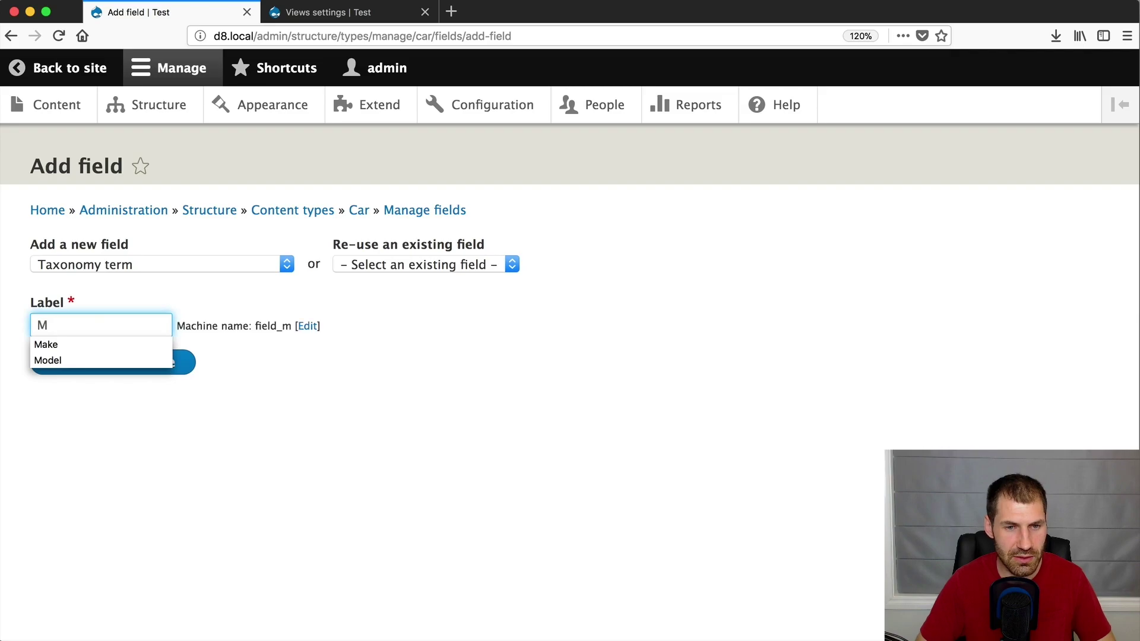
pyautogui.click(188, 400)
pyautogui.click(162, 373)
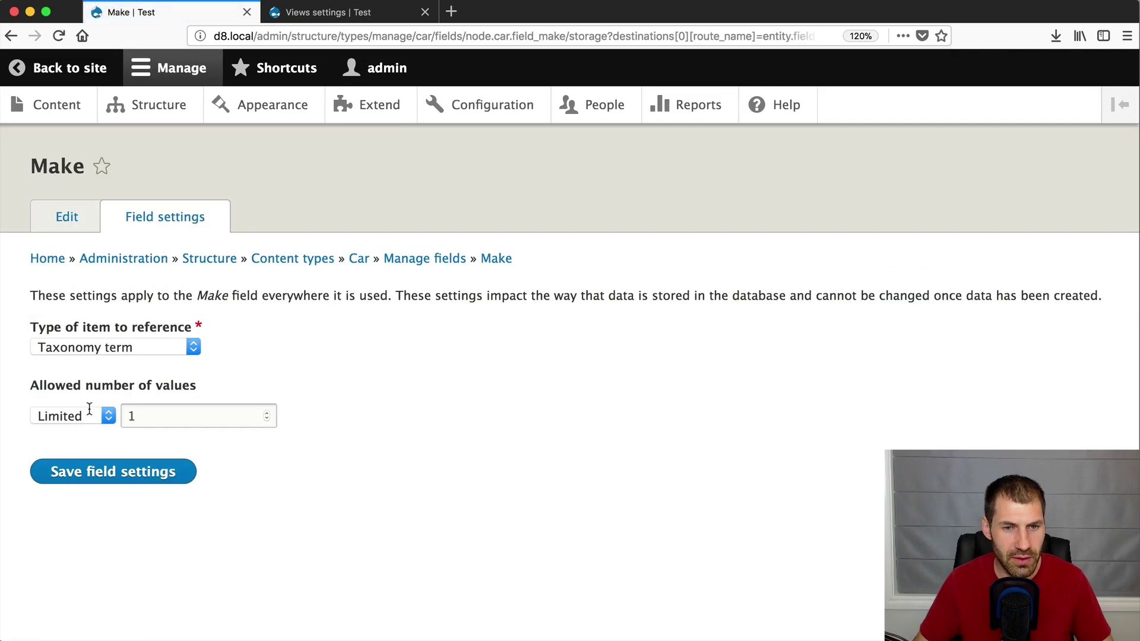
# Save the Make field's storage settings and restrict it to the Make vocabulary.
pyautogui.click(99, 485)
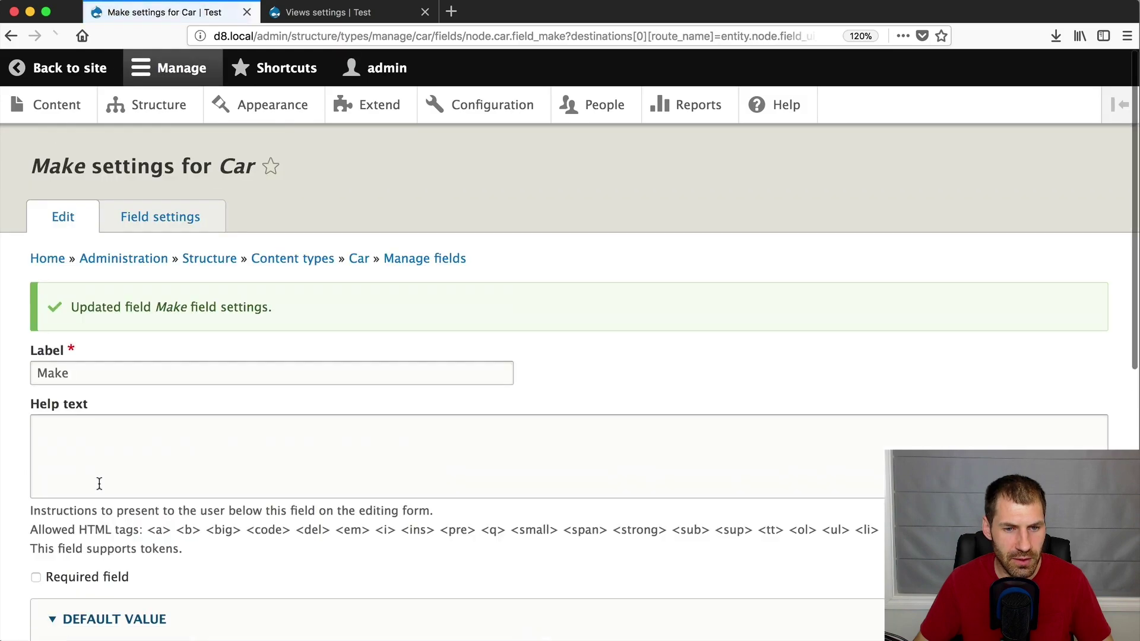
pyautogui.scroll(-10, 99, 484)
pyautogui.click(83, 439)
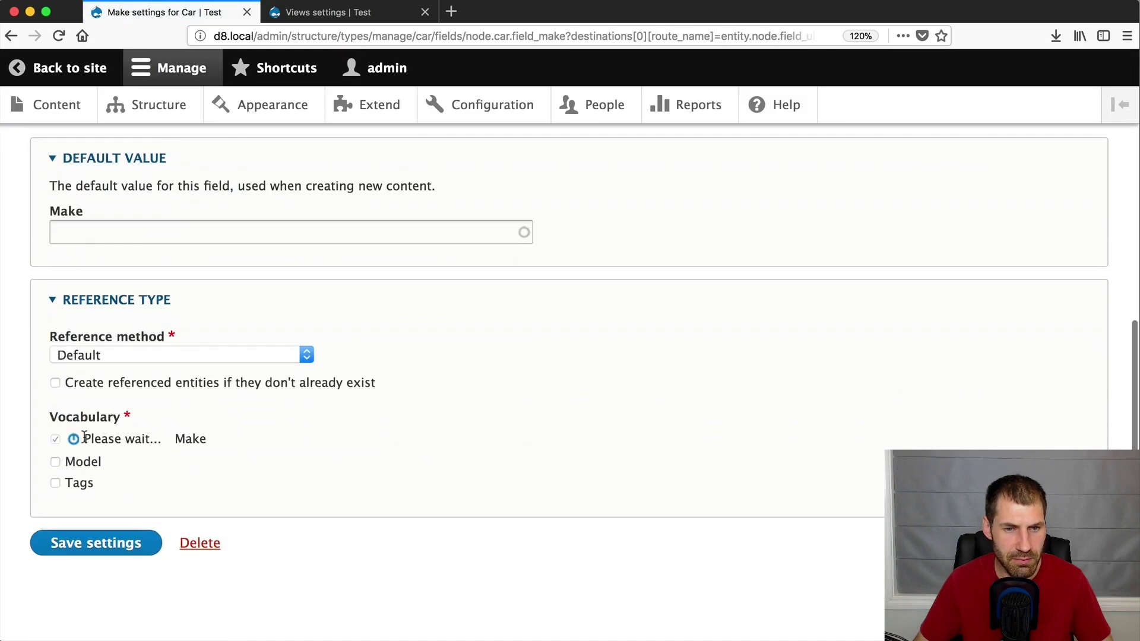
pyautogui.click(65, 546)
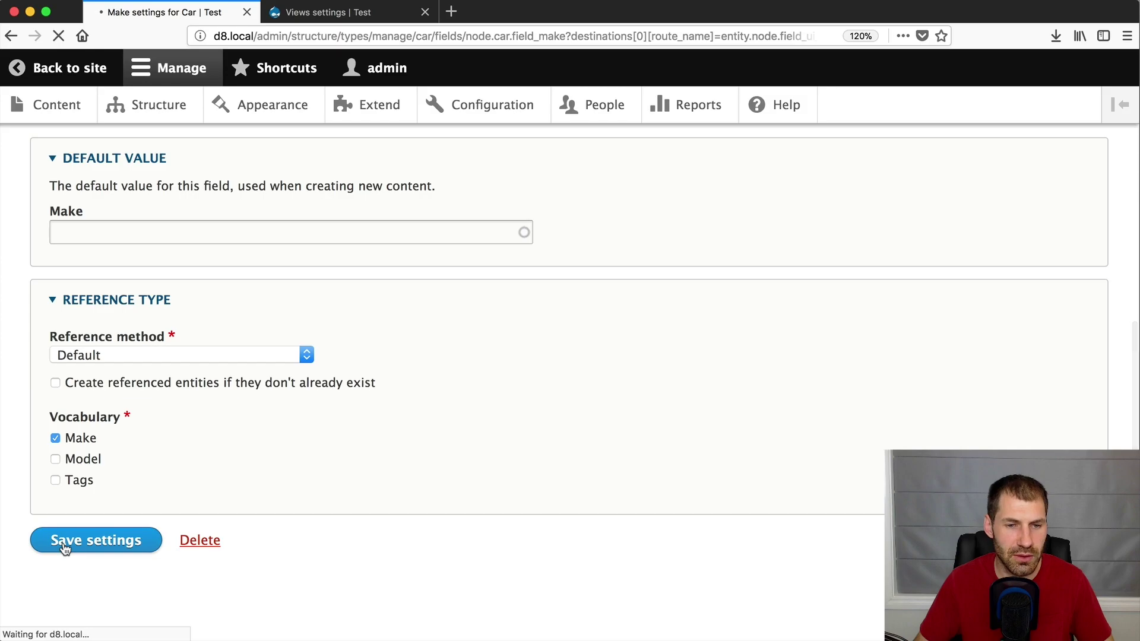
pyautogui.scroll(-1, 62, 542)
pyautogui.scroll(1, 63, 543)
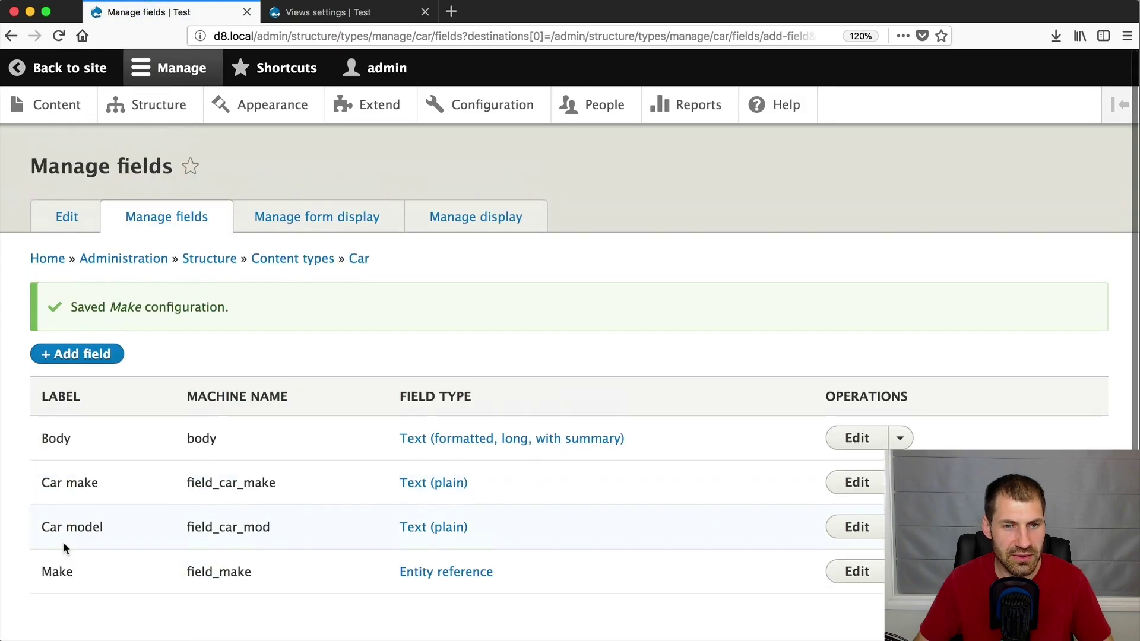
pyautogui.click(60, 105)
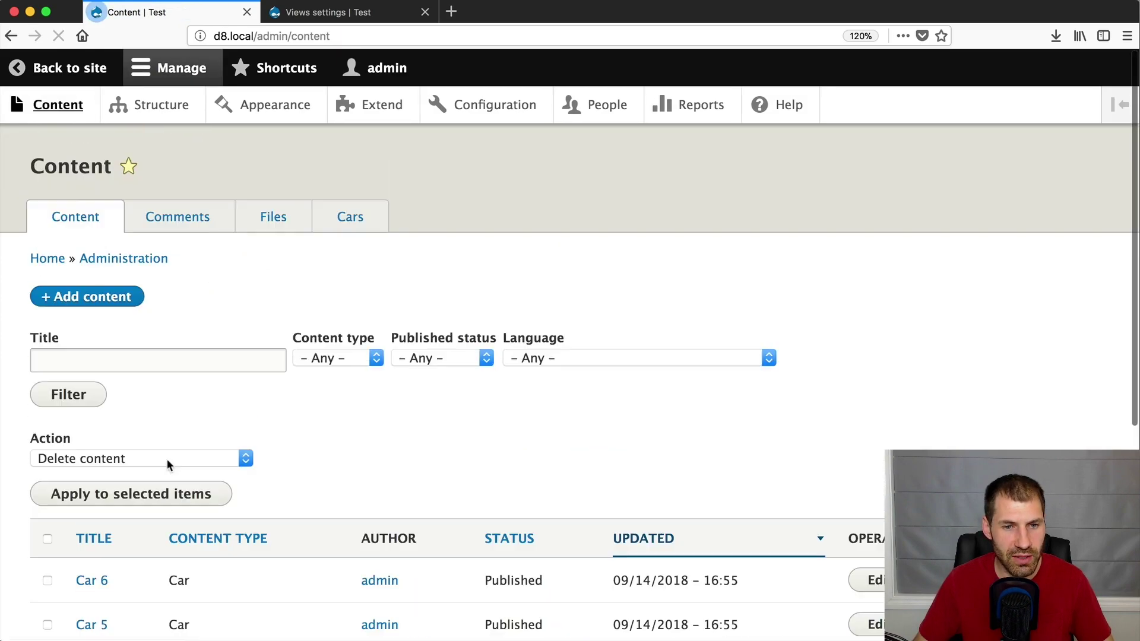
# Set Car 6's Make field to Toyota and save the car.
pyautogui.scroll(-4, 325, 572)
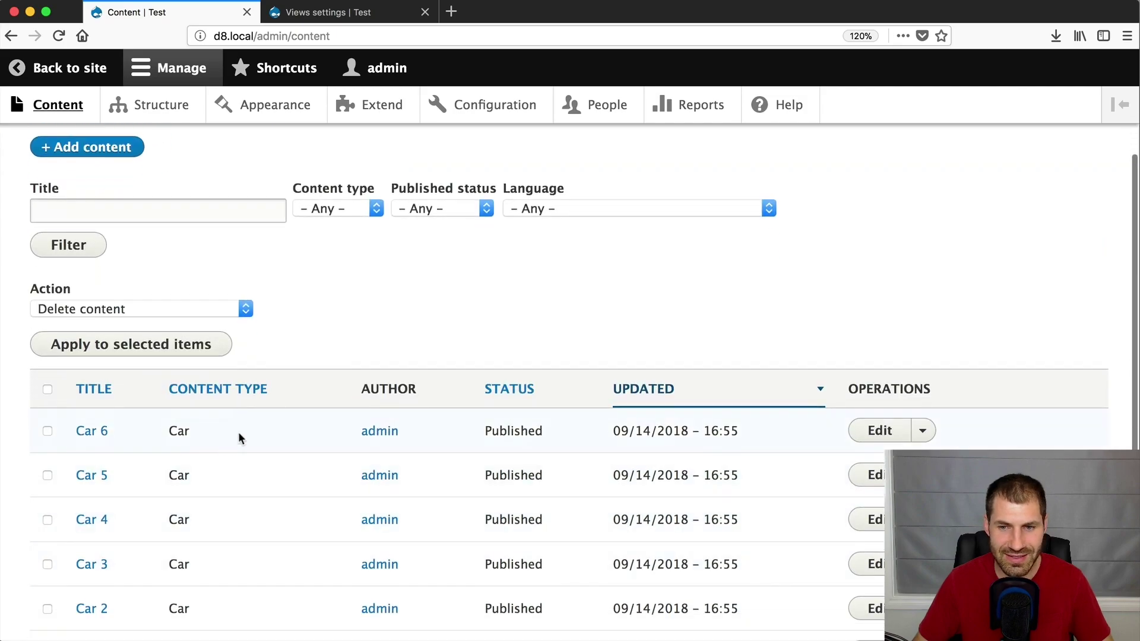
pyautogui.click(888, 434)
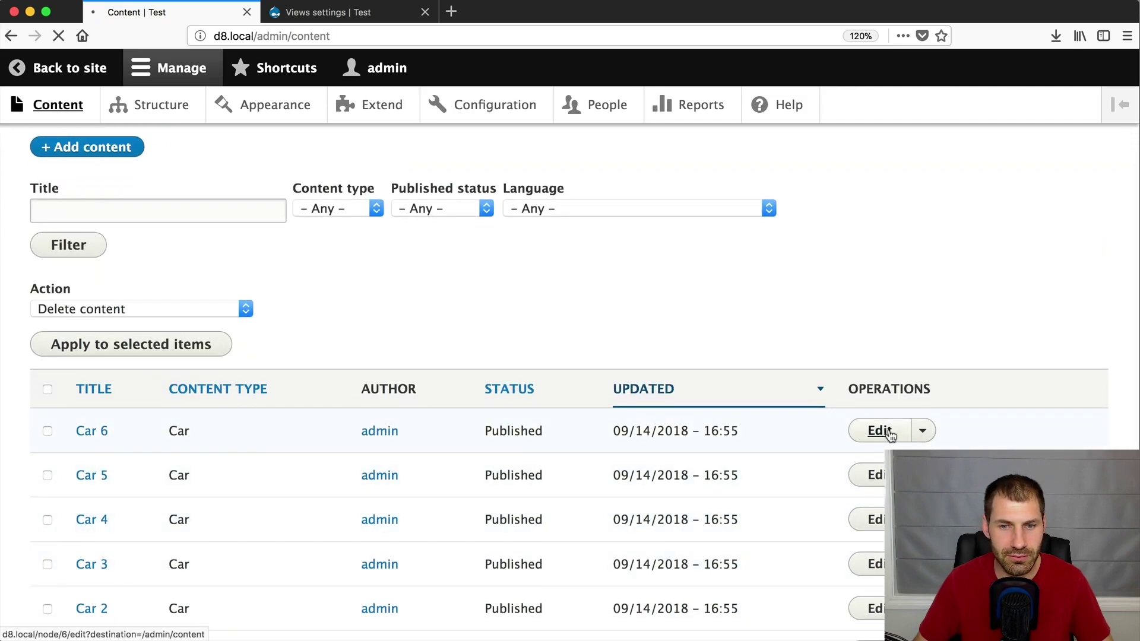
pyautogui.scroll(-5, 888, 430)
pyautogui.scroll(4, 886, 429)
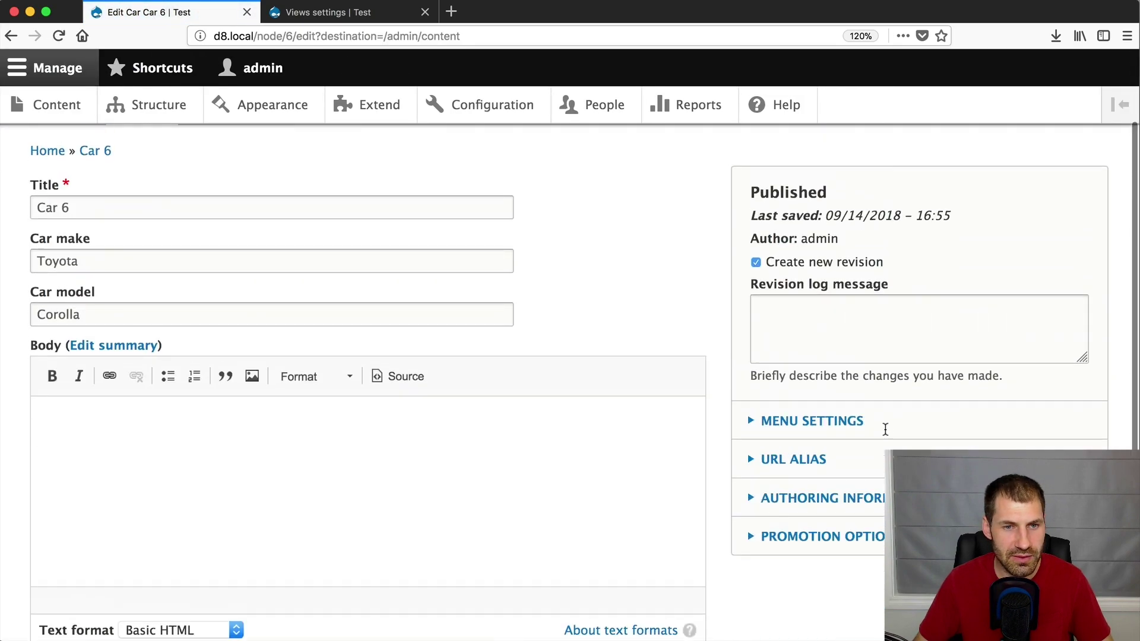
pyautogui.scroll(-4, 109, 305)
pyautogui.click(94, 457)
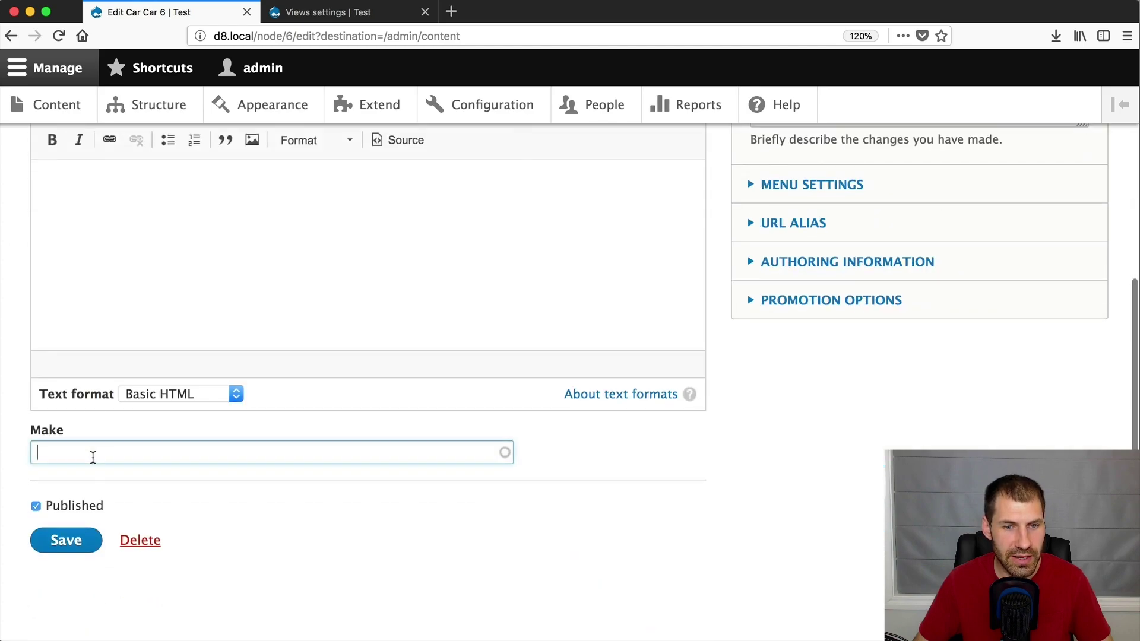
pyautogui.write('toy')
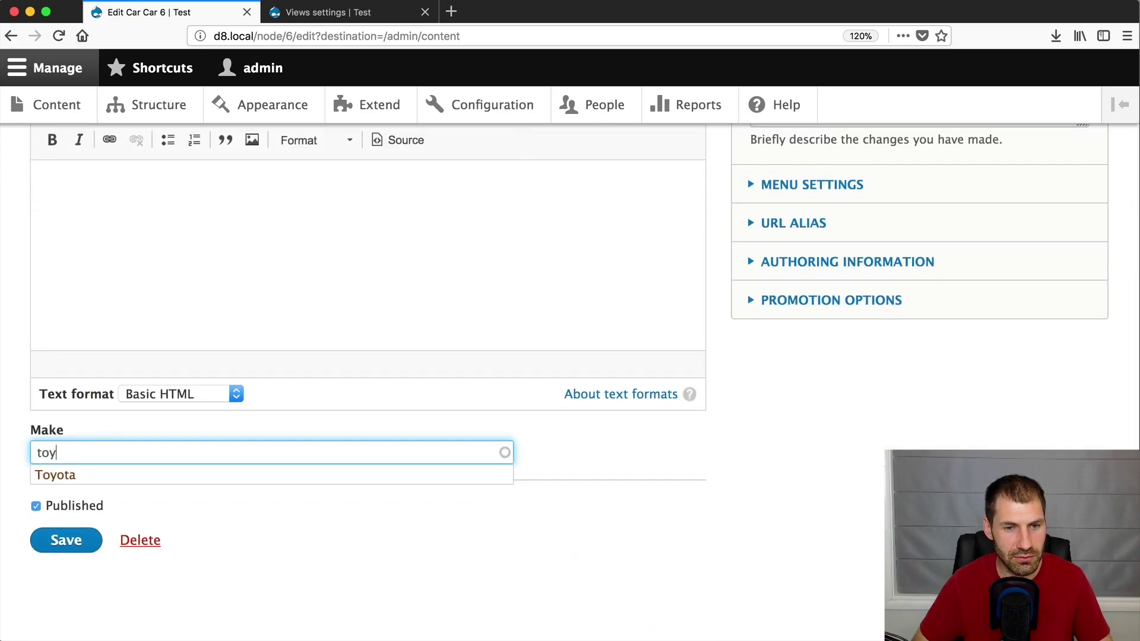
pyautogui.click(89, 475)
pyautogui.click(68, 541)
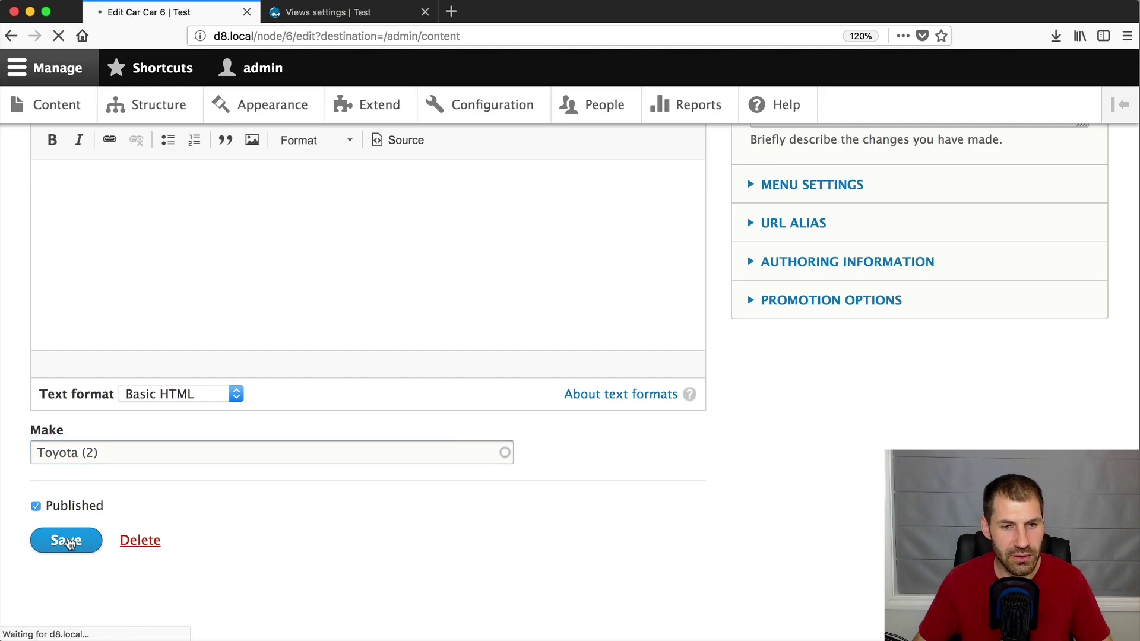
# Open the Cars view for editing from Structure > Views.
pyautogui.scroll(-4, 68, 541)
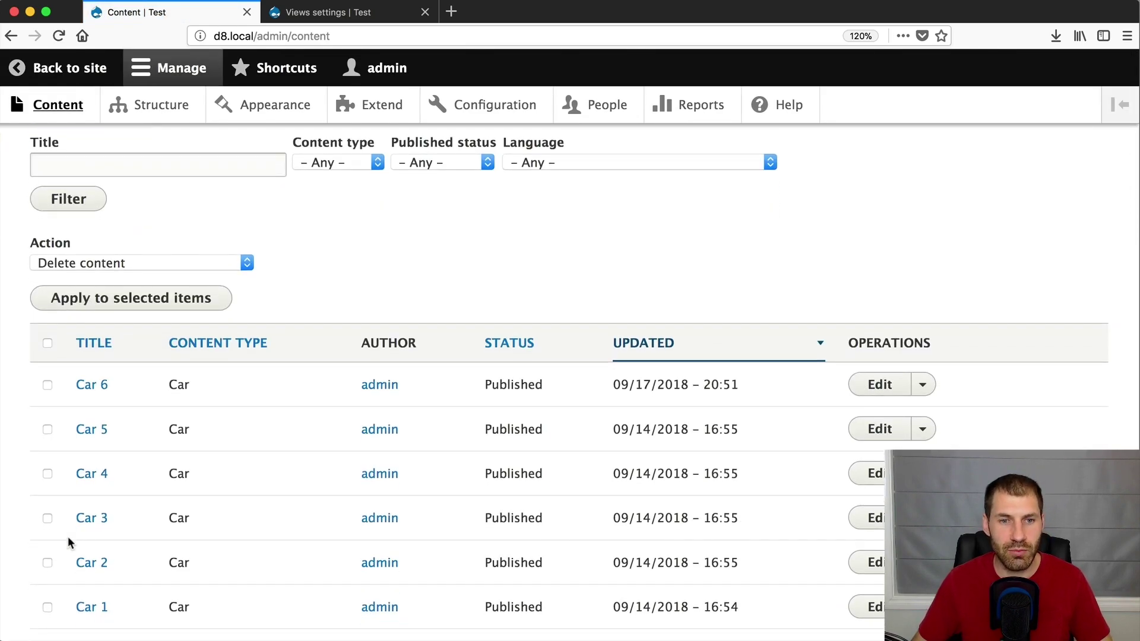
pyautogui.scroll(4, 67, 536)
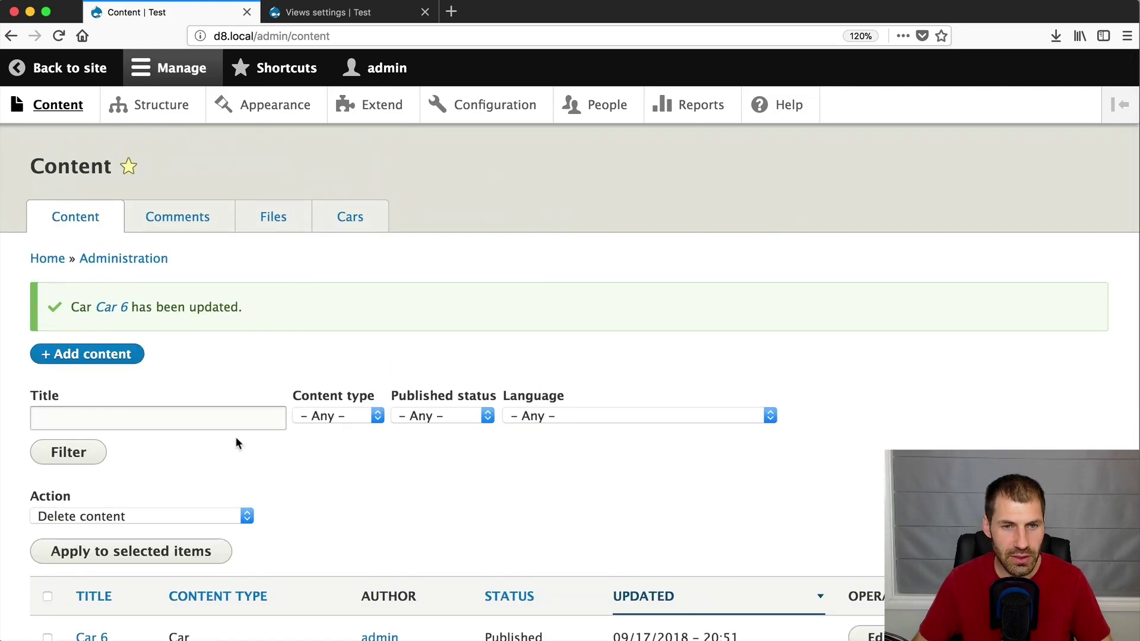
pyautogui.click(135, 105)
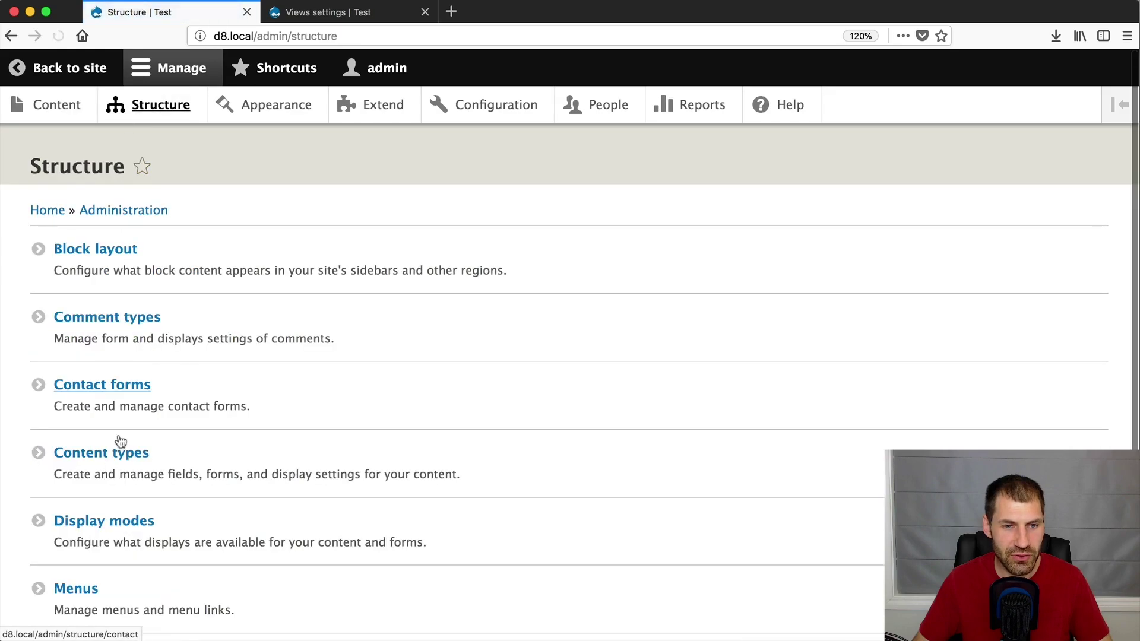
pyautogui.scroll(-3, 120, 440)
pyautogui.click(88, 516)
pyautogui.click(967, 444)
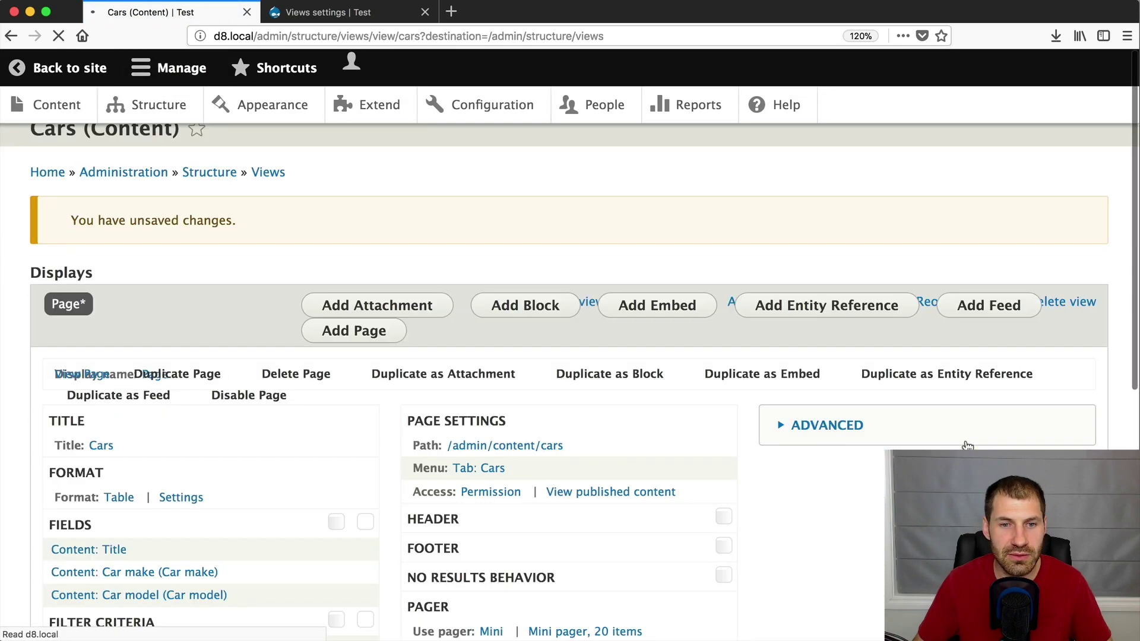
# Inspect the Combine fields filter settings and close them unchanged.
pyautogui.scroll(-7, 339, 390)
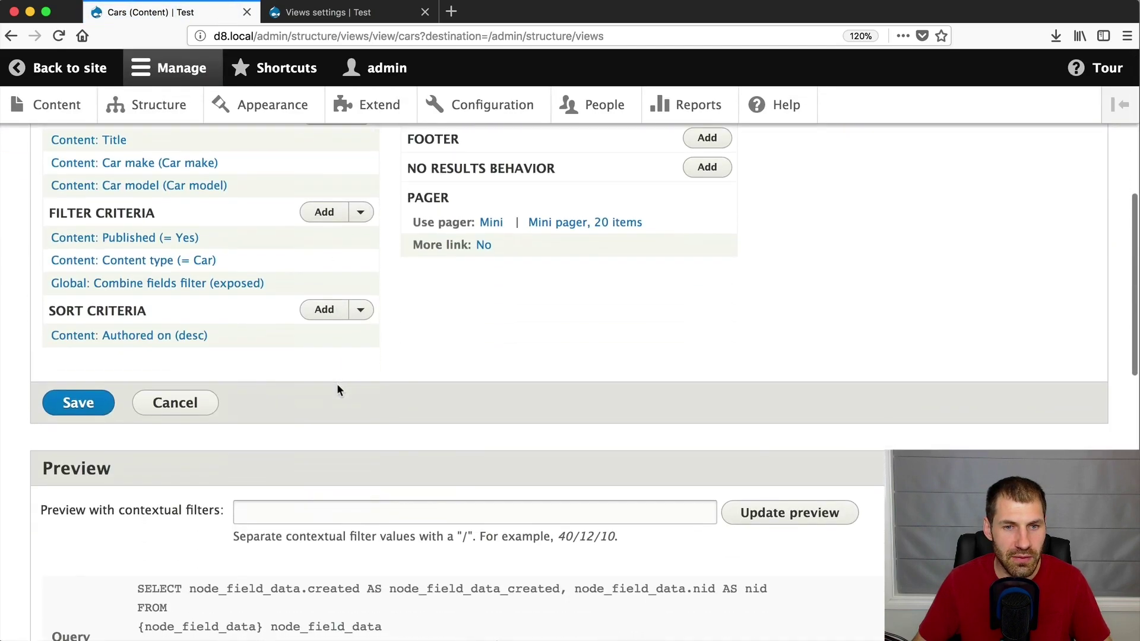
pyautogui.click(185, 287)
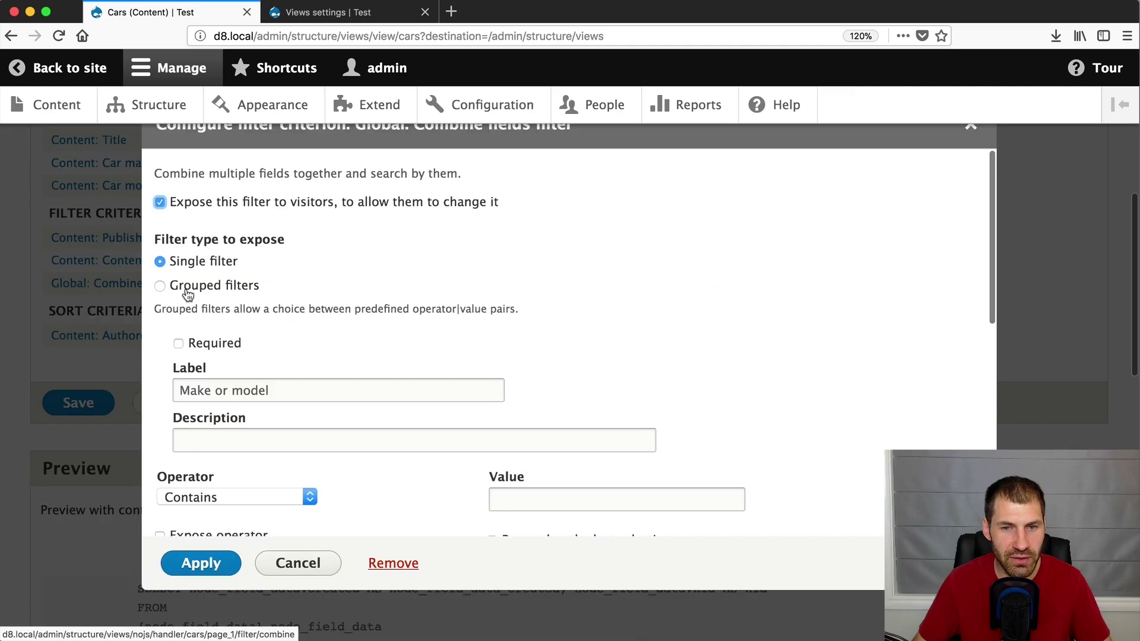
pyautogui.scroll(-8, 288, 371)
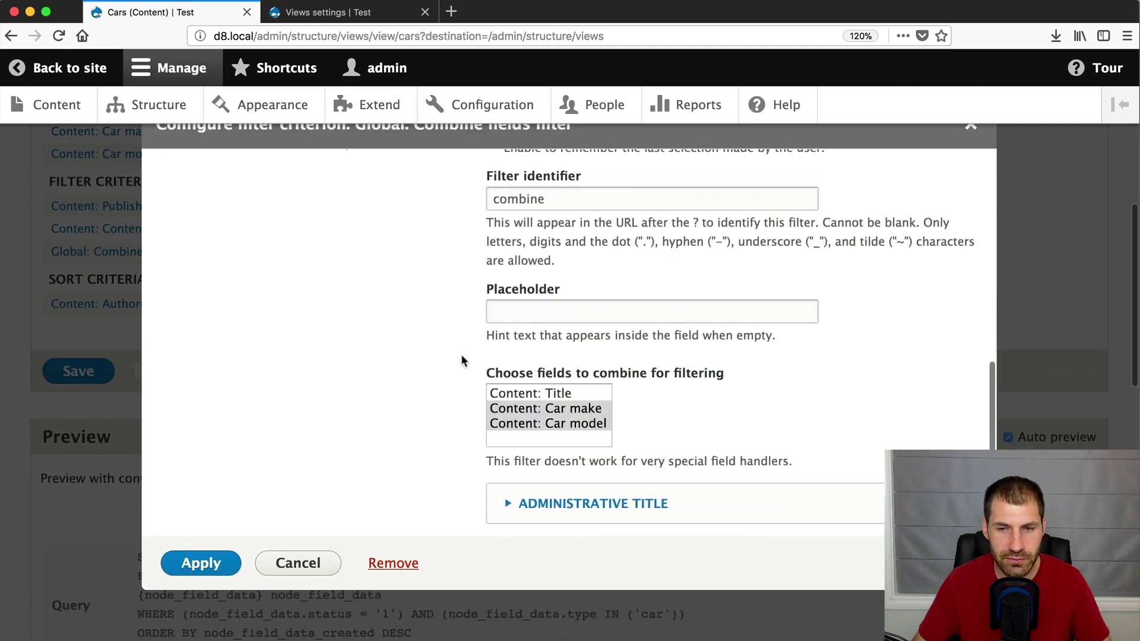
pyautogui.click(299, 564)
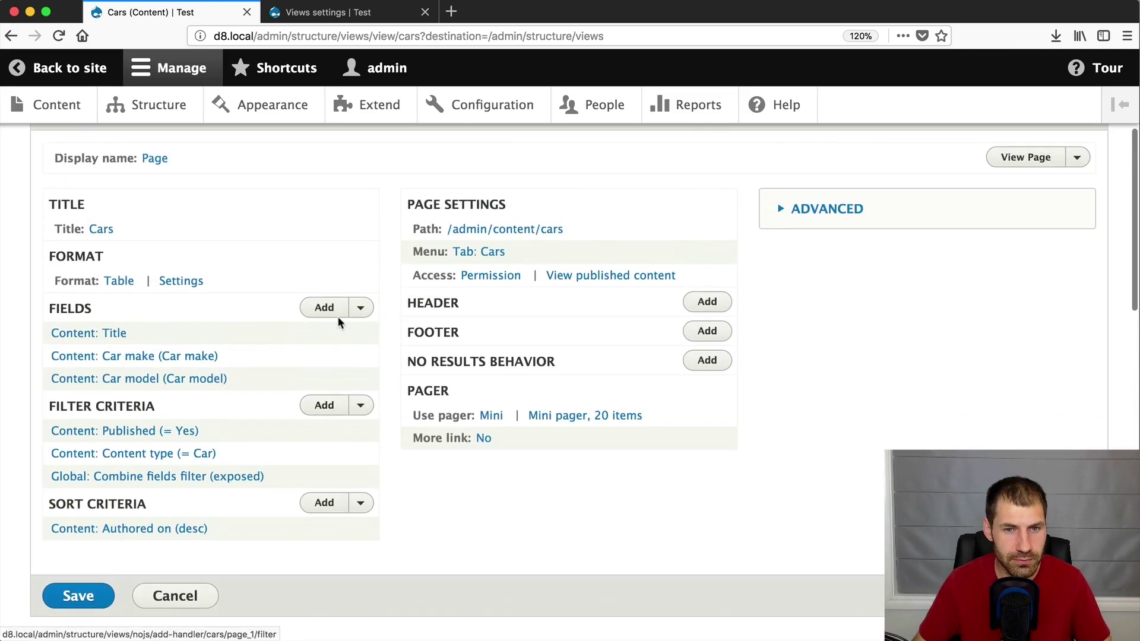
# Add the Make field to the Cars view with default settings.
pyautogui.click(336, 313)
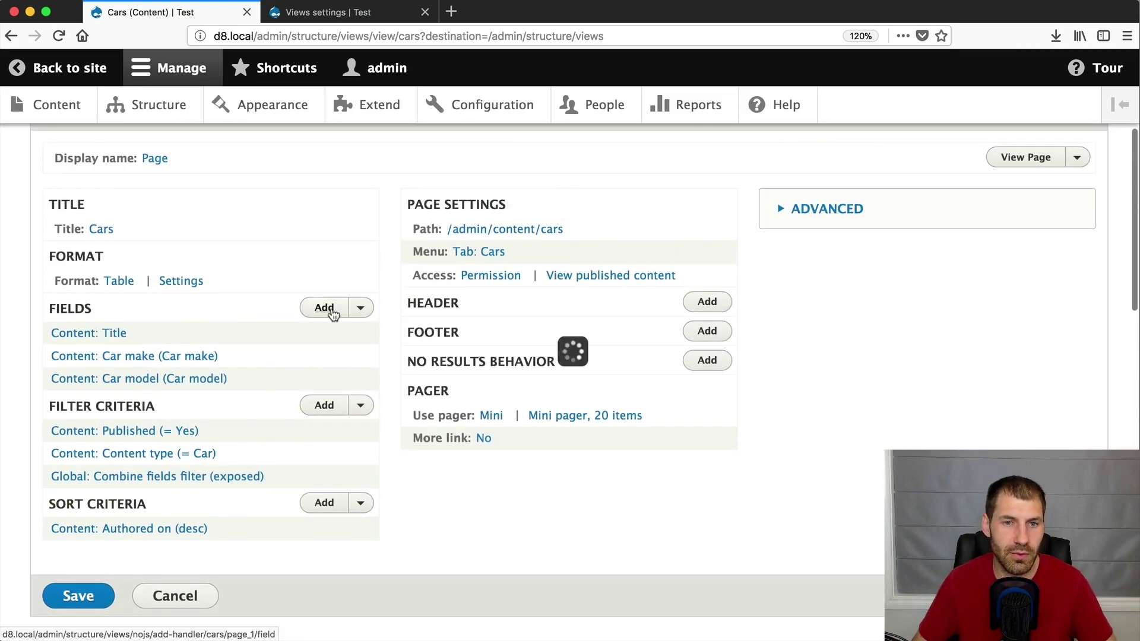
pyautogui.write('make')
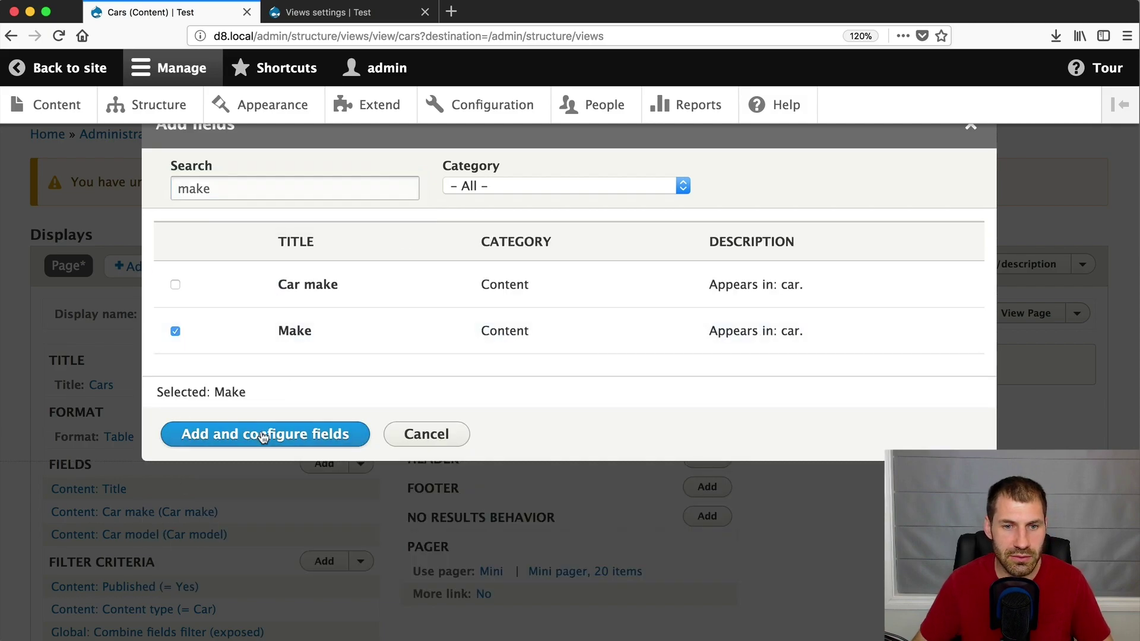
pyautogui.click(264, 436)
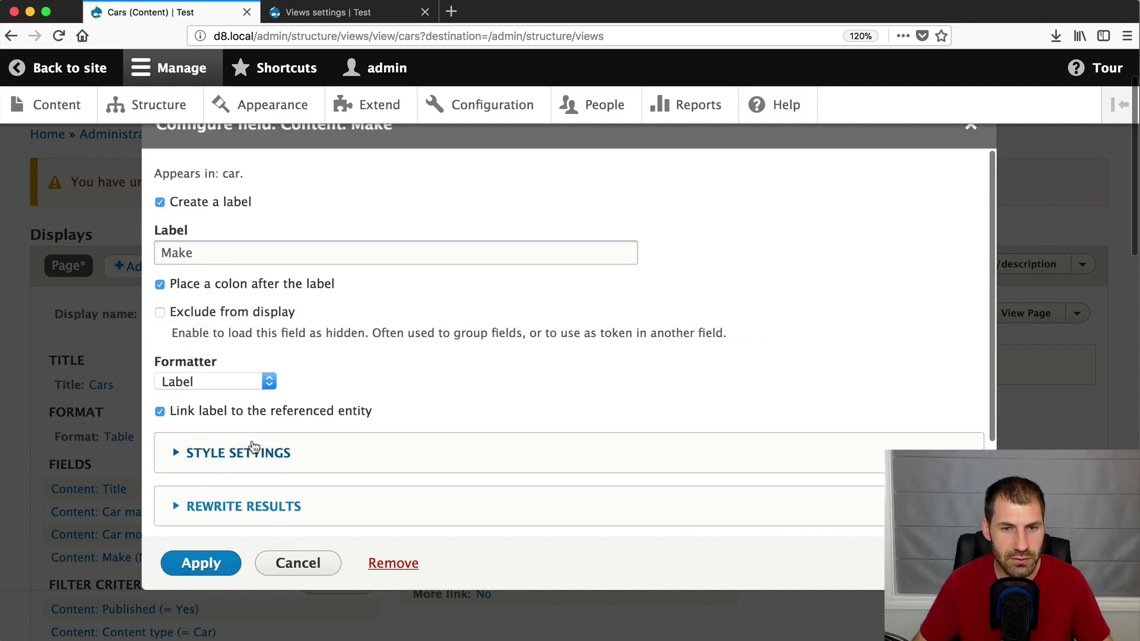
pyautogui.click(199, 562)
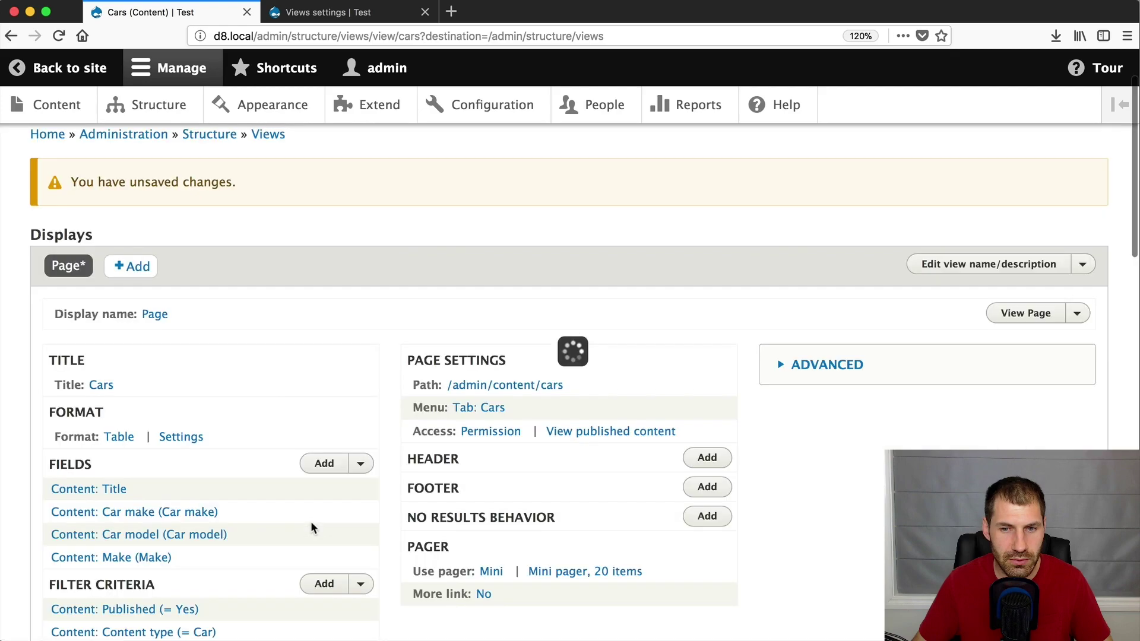
pyautogui.scroll(-15, 311, 521)
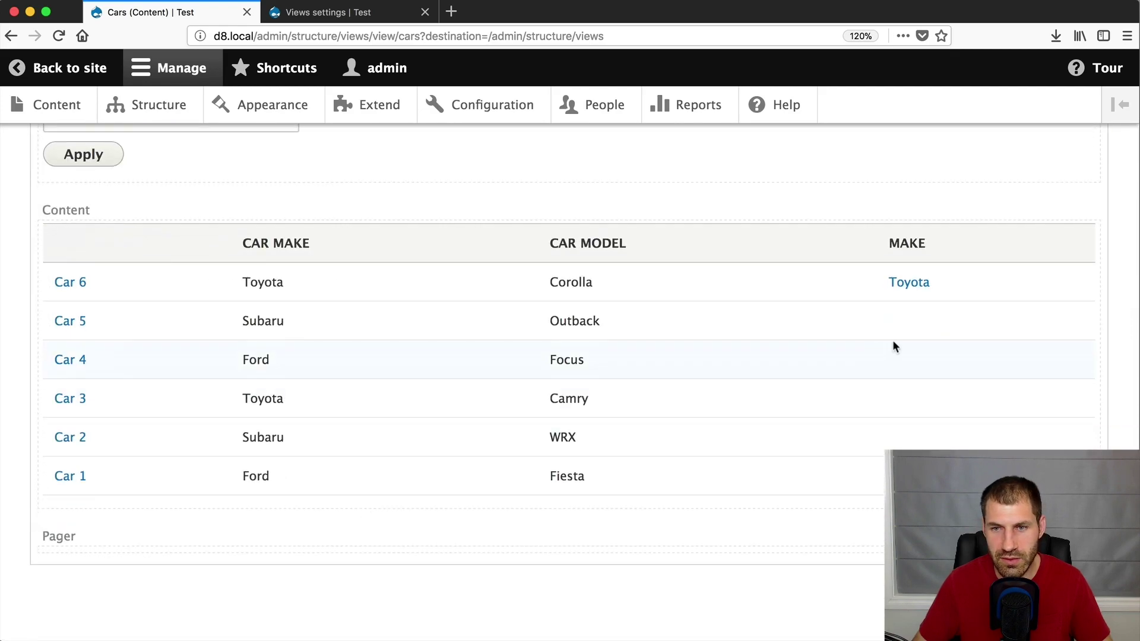
pyautogui.scroll(10, 875, 315)
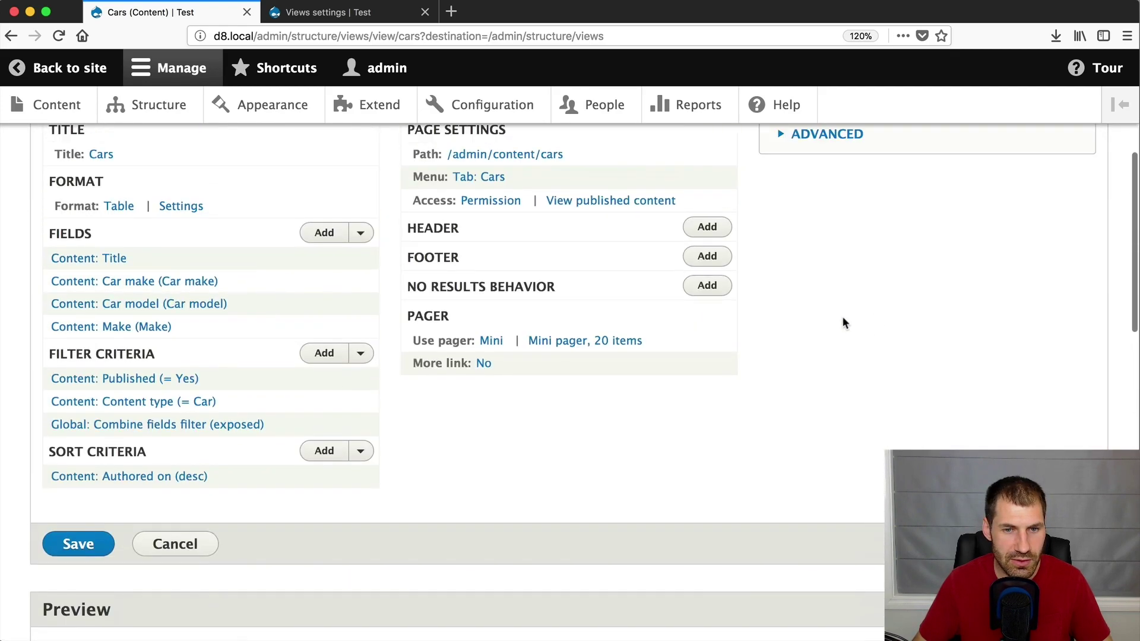
# Include Content: Make in the Combine fields filter's combined fields and apply.
pyautogui.click(217, 425)
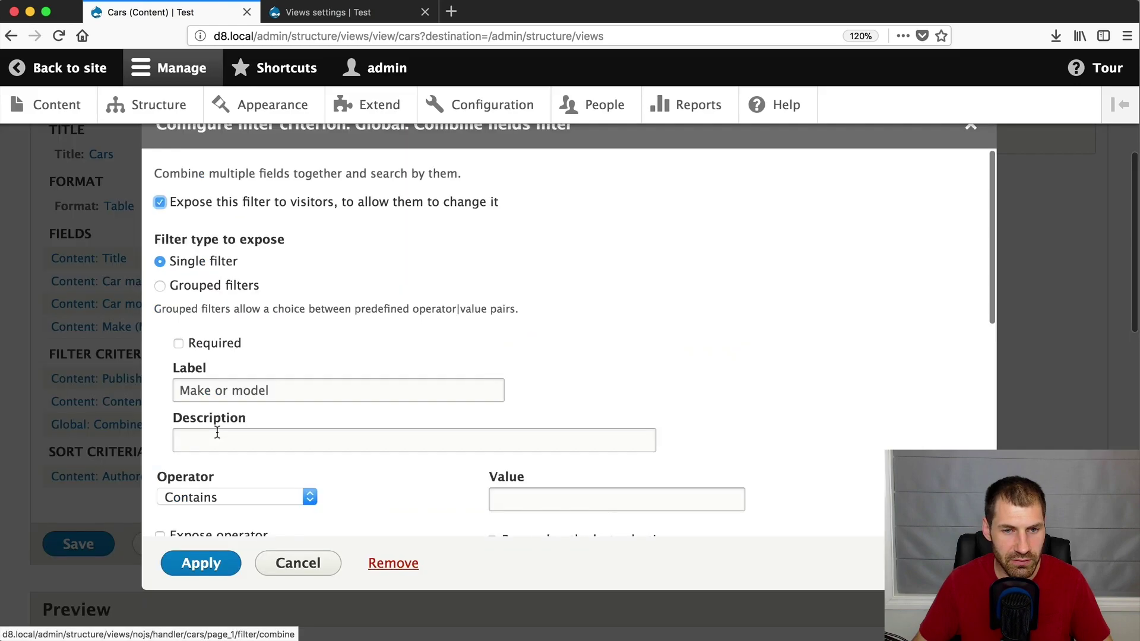
pyautogui.scroll(-10, 216, 431)
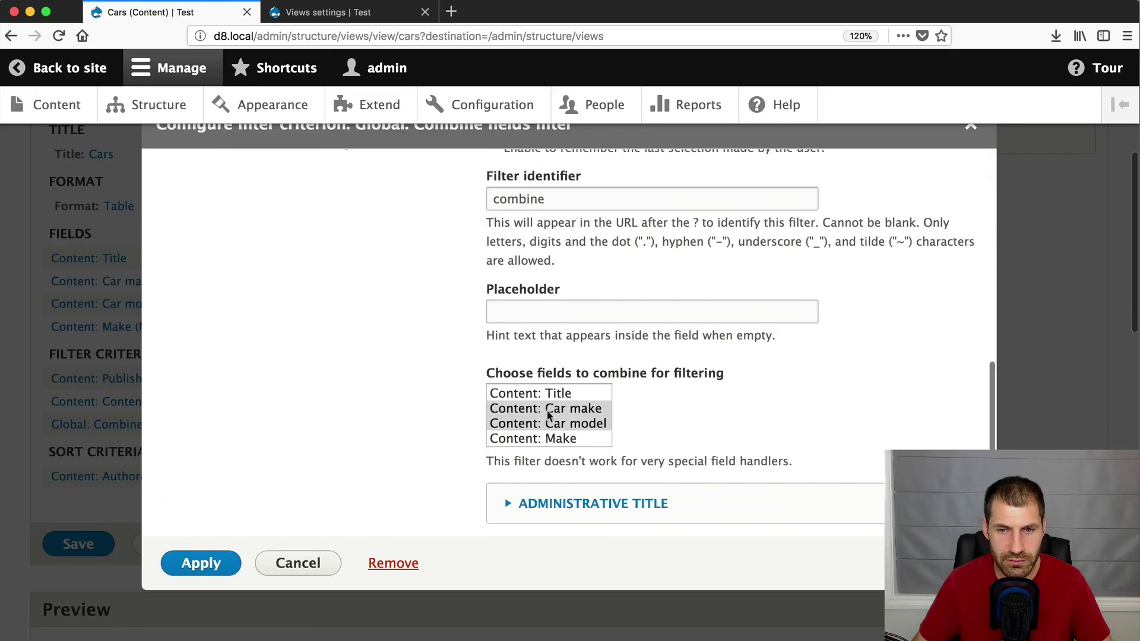
pyautogui.click(539, 440)
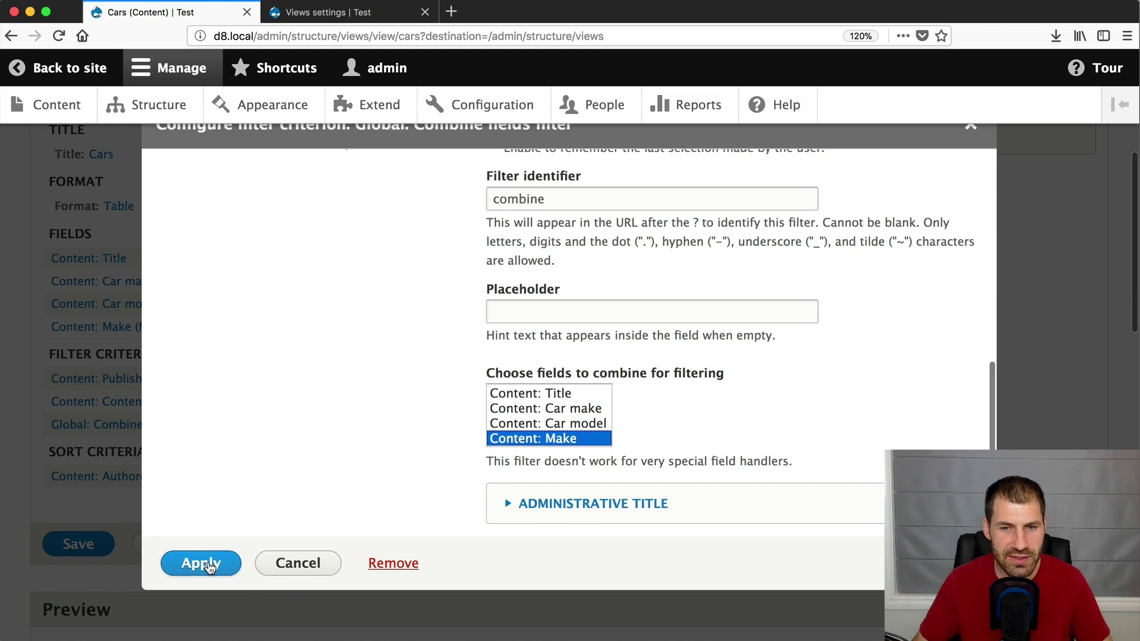
pyautogui.click(200, 569)
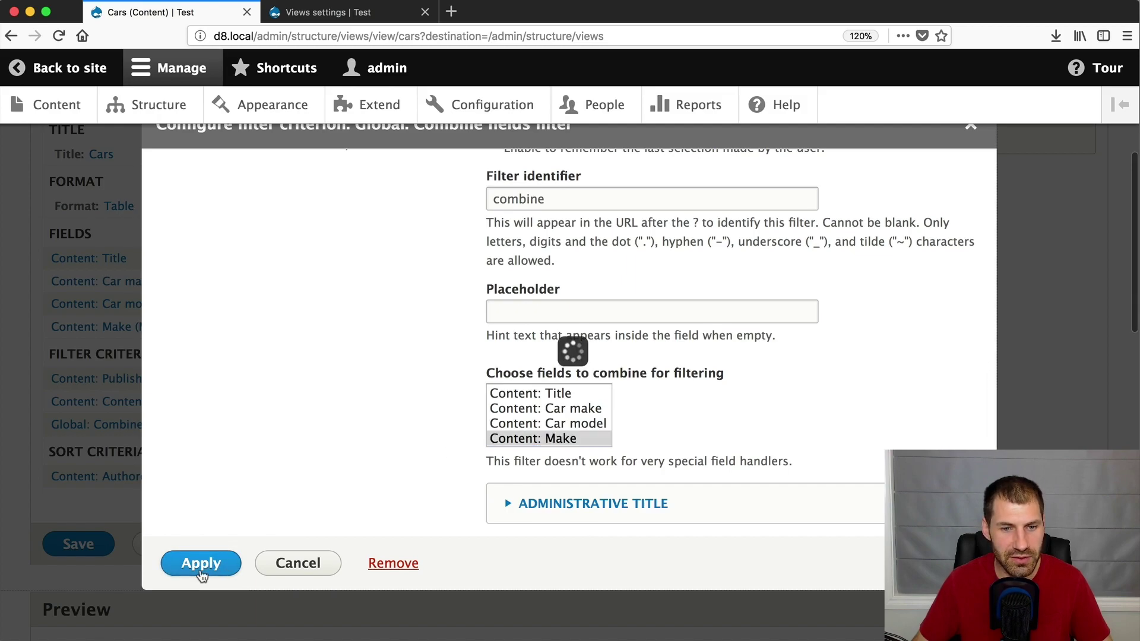
pyautogui.scroll(-7, 222, 521)
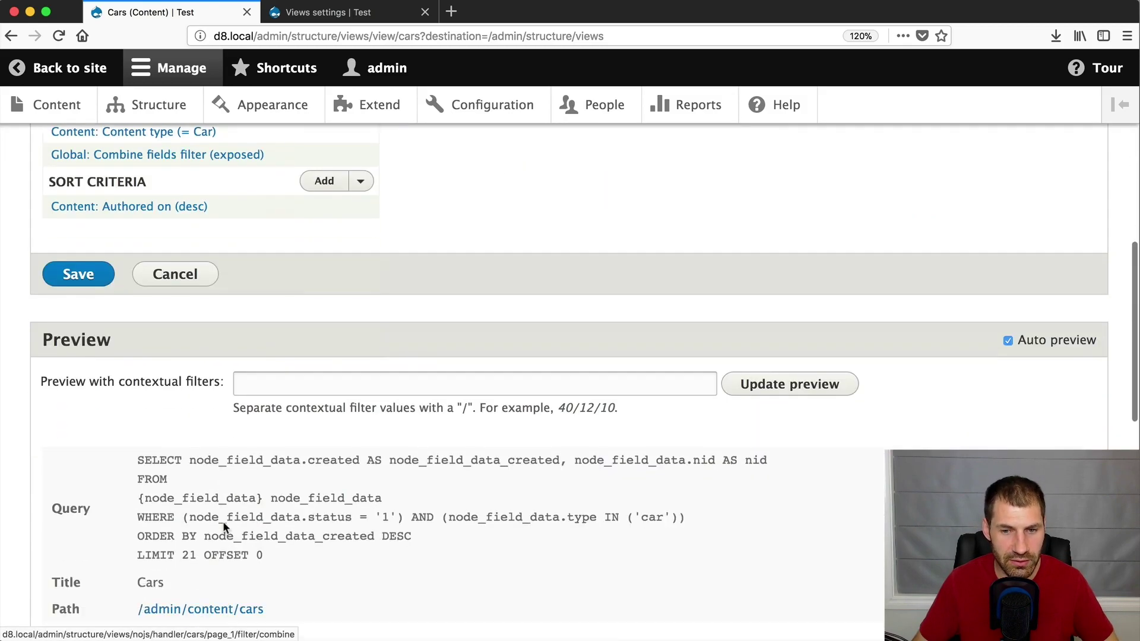
pyautogui.scroll(-2, 223, 521)
pyautogui.scroll(4, 222, 521)
pyautogui.scroll(-4, 222, 521)
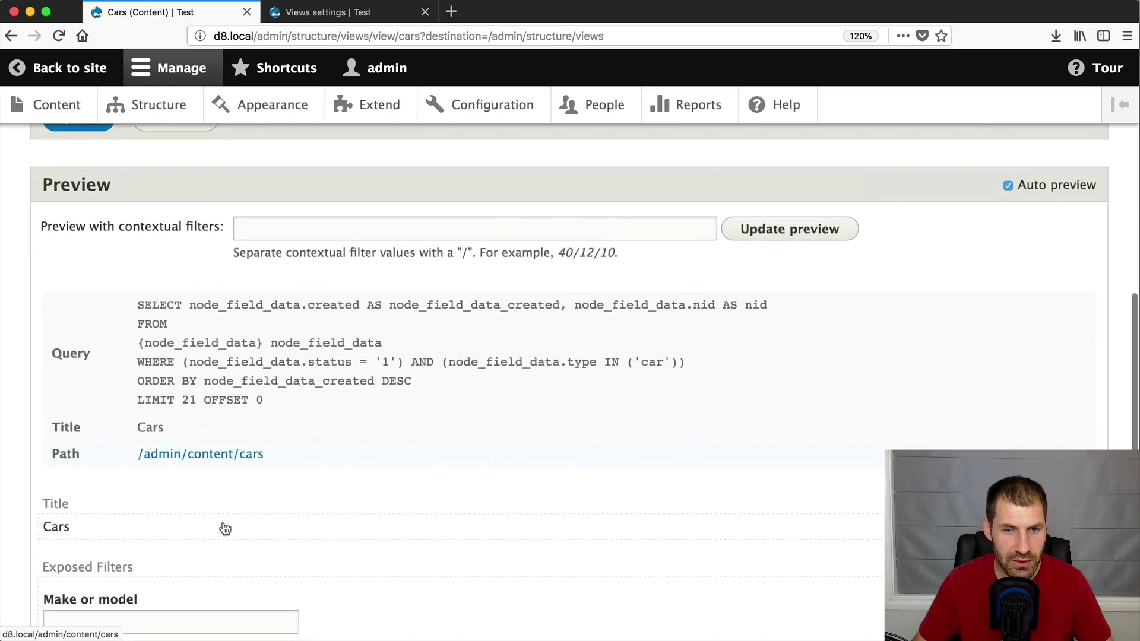
pyautogui.scroll(-2, 222, 521)
pyautogui.click(166, 519)
# Filter the preview by 'toyota' with Make now in the combined filter.
pyautogui.write('todya')
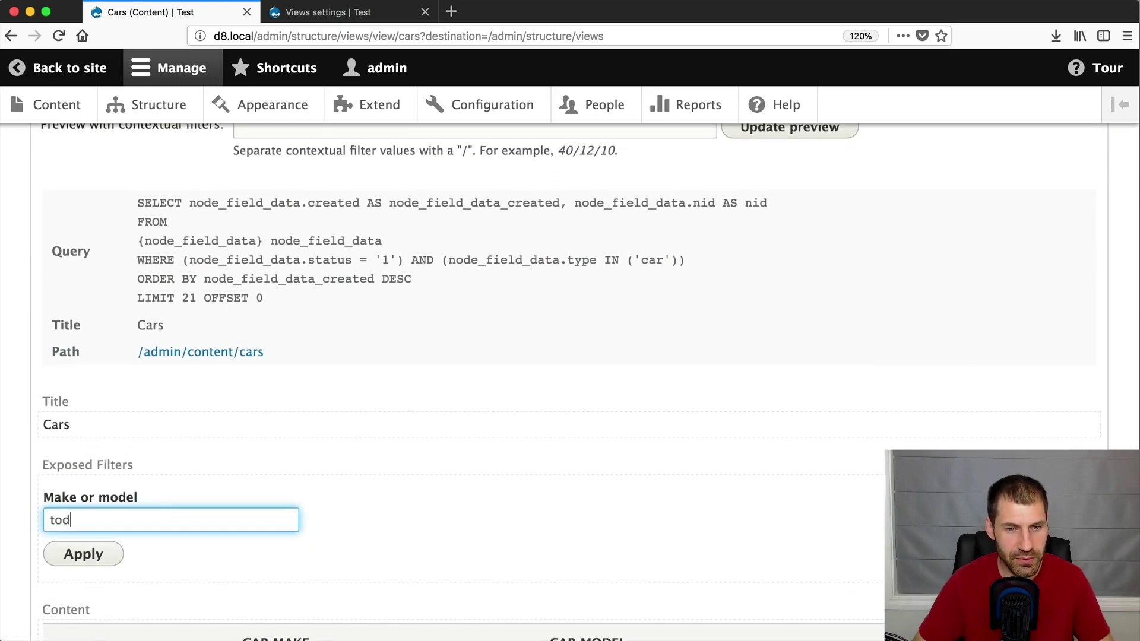
pyautogui.press('BackSpace')
pyautogui.press('BackSpace')
pyautogui.press('BackSpace')
pyautogui.write('yota')
pyautogui.press('Return')
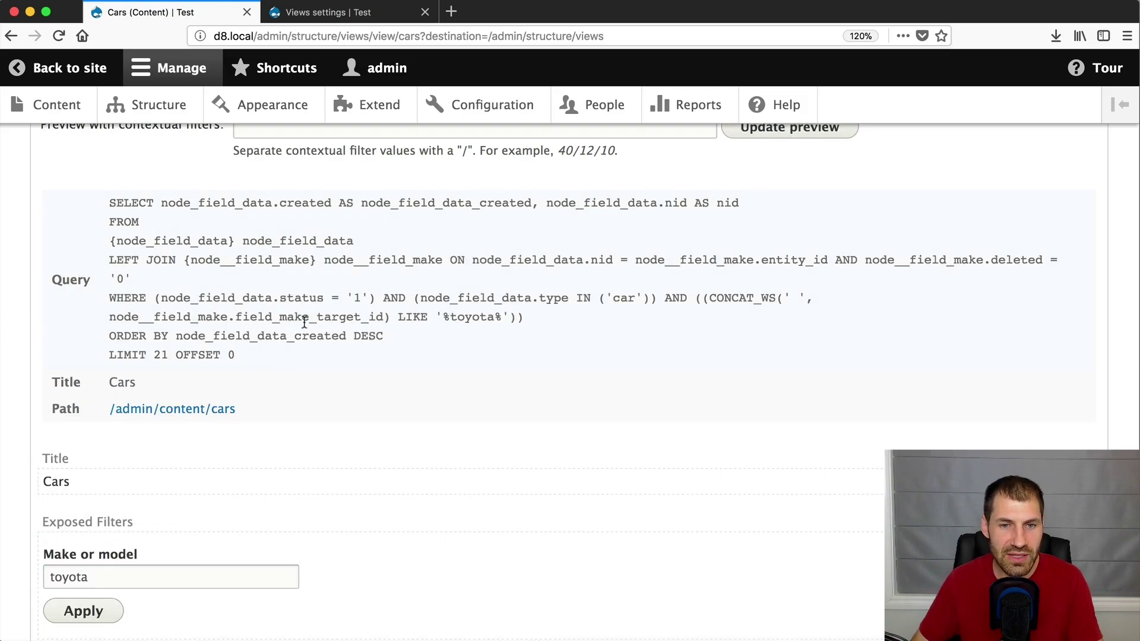
# Highlight the field_make_target_id comparison against toyota in the query, then clear the filter box.
pyautogui.moveTo(280, 317); pyautogui.dragTo(495, 321)
pyautogui.moveTo(383, 318); pyautogui.dragTo(238, 321)
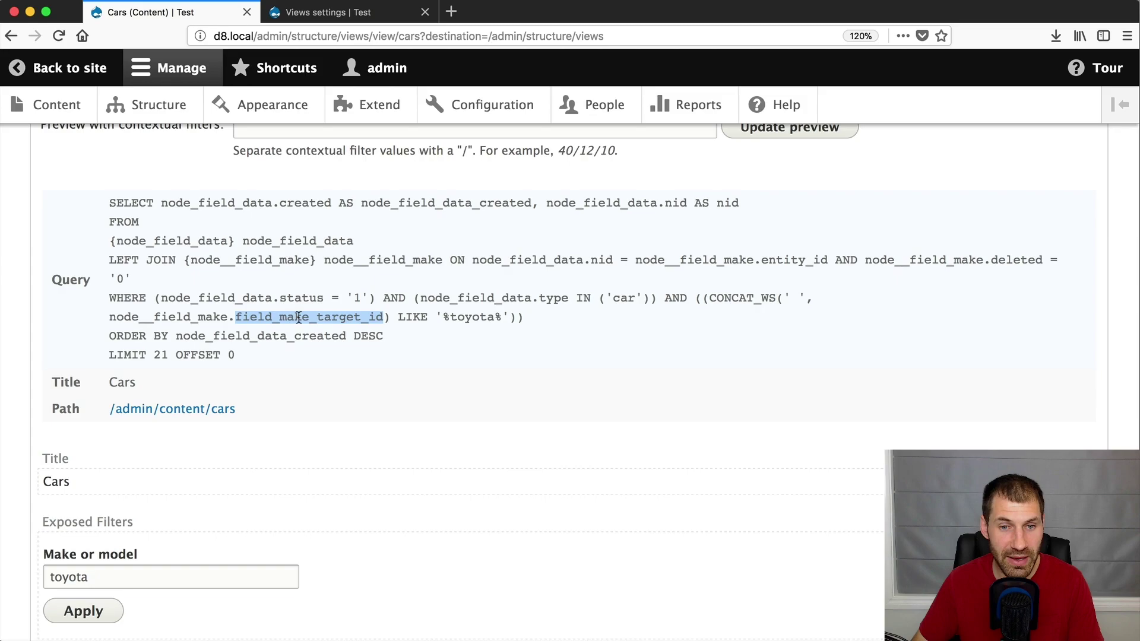
pyautogui.click(328, 320)
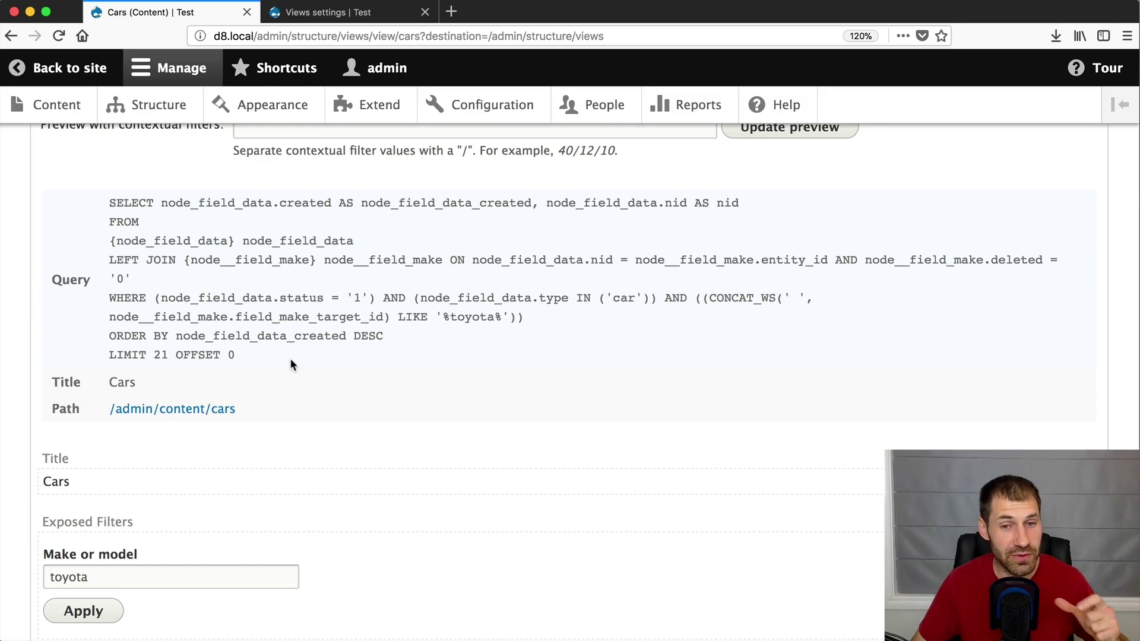
pyautogui.doubleClick(455, 320)
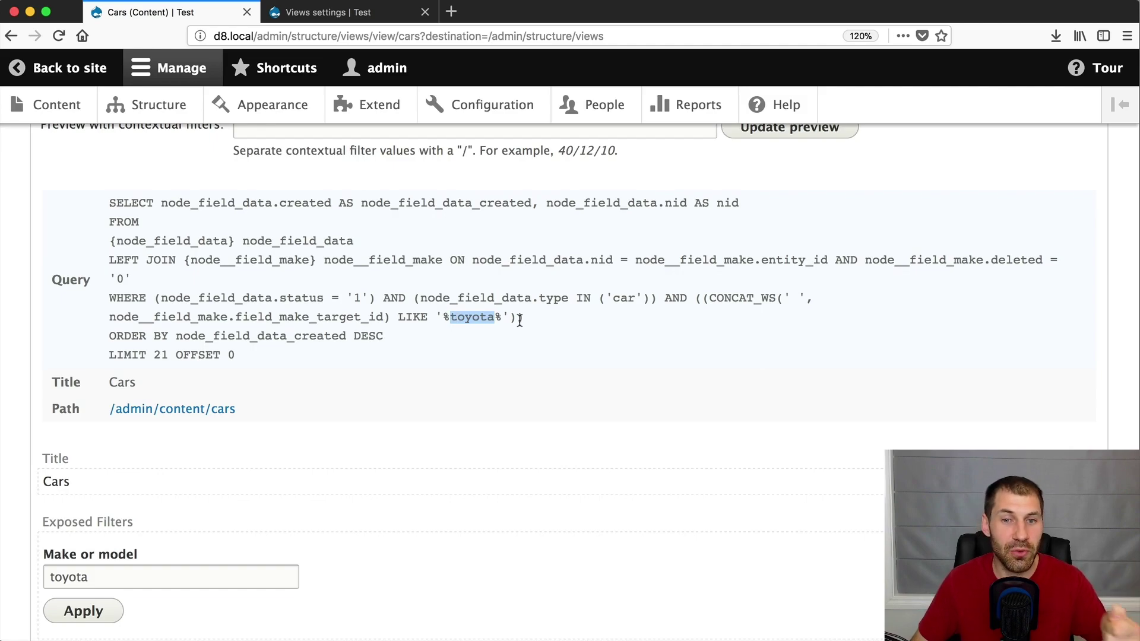
pyautogui.moveTo(520, 317); pyautogui.dragTo(236, 318)
pyautogui.scroll(3, 237, 320)
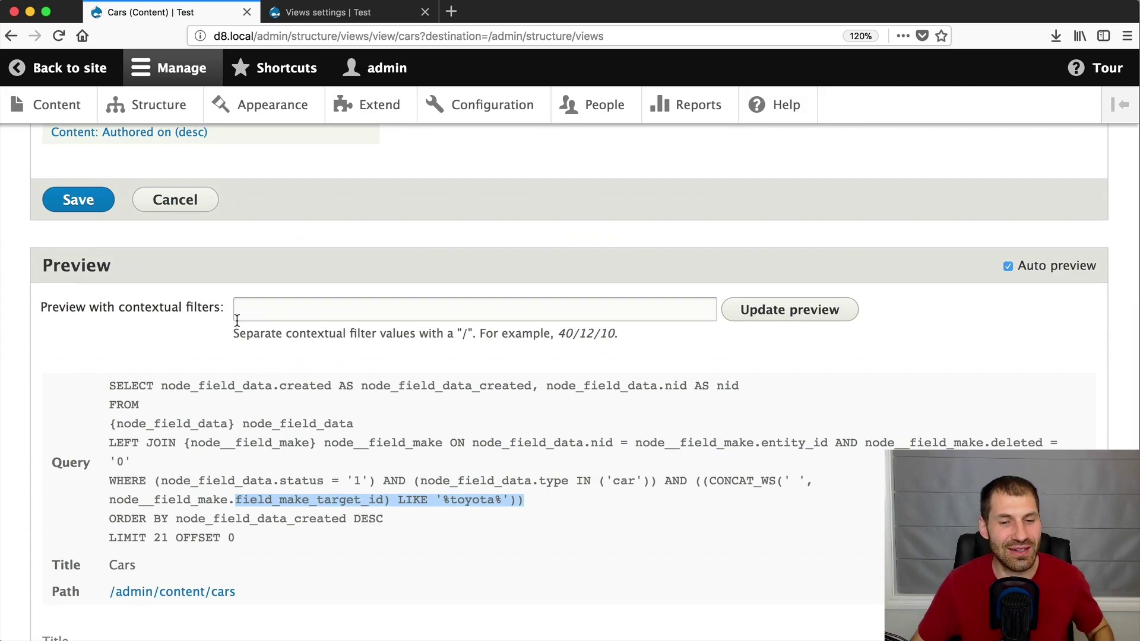
pyautogui.scroll(-5, 290, 392)
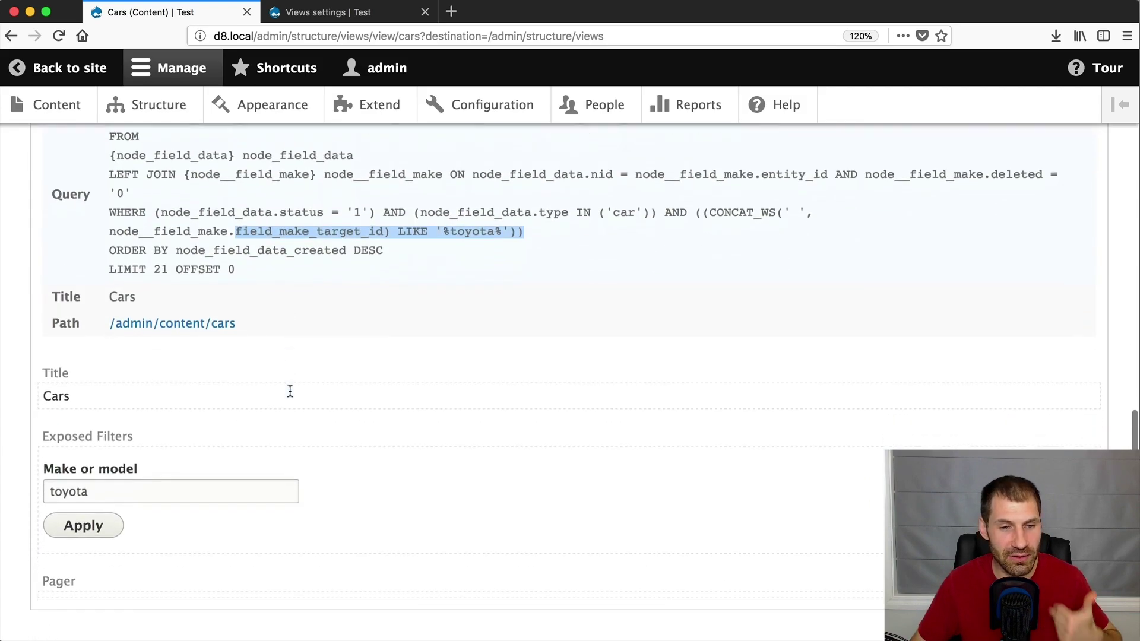
pyautogui.doubleClick(162, 491)
pyautogui.press('BackSpace')
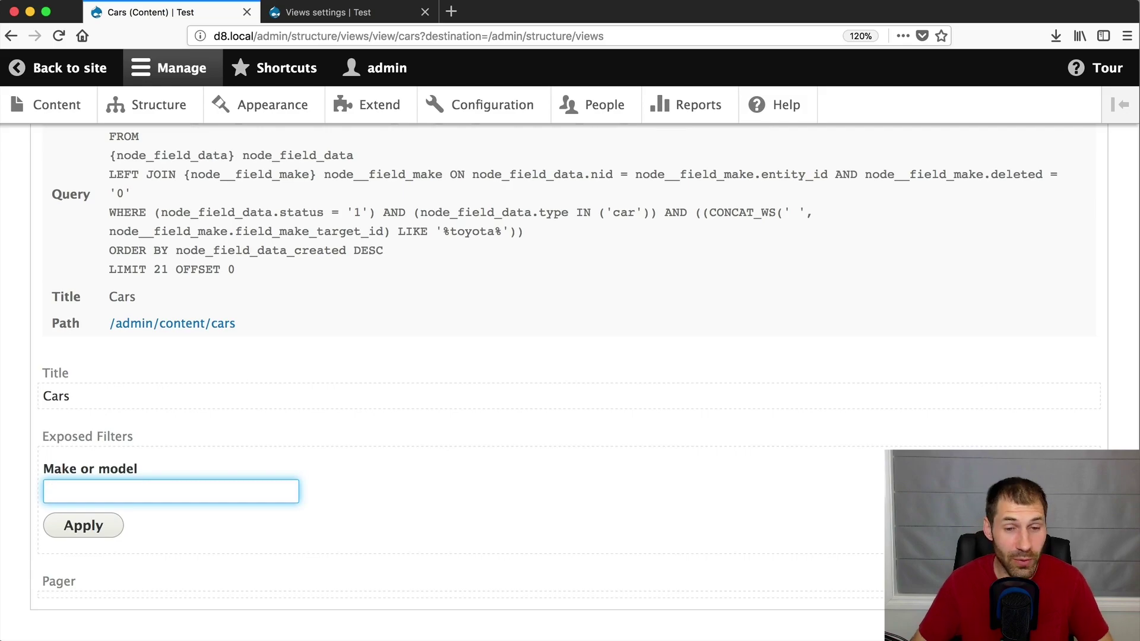
# Refresh the preview unfiltered, then filter Make or model by term ID 2, leaving only Car 6.
pyautogui.scroll(-2, 180, 460)
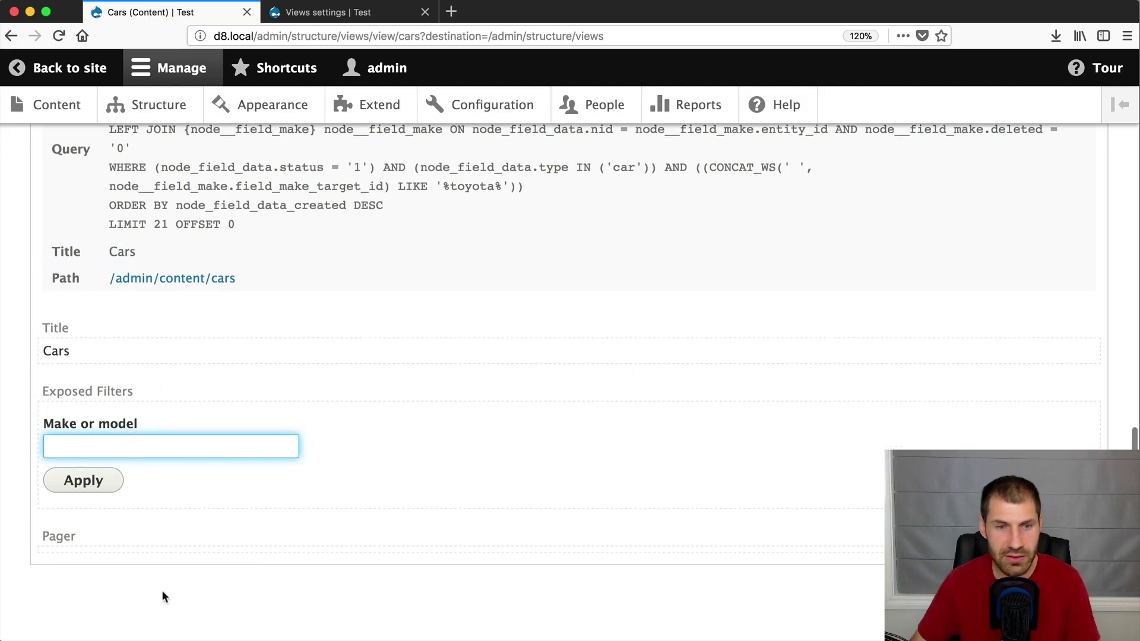
pyautogui.click(84, 480)
pyautogui.scroll(-5, 415, 506)
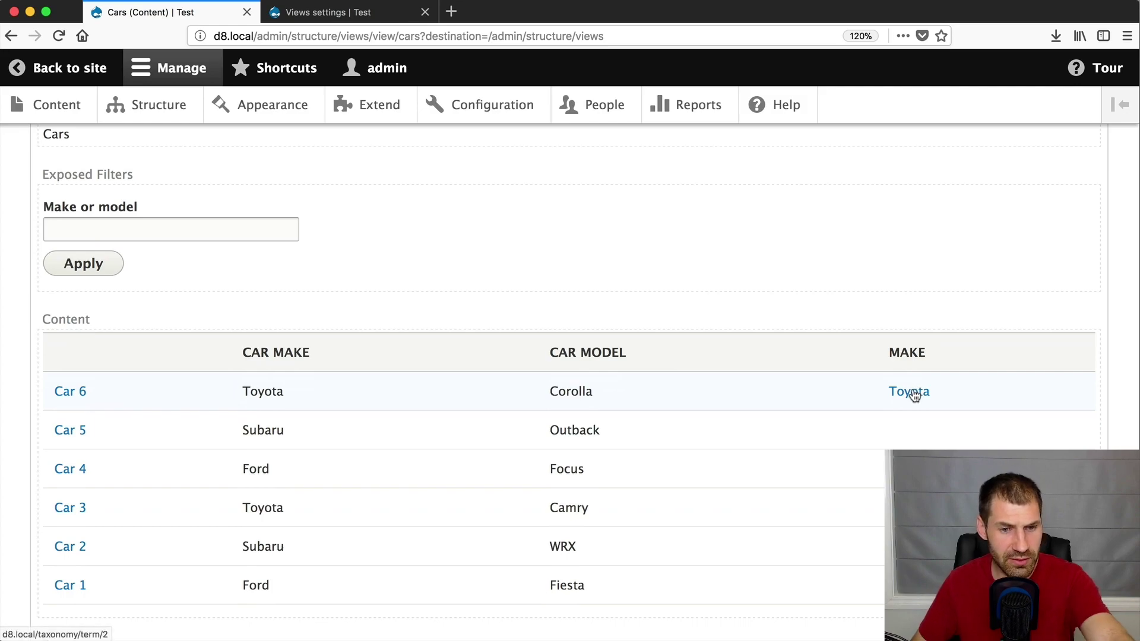
pyautogui.scroll(5, 315, 337)
pyautogui.click(145, 380)
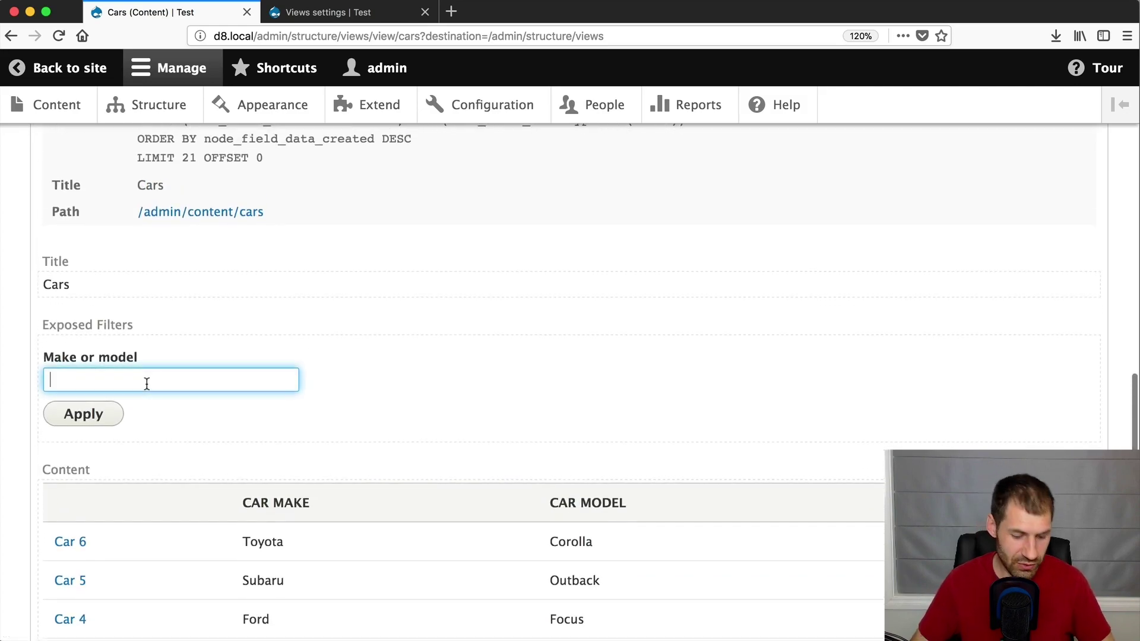
pyautogui.write('2')
pyautogui.scroll(4, 155, 404)
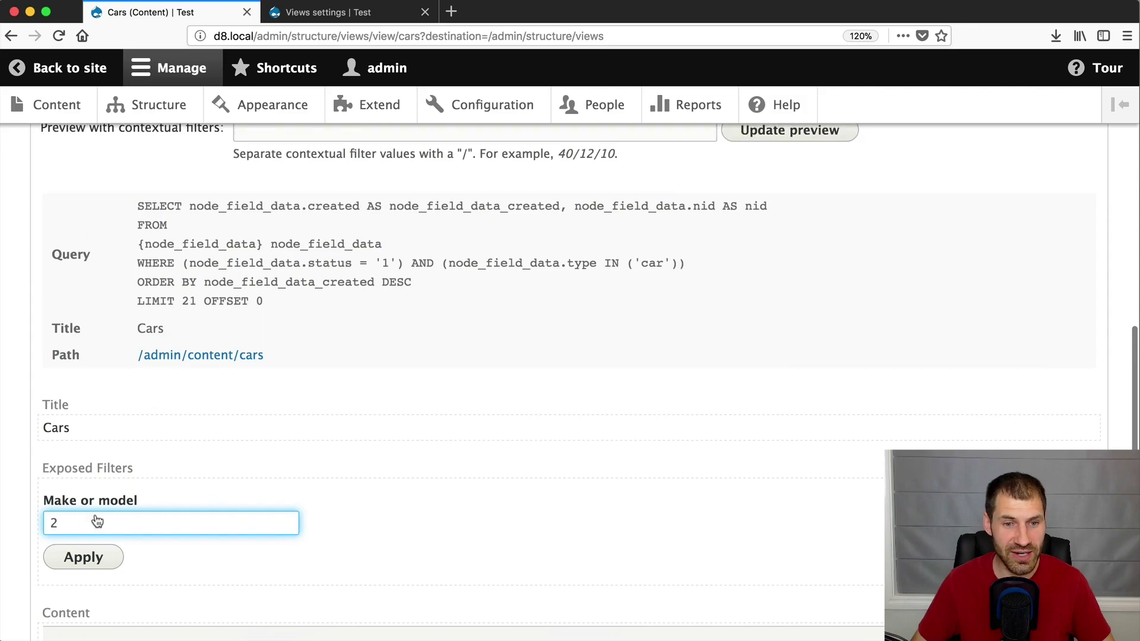
pyautogui.click(82, 547)
pyautogui.scroll(-8, 156, 540)
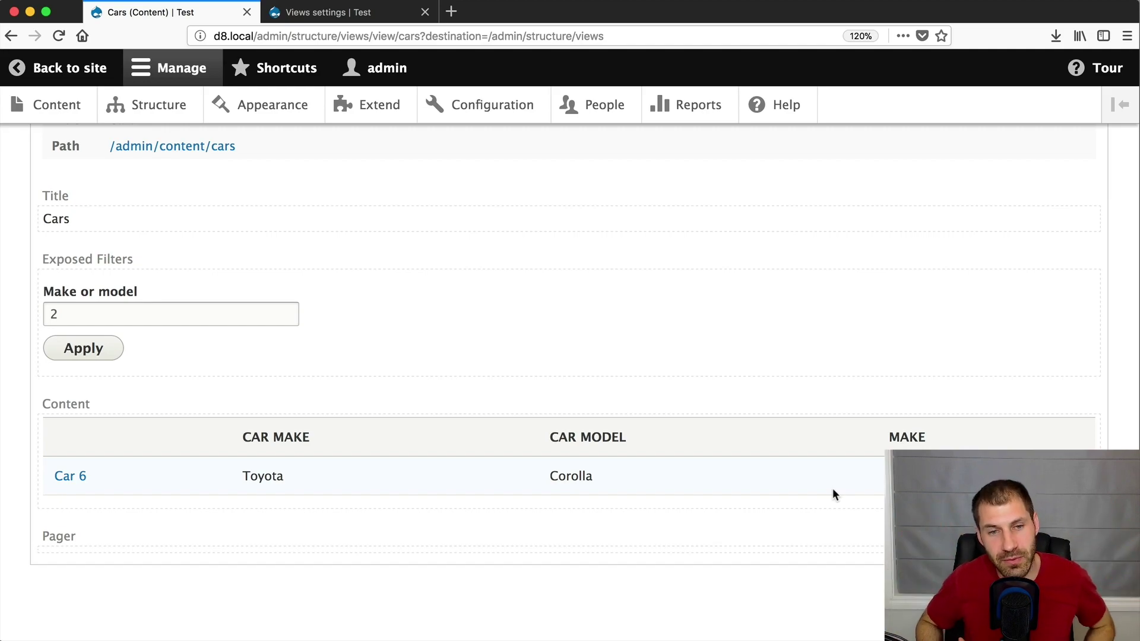
pyautogui.press('super+Tab')
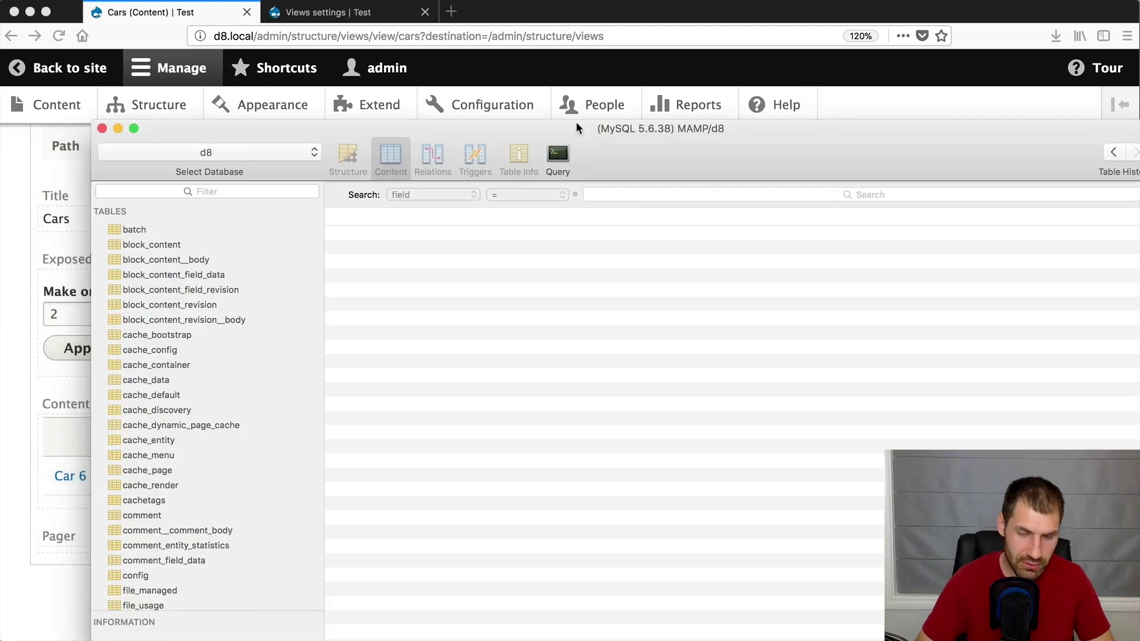
# Maximize Sequel Pro, filter tables by 'make' and view node__field_car_make's text make values.
pyautogui.doubleClick(576, 128)
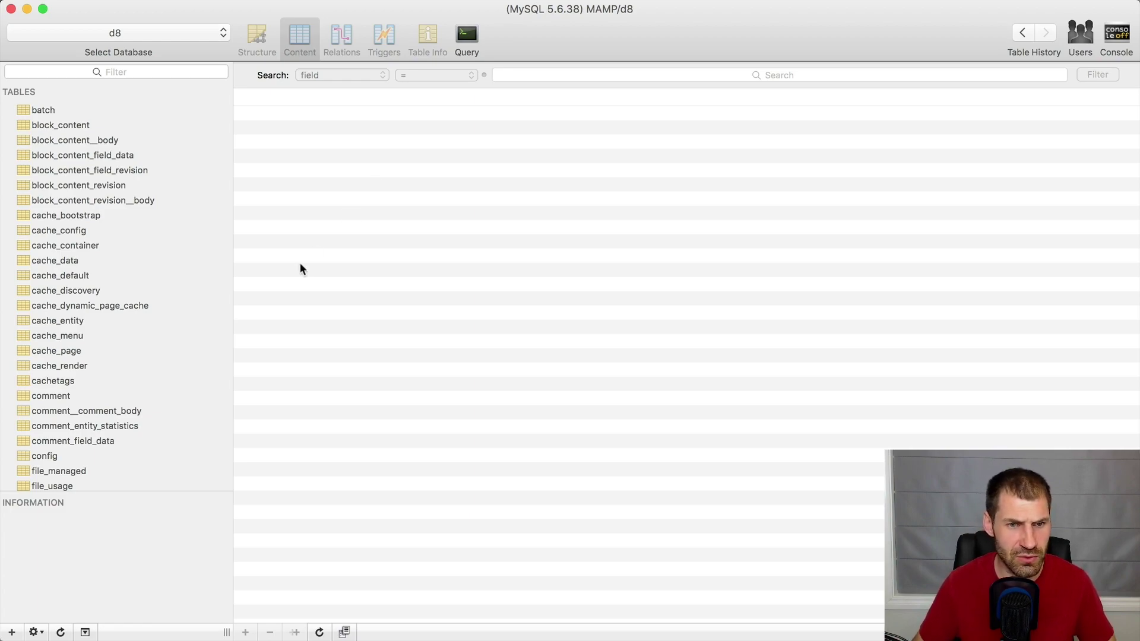
pyautogui.click(75, 73)
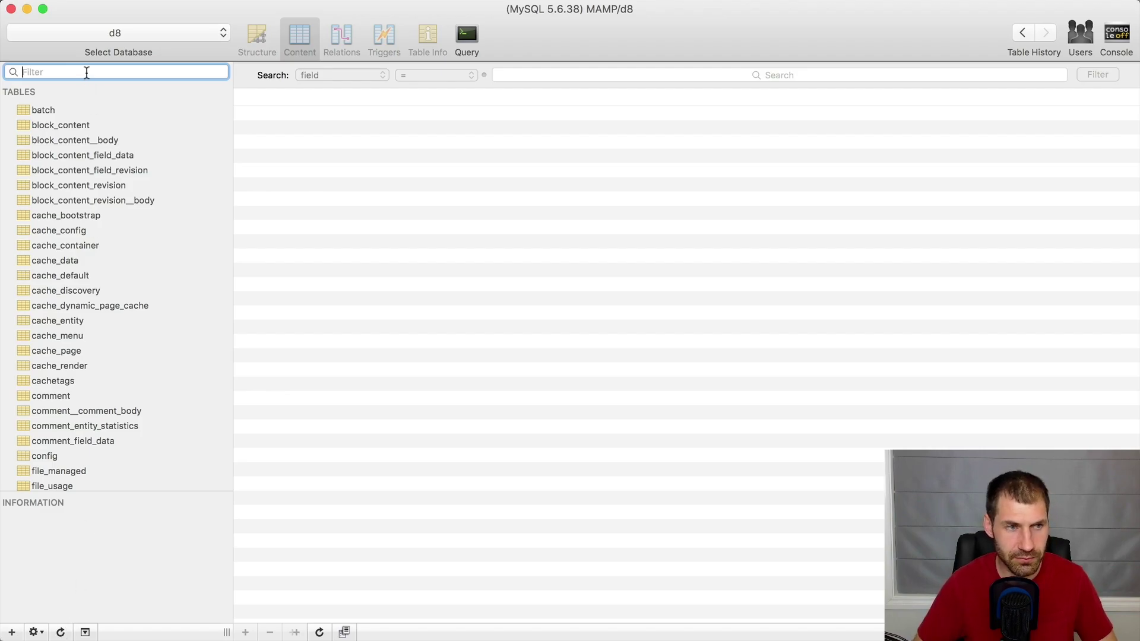
pyautogui.write('tes')
pyautogui.press('BackSpace')
pyautogui.press('BackSpace')
pyautogui.press('BackSpace')
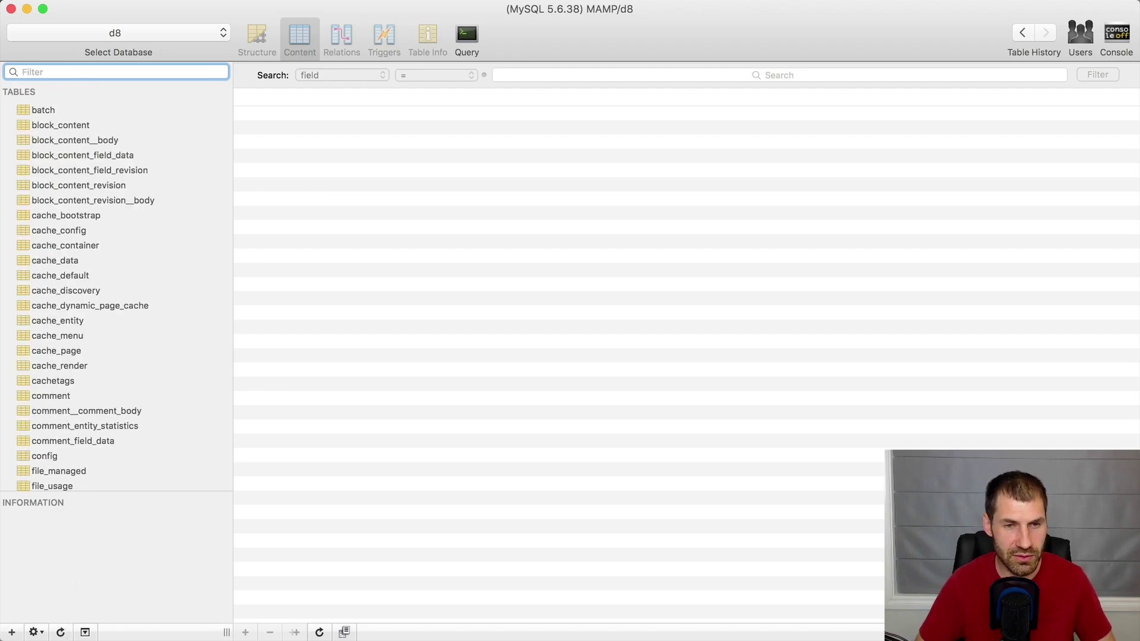
pyautogui.write('make')
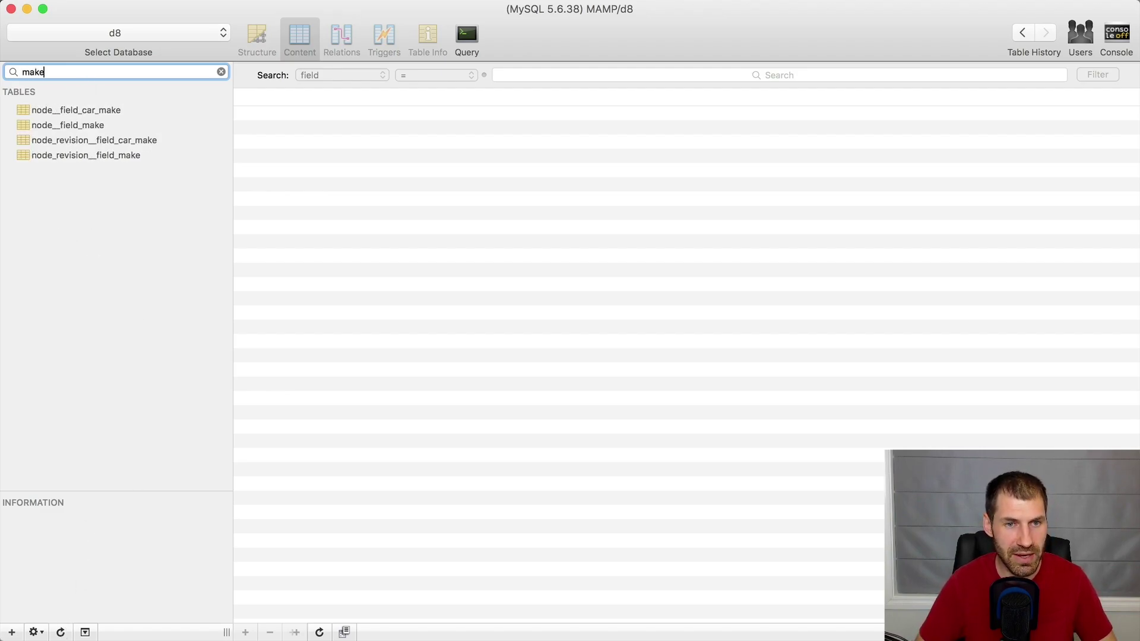
pyautogui.click(91, 110)
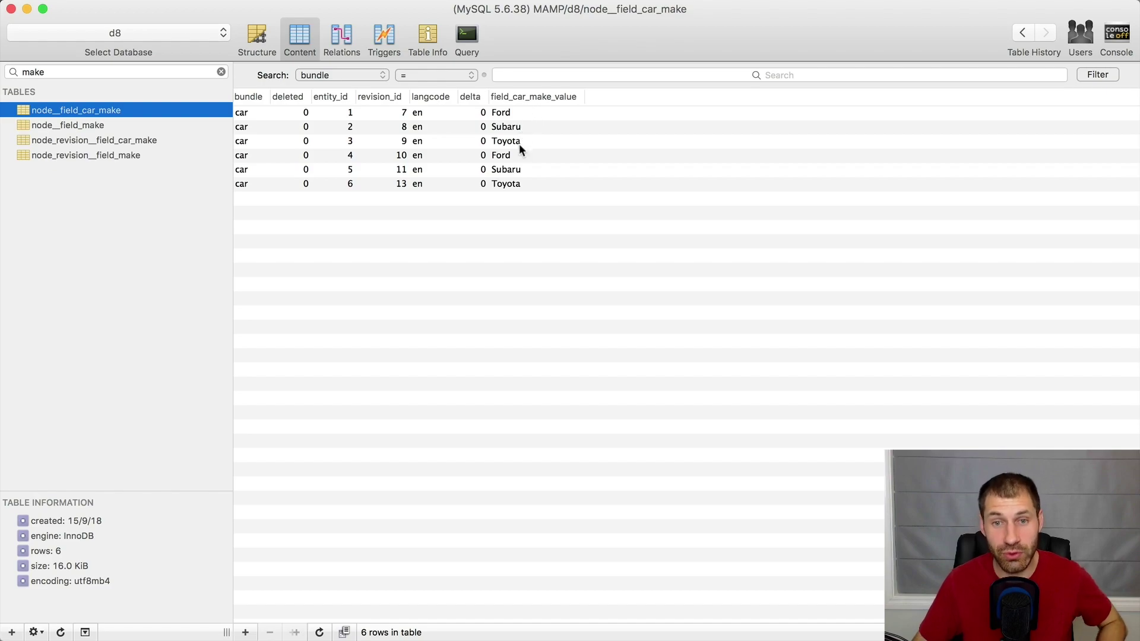
# Compare node__field_make's single row storing target ID 2, then return to the Cars view in Firefox.
pyautogui.click(90, 127)
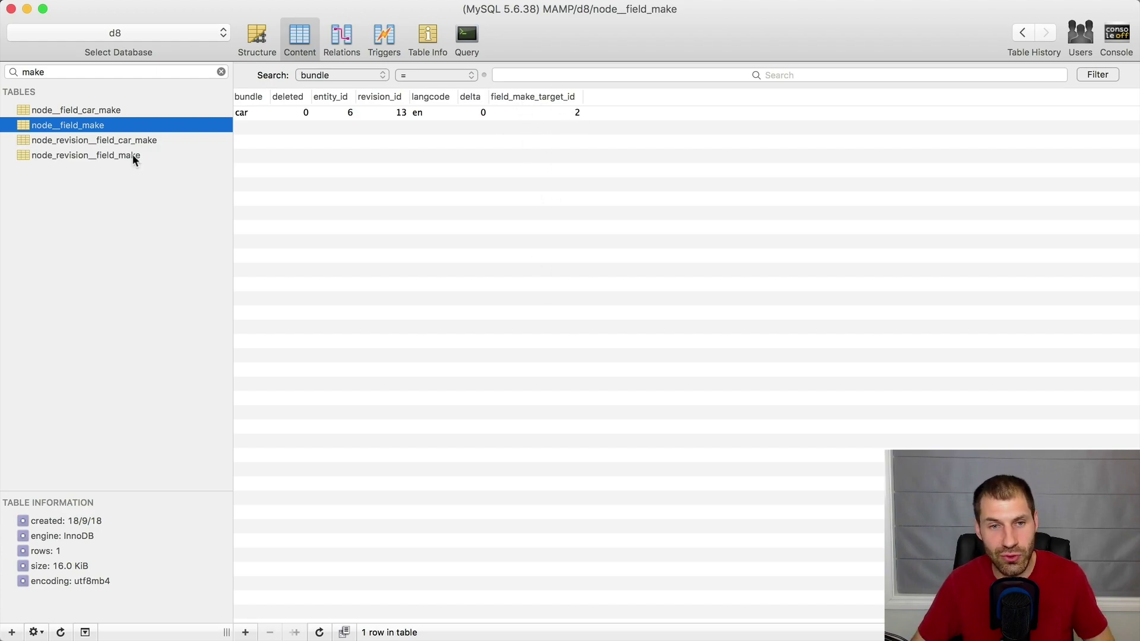
pyautogui.click(135, 110)
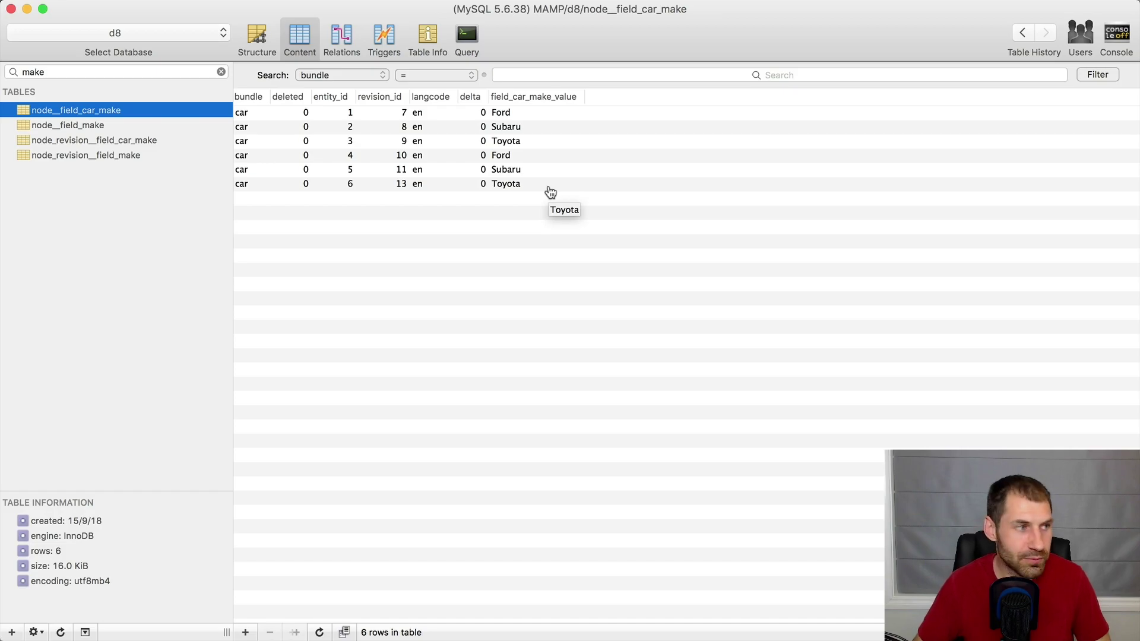
pyautogui.press('super+Tab')
pyautogui.scroll(12, 407, 304)
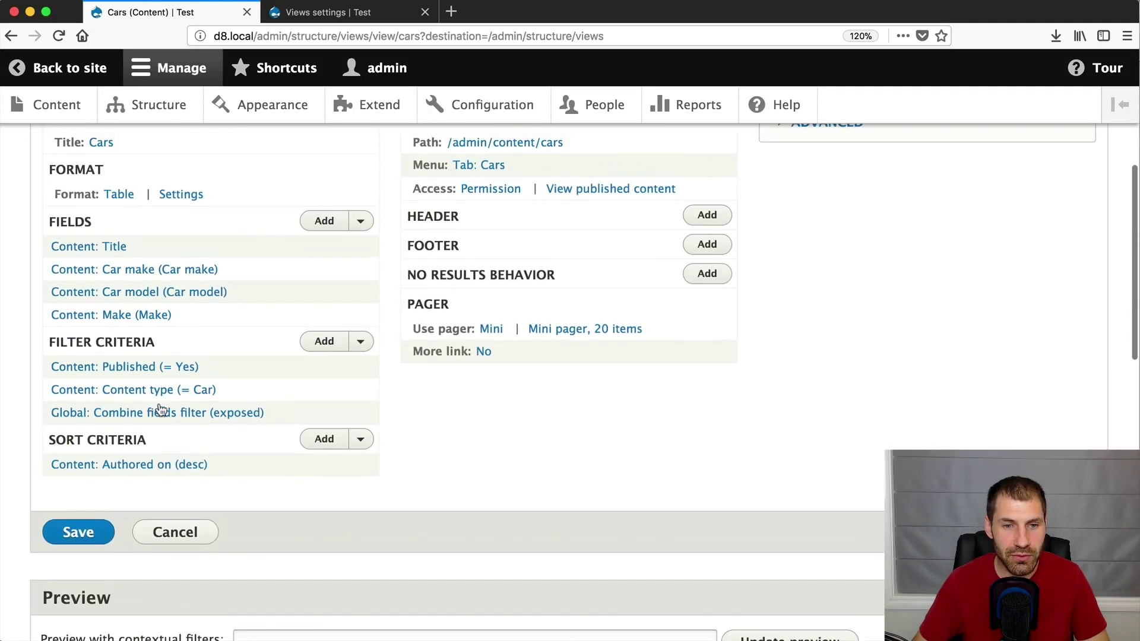
# Open the 'Global: Combine fields filter (exposed)' settings, listing Title, Car make, Car model and Make.
pyautogui.click(160, 409)
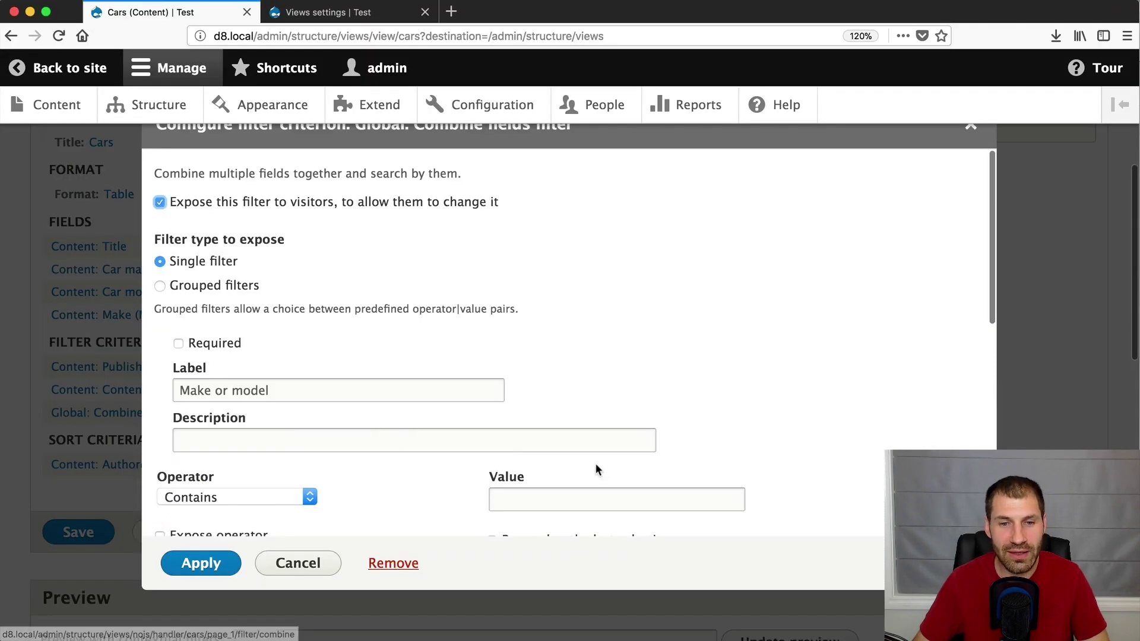
pyautogui.scroll(-6, 595, 462)
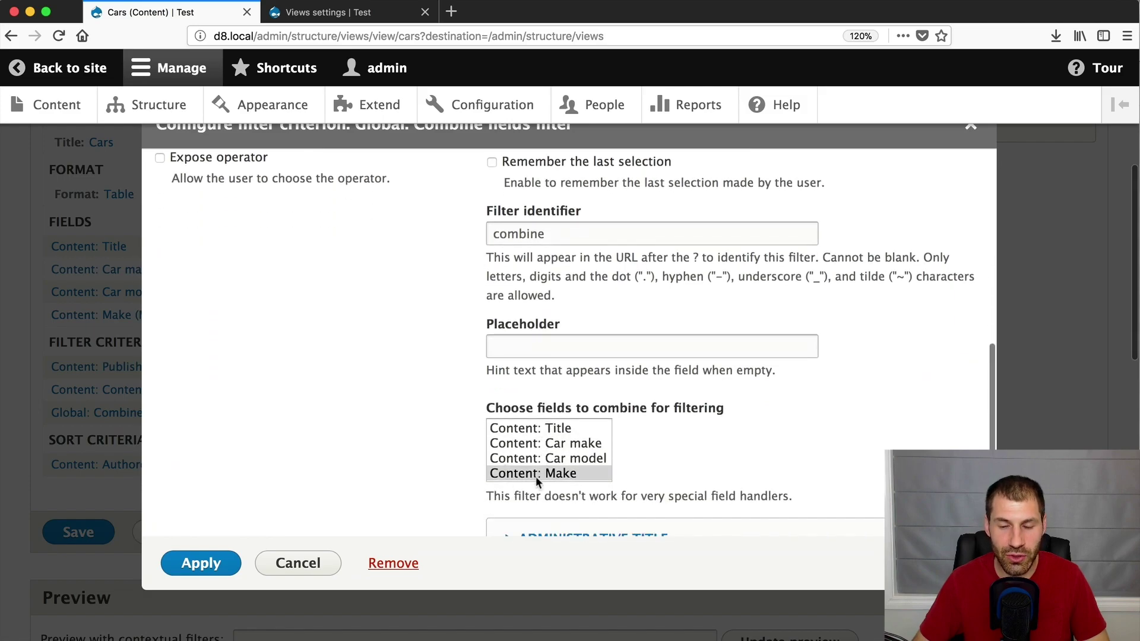